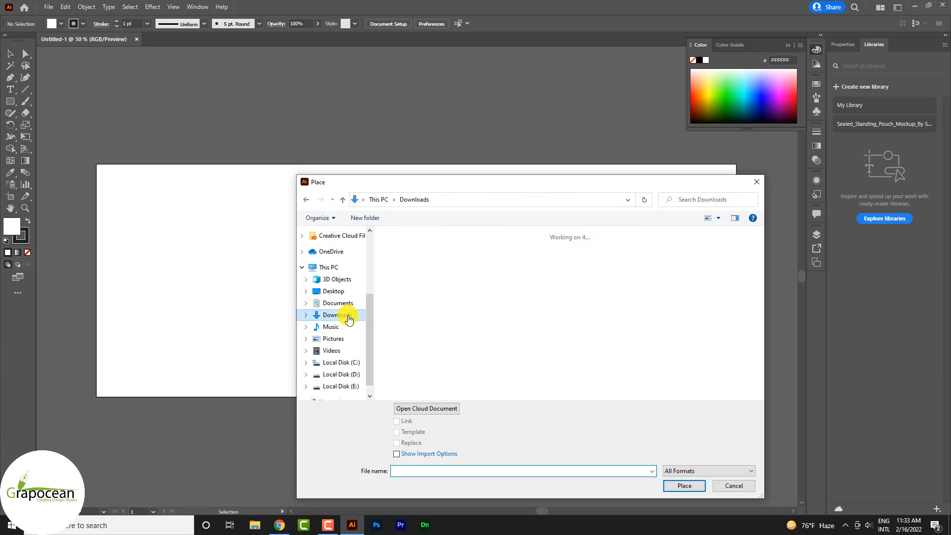
Place the product_ccexpress (2) image from the Downloads folder on the right part of the artboard
click(453, 300)
click(684, 492)
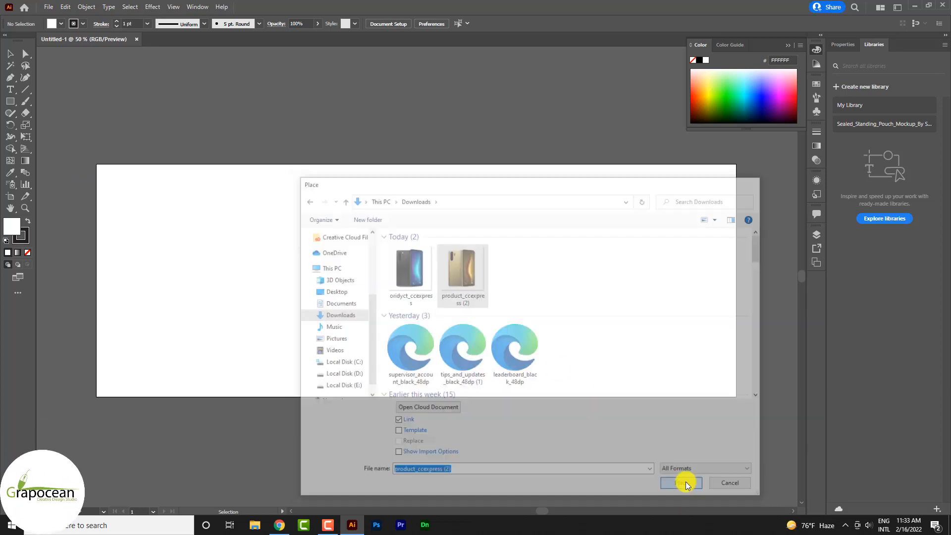
drag(475, 200, 686, 411)
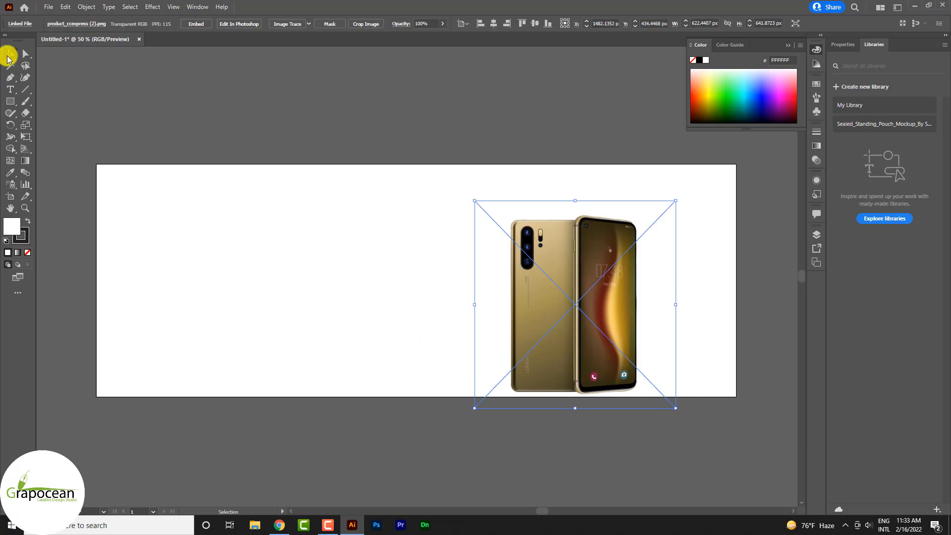
Move the phone image up to the artboard's vertical middle and scale it down to about 539 x 556 px
click(9, 55)
click(130, 69)
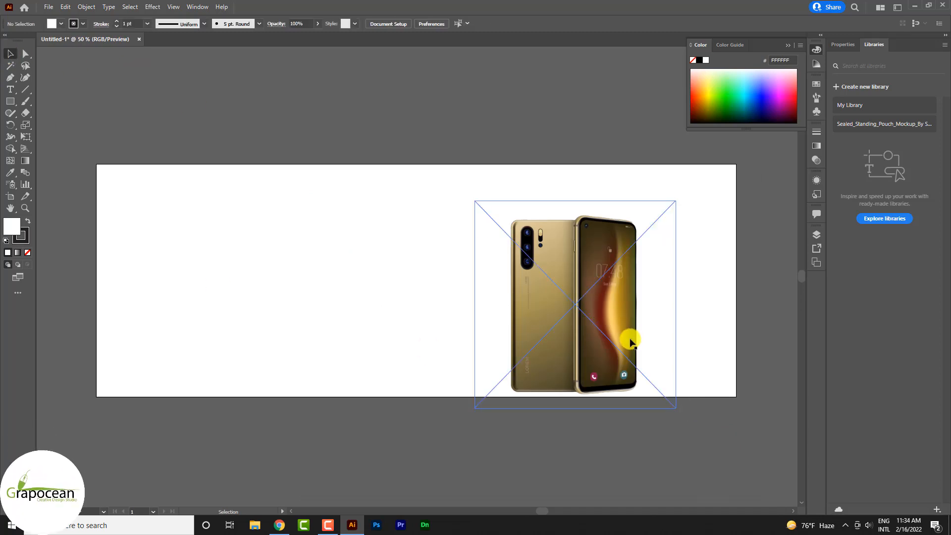
drag(632, 341, 632, 317)
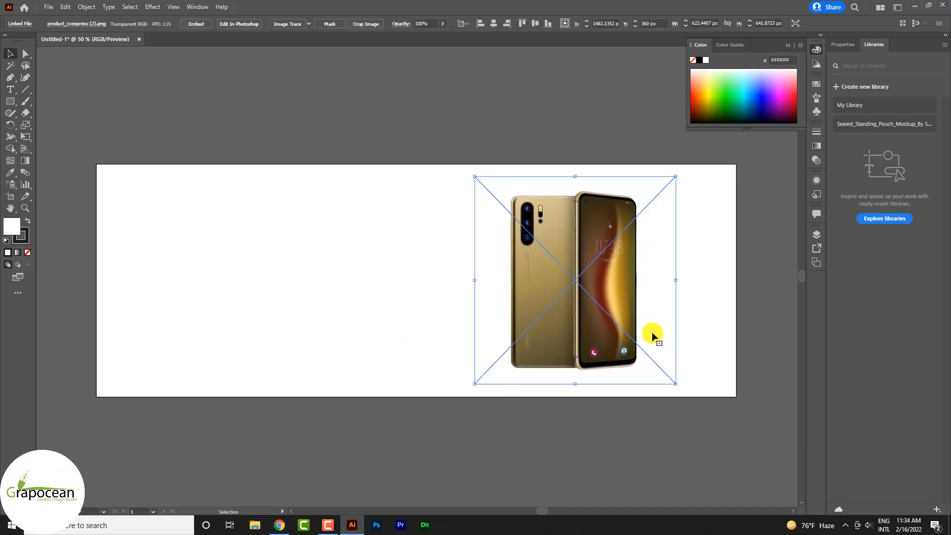
click(661, 432)
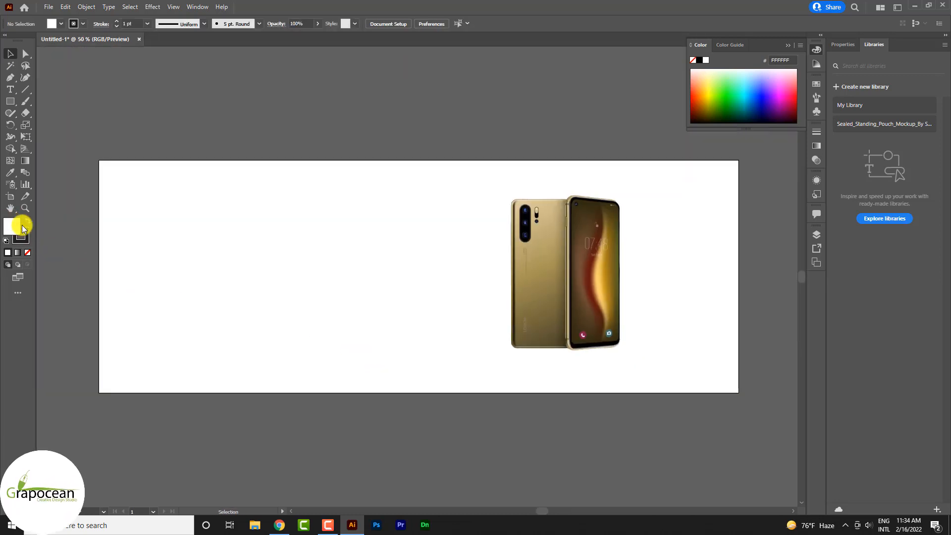
Cover the artboard with a 1980 x 720 px rectangle that has no stroke and a b5a36d fill
drag(10, 101, 40, 100)
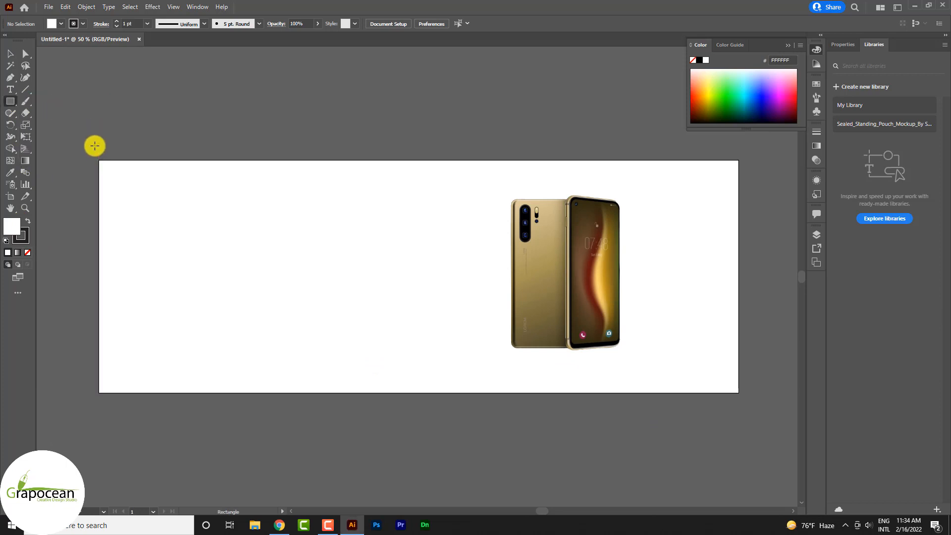
drag(99, 159, 740, 393)
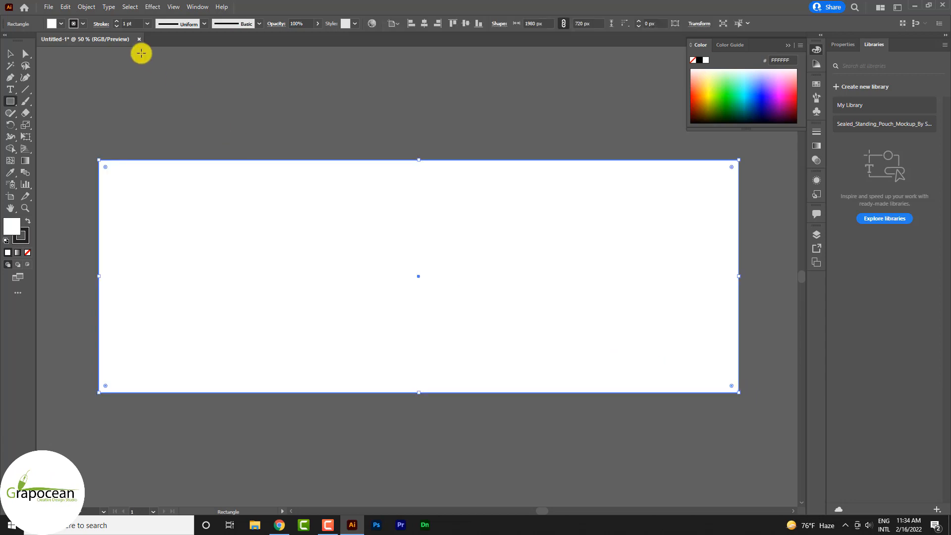
click(60, 24)
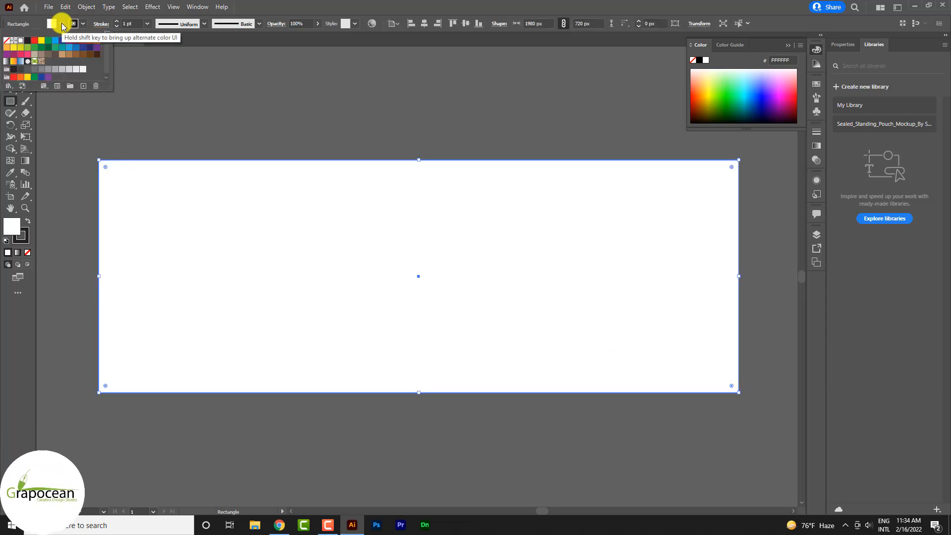
click(8, 43)
double_click(10, 229)
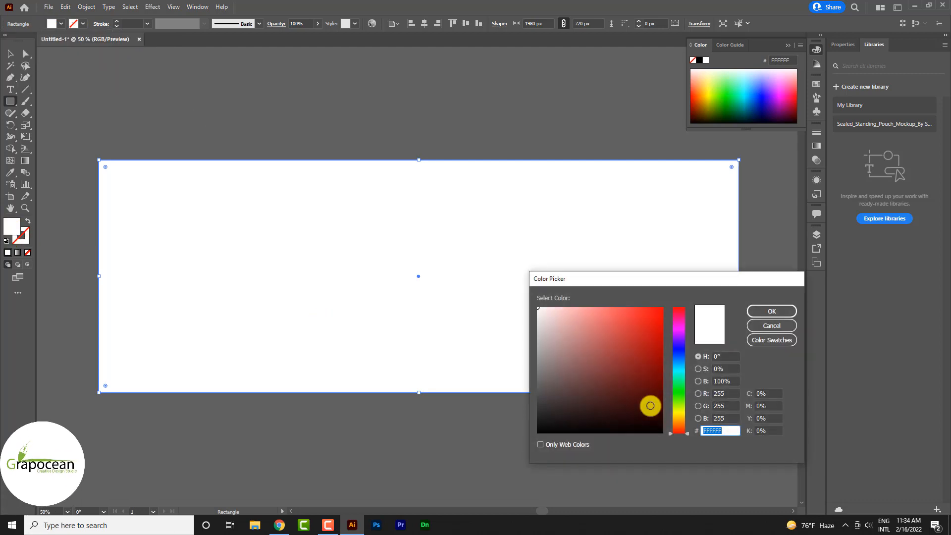
text(b5a36d)
click(786, 311)
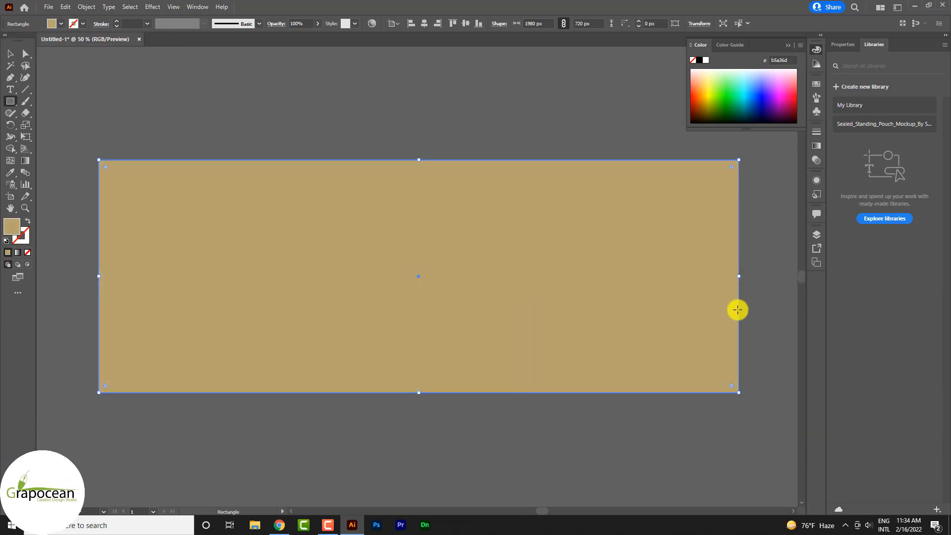
Send the gold rectangle to the back, behind the phone image
click(10, 54)
click(248, 124)
click(339, 211)
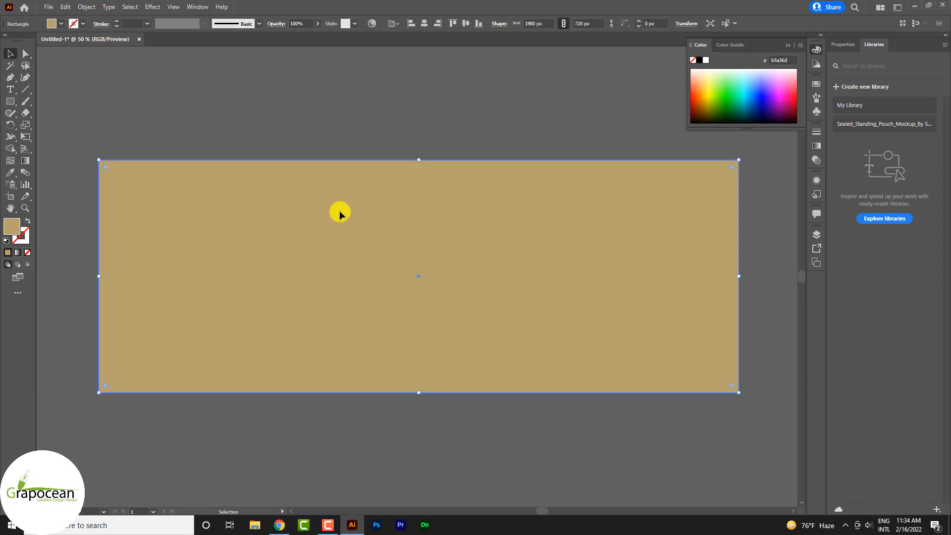
right_click(340, 212)
mouse_move(435, 391)
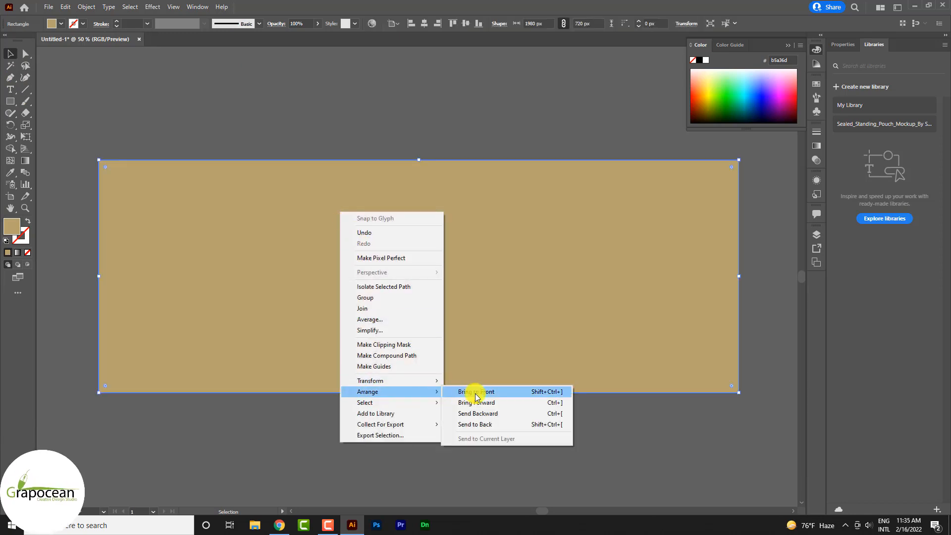
click(483, 425)
click(429, 425)
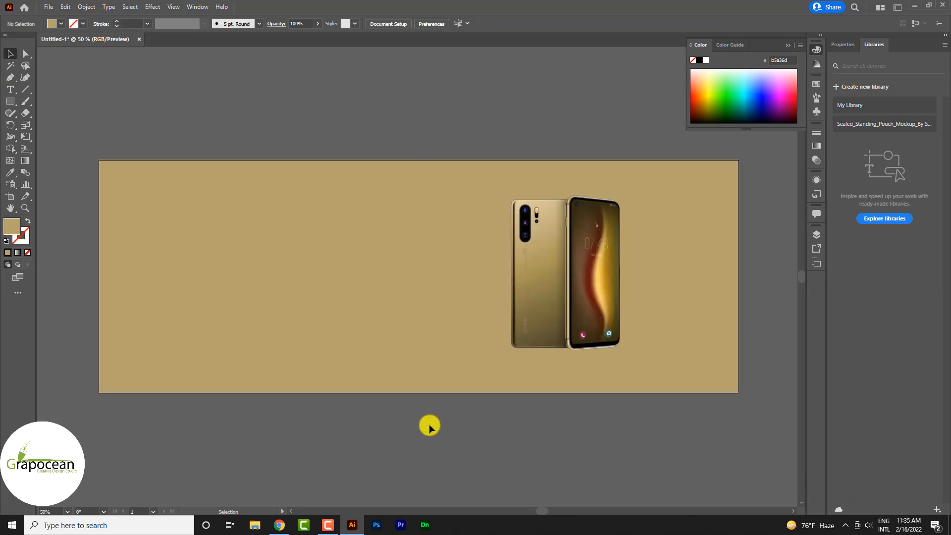
click(657, 295)
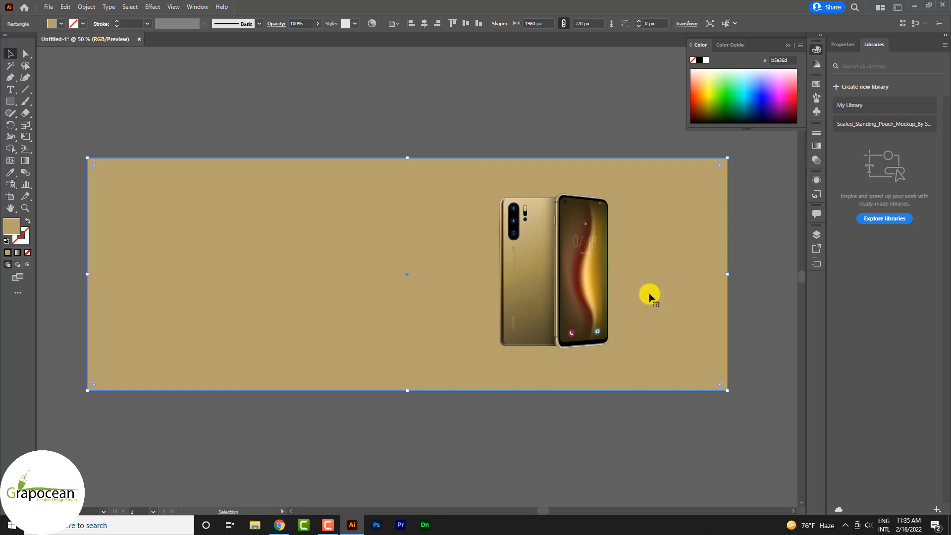
double_click(10, 226)
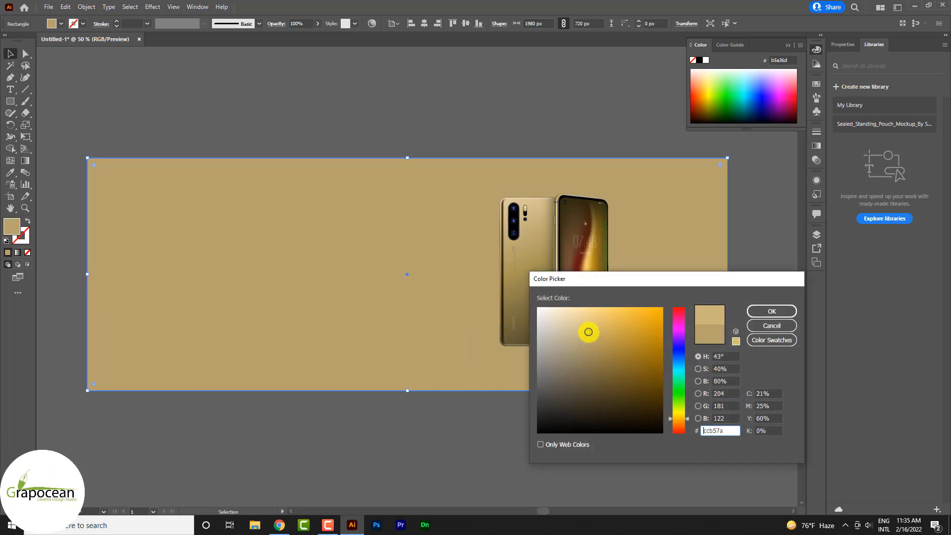
right_click(707, 431)
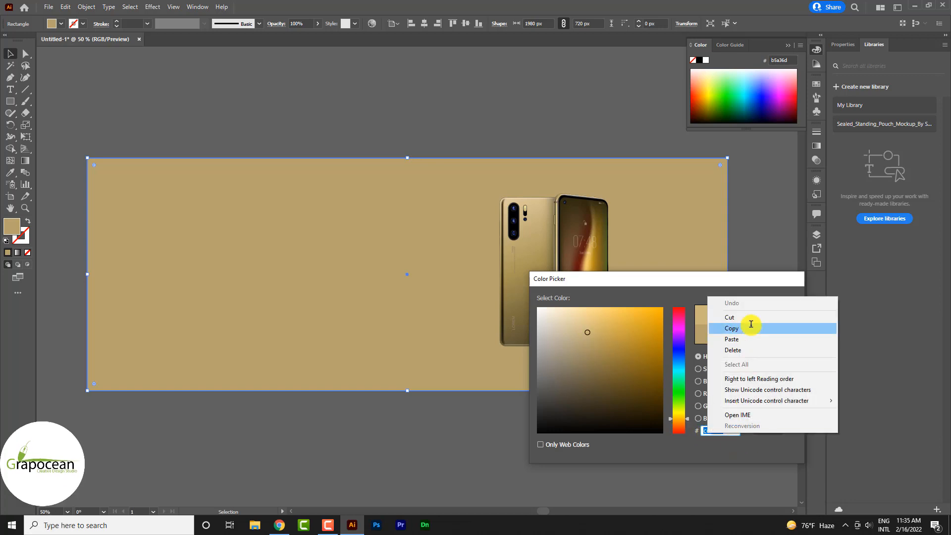
click(747, 323)
click(765, 311)
key(ctrl+z)
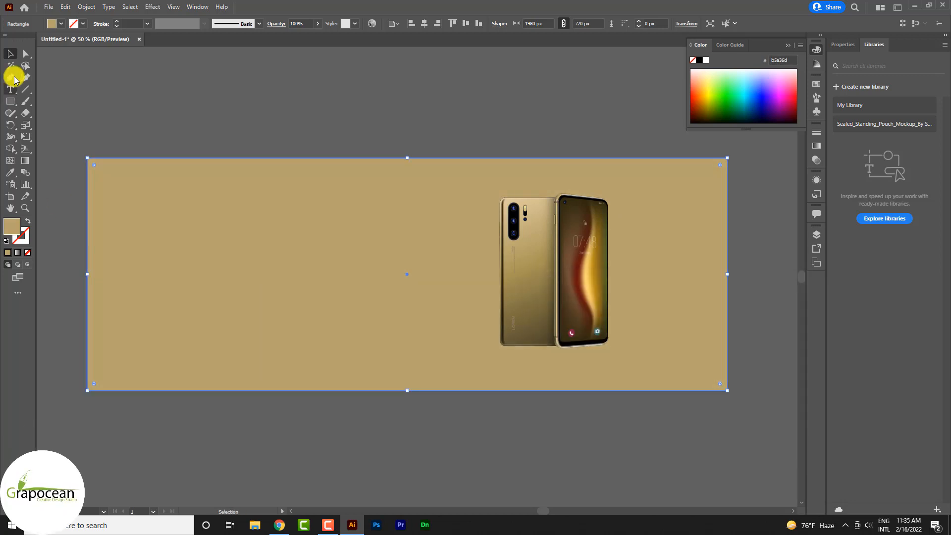
Add a gradient mesh point in the upper left area of the background rectangle and color it e8c160
click(148, 100)
click(312, 291)
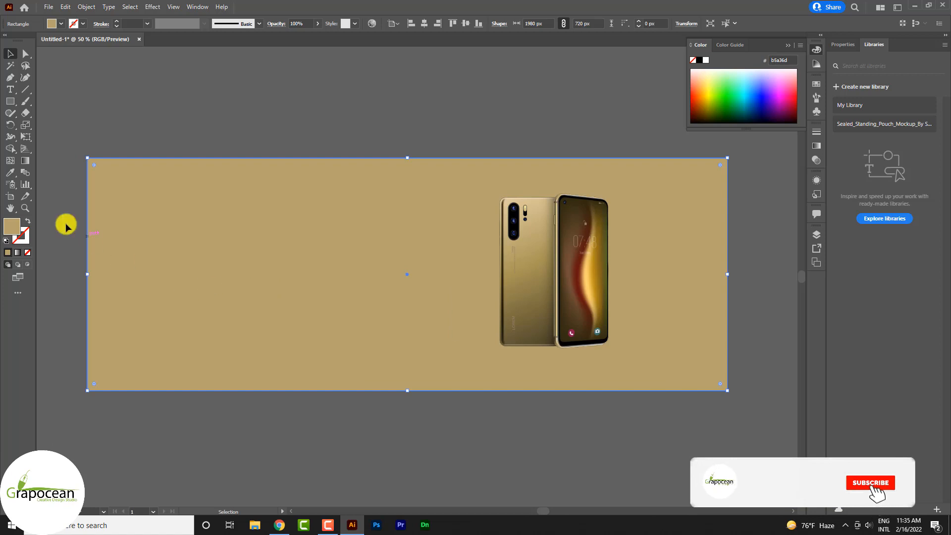
click(10, 161)
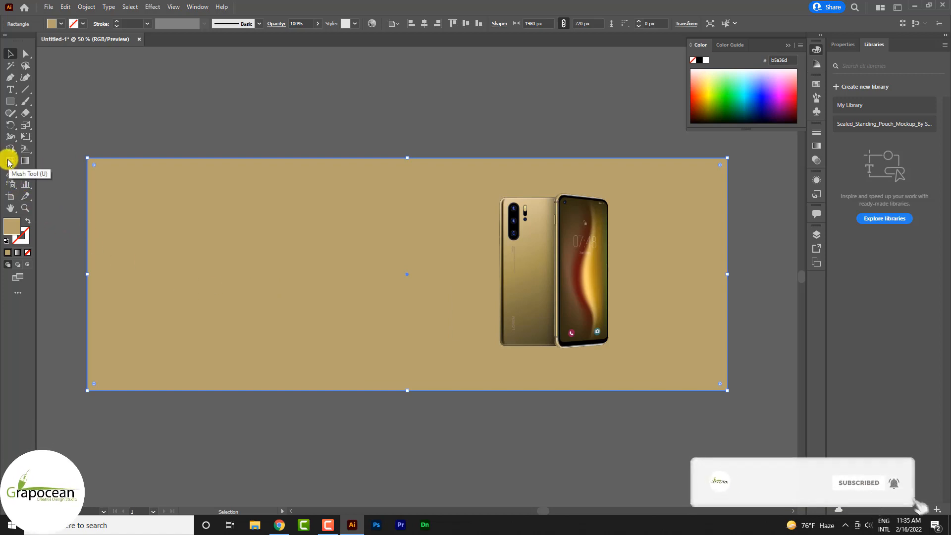
click(183, 228)
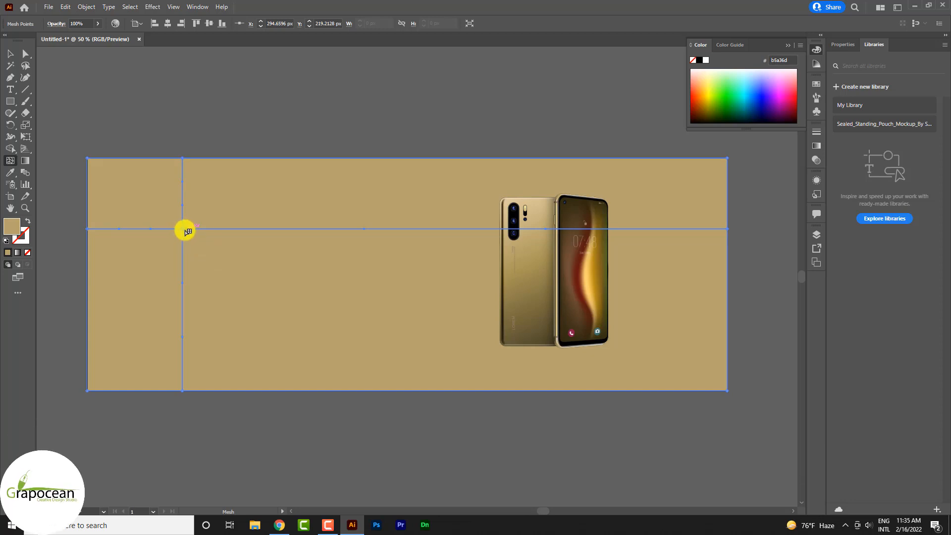
double_click(15, 227)
click(607, 322)
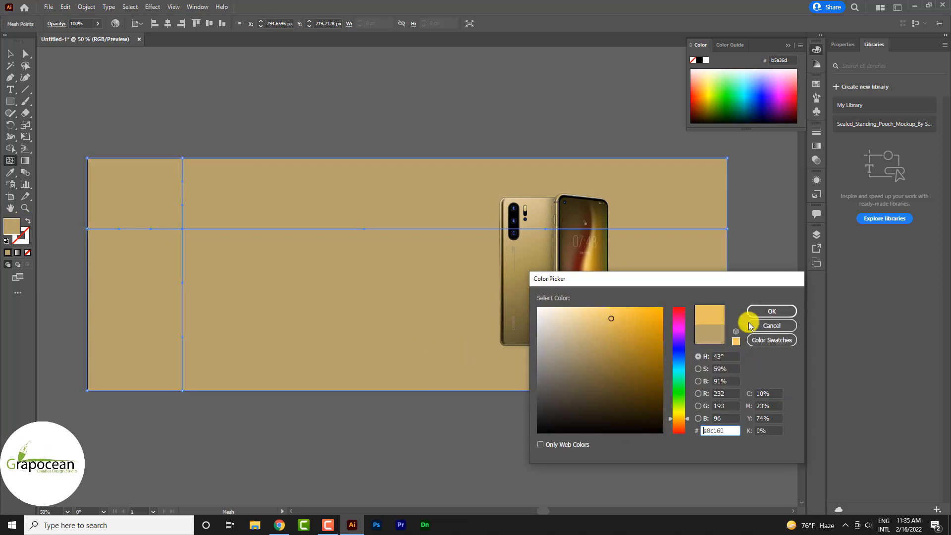
click(770, 312)
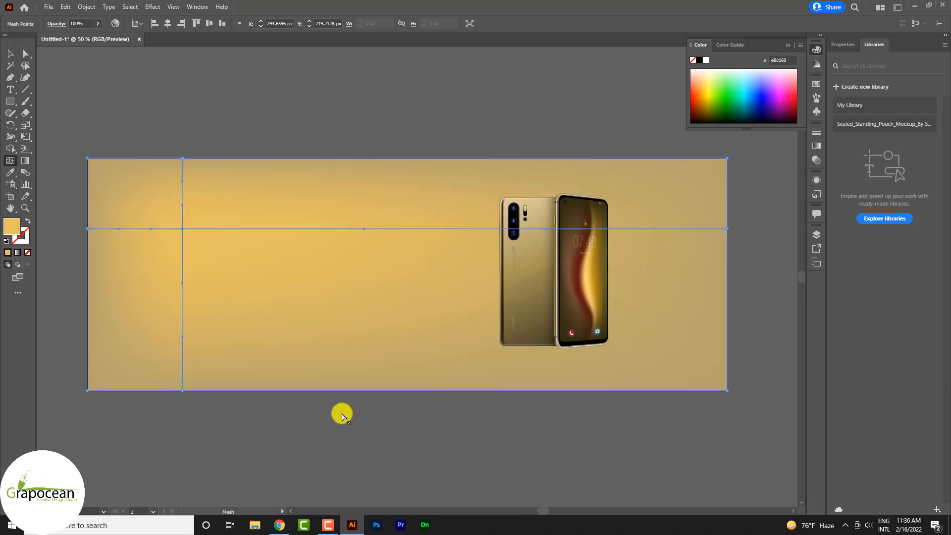
Copy the hex code of the darker gold a88842 and apply it to a new mesh point in the background's lower middle
double_click(15, 228)
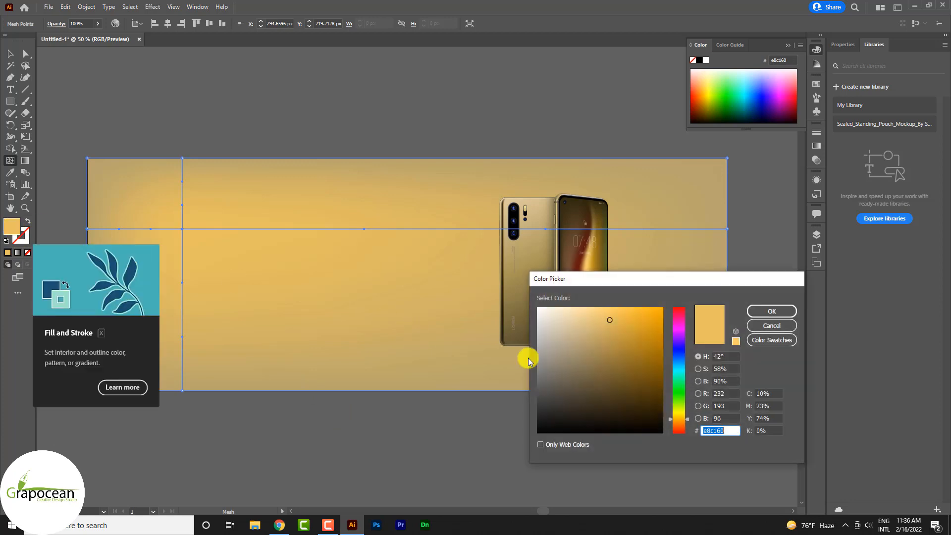
drag(613, 346, 615, 348)
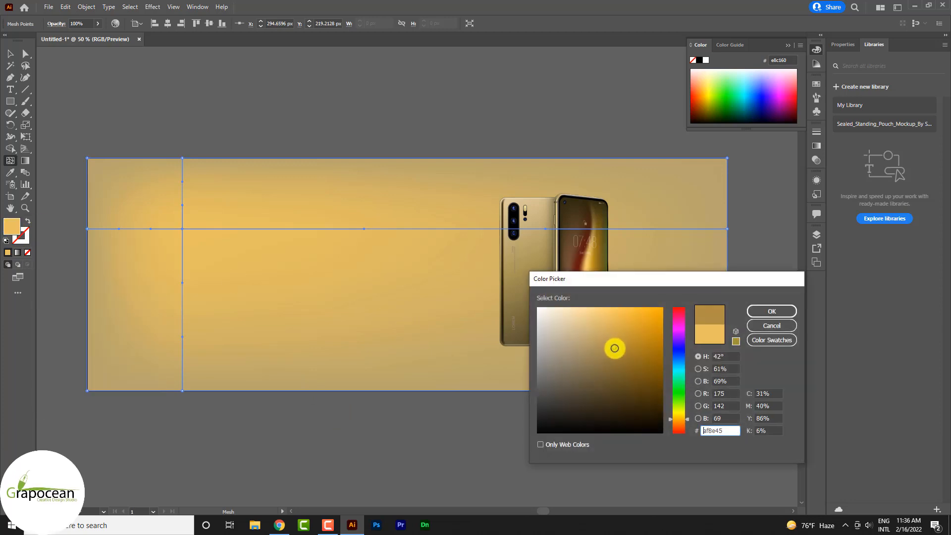
right_click(712, 432)
click(735, 322)
click(772, 325)
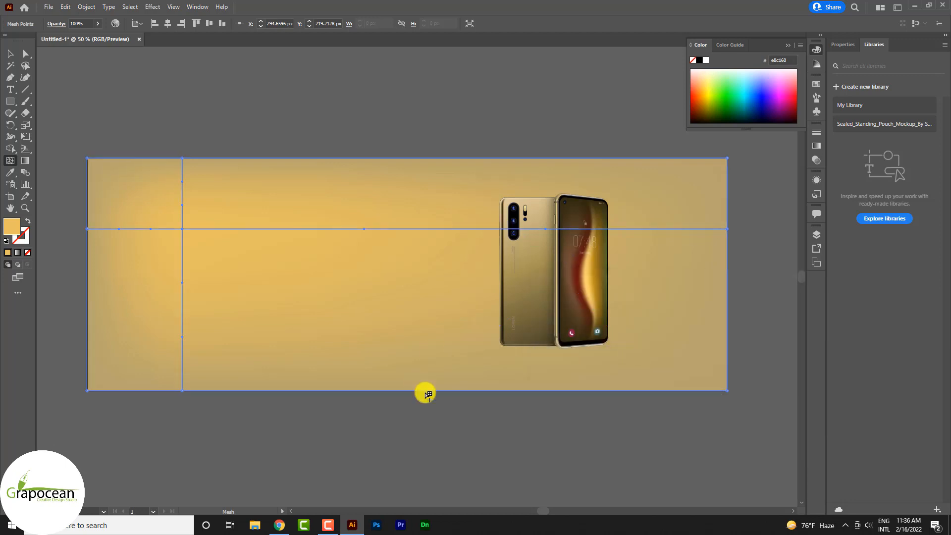
click(419, 317)
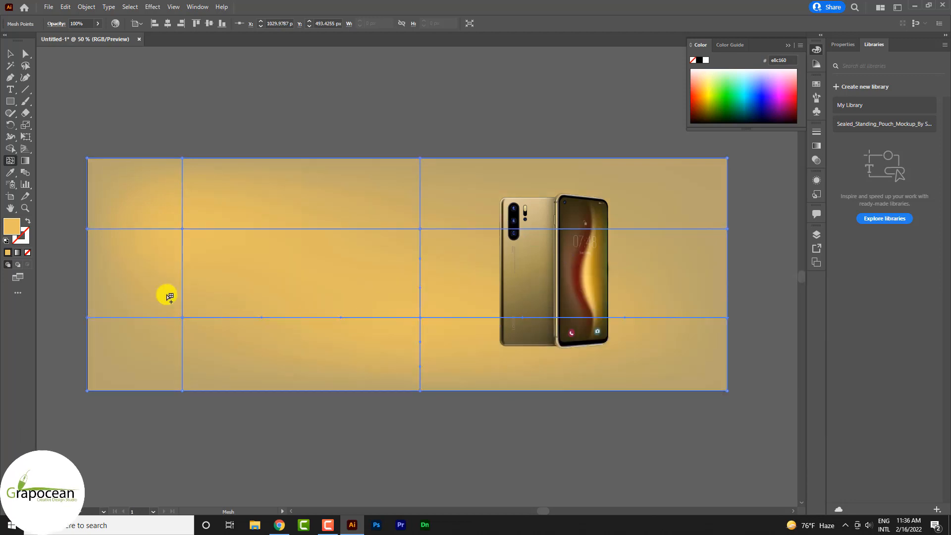
double_click(19, 230)
click(773, 310)
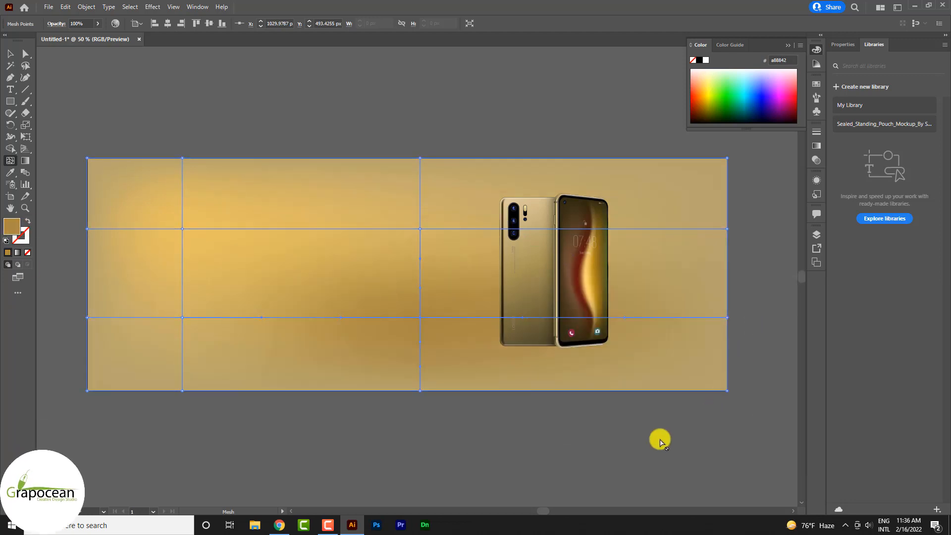
Add another darker gold mesh point in the background's upper right area, beside the phones, and deselect the mesh
click(655, 205)
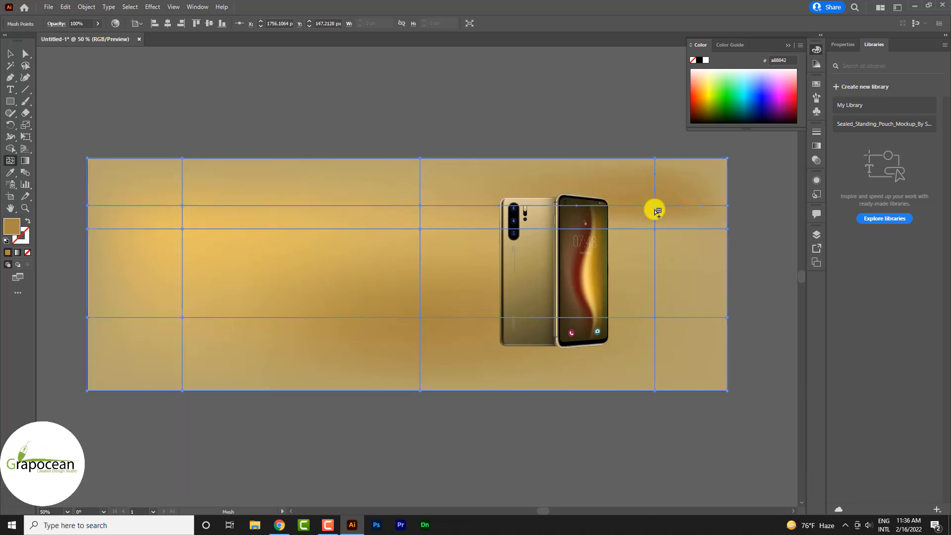
click(11, 54)
click(198, 119)
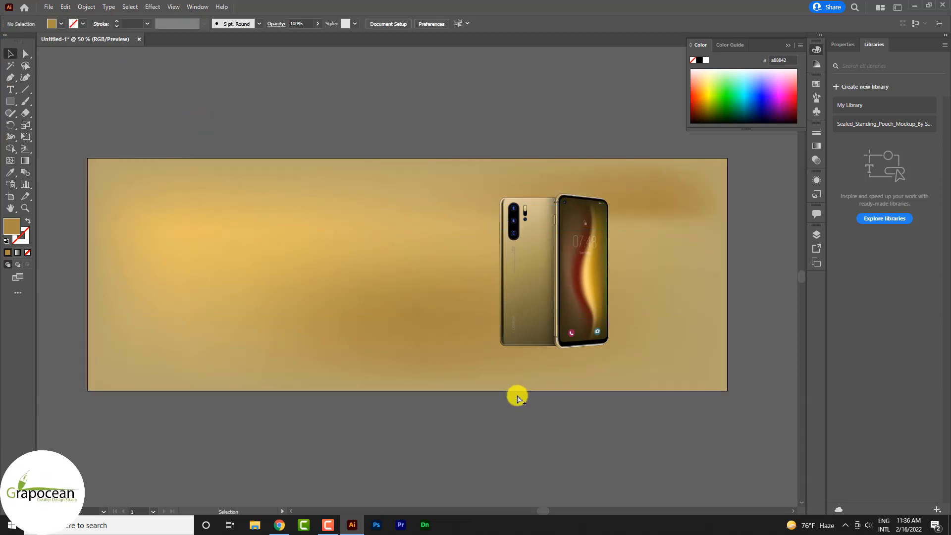
Examine the gradient mesh background and the phone image across the whole artboard
scroll(495, 395, down, 5)
scroll(564, 430, down, 3)
scroll(540, 386, up, 4)
scroll(515, 223, up, 2)
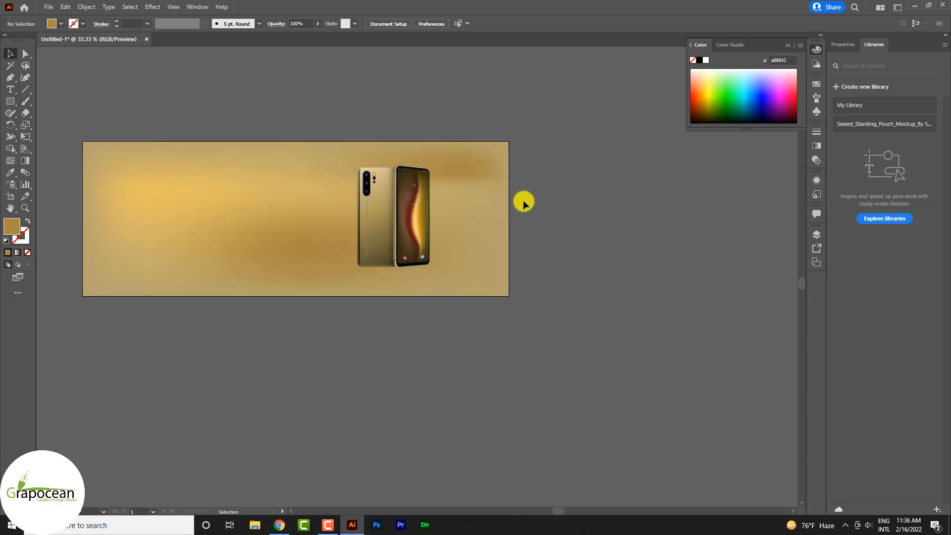
click(461, 174)
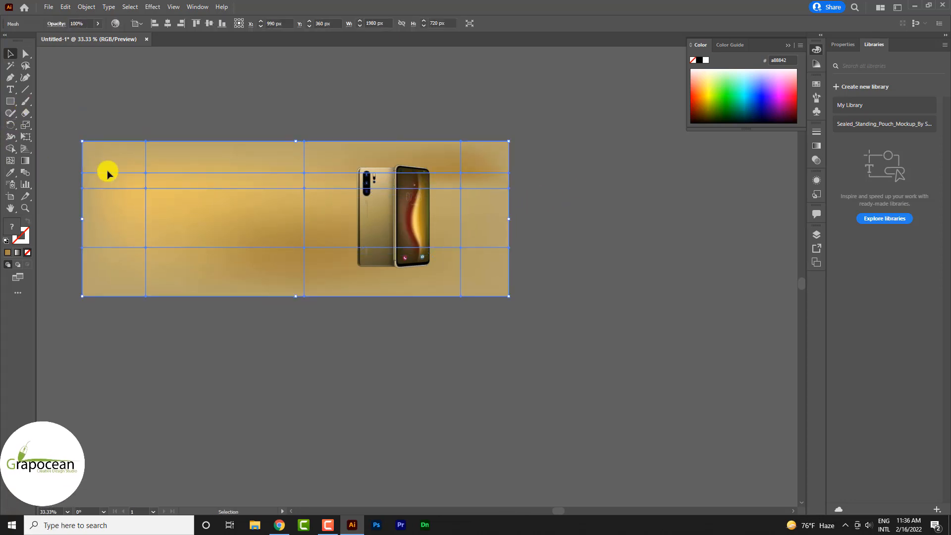
scroll(414, 246, down, 2)
scroll(414, 225, up, 2)
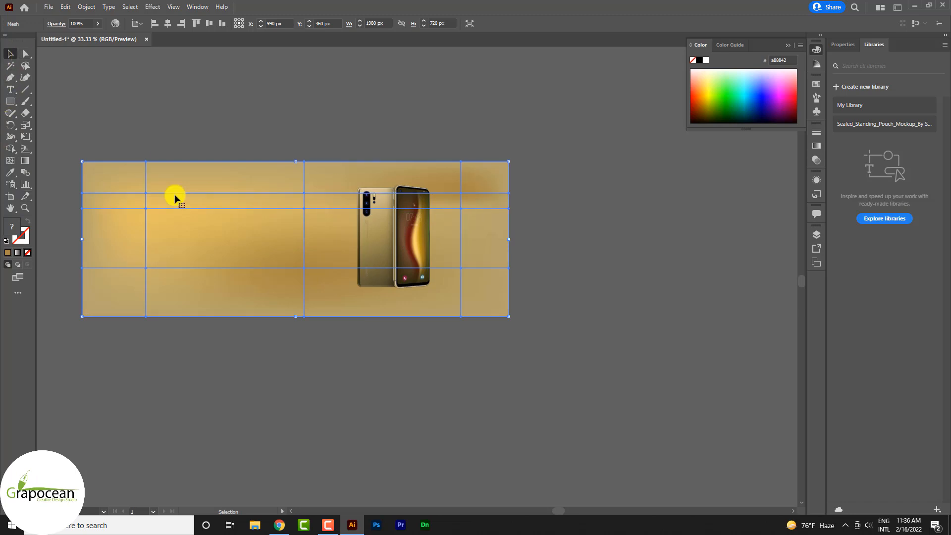
click(373, 250)
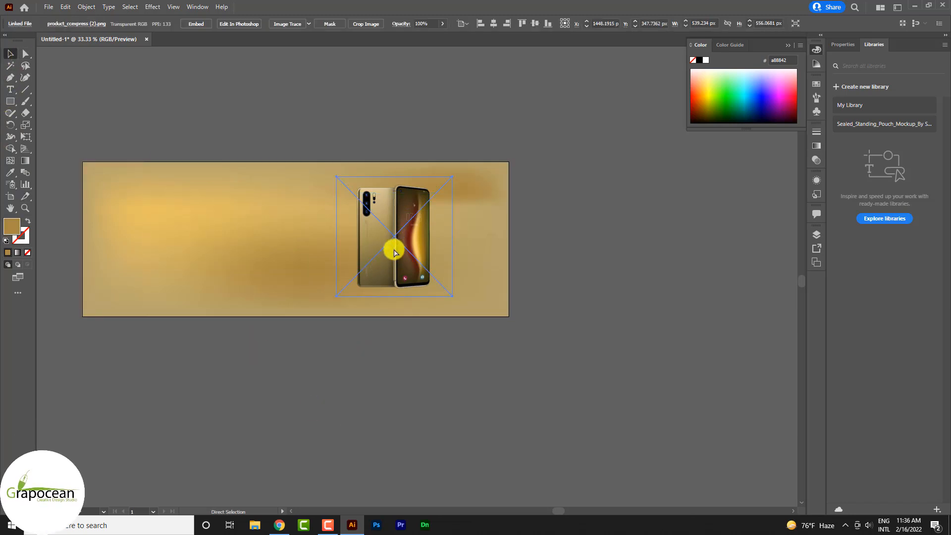
click(603, 346)
scroll(558, 208, up, 1)
scroll(795, 304, down, 2)
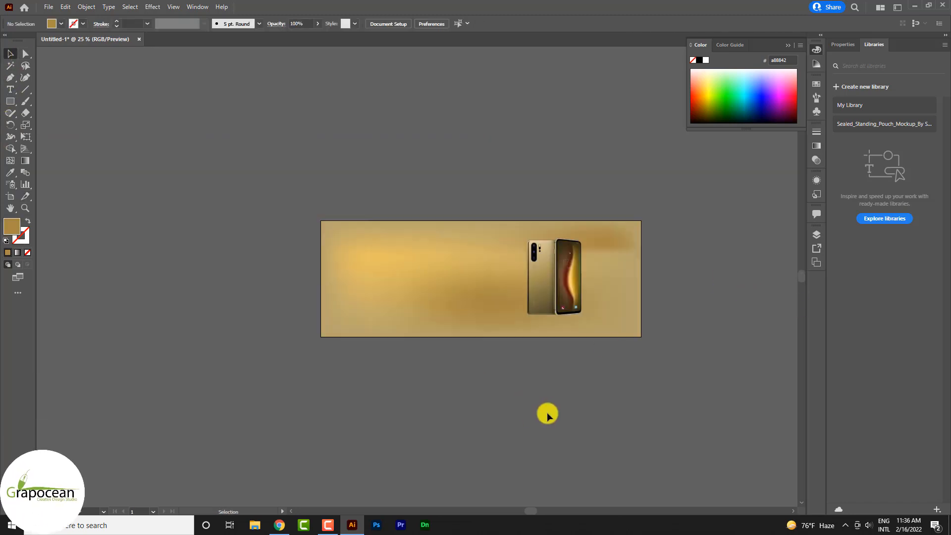
scroll(616, 386, down, 1)
scroll(734, 319, up, 1)
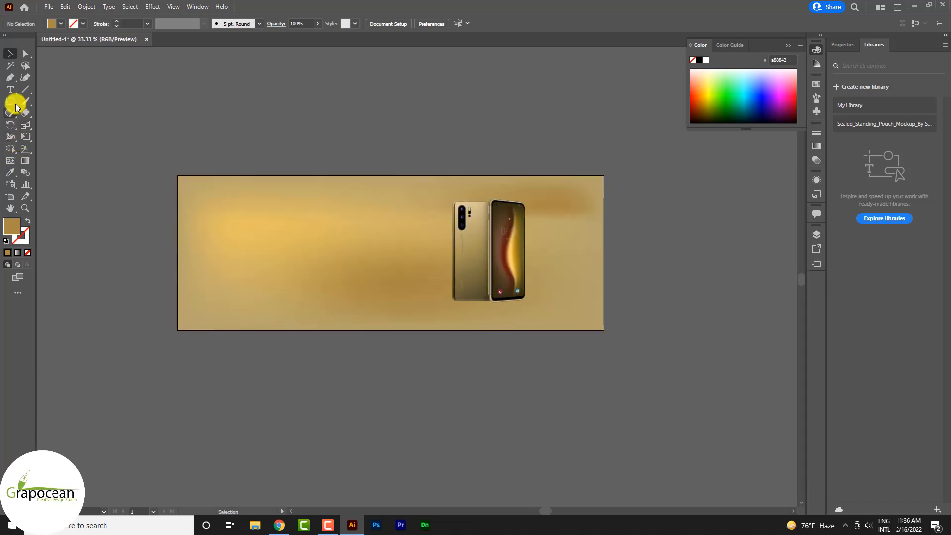
Draw a closed a88842 wave band with the Pen tool across the full banner width, from the left edge past the right edge
click(10, 77)
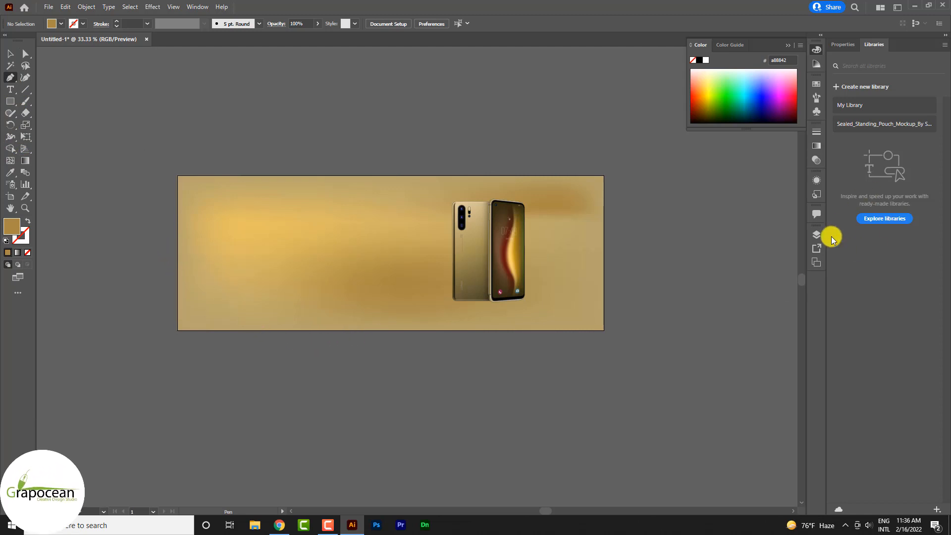
click(164, 250)
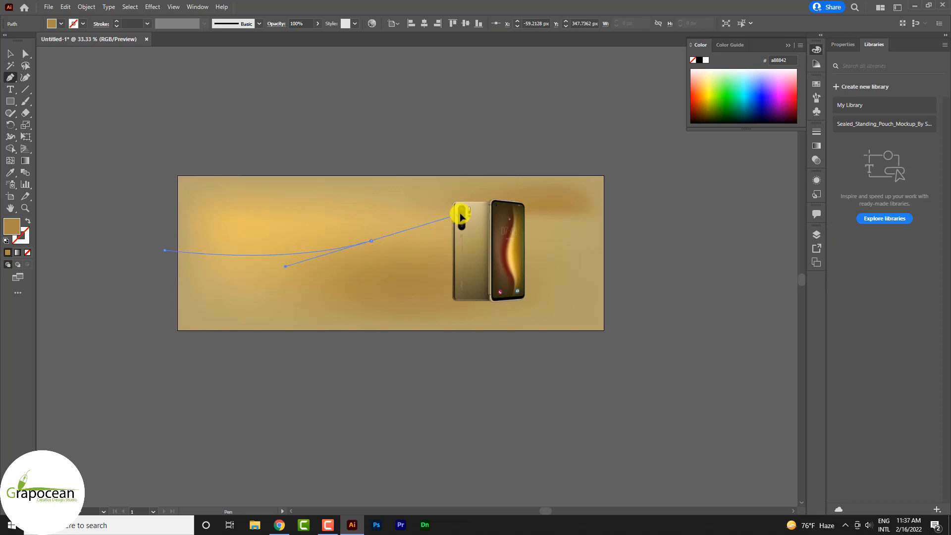
drag(460, 217, 486, 209)
click(619, 224)
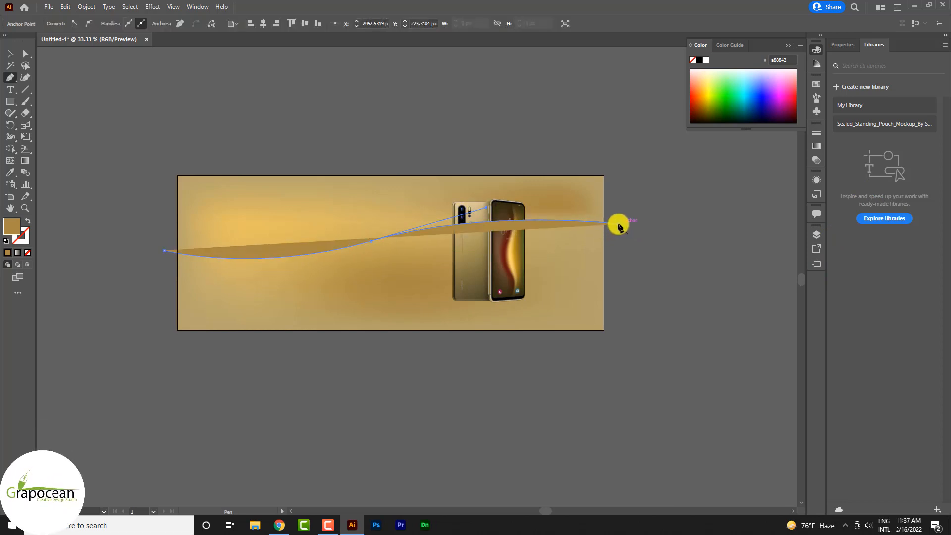
click(622, 277)
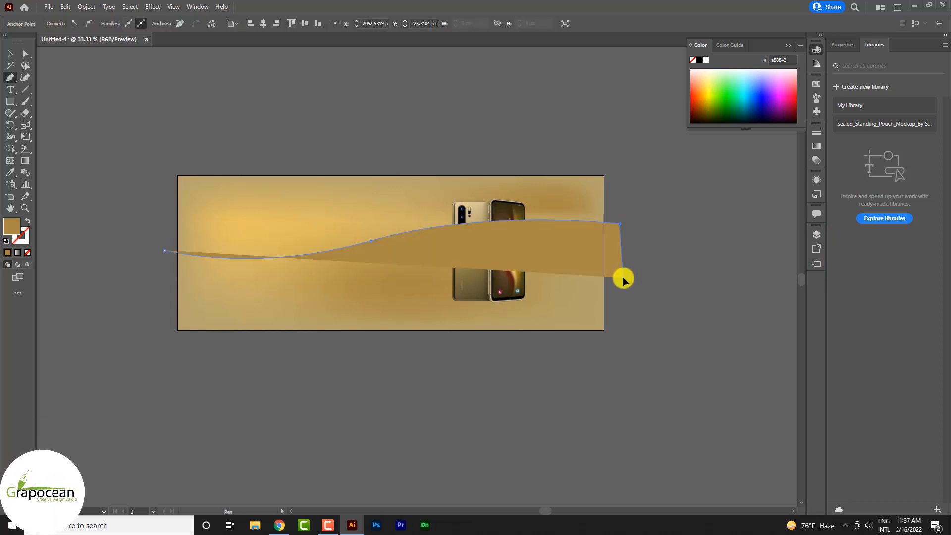
drag(274, 303, 248, 303)
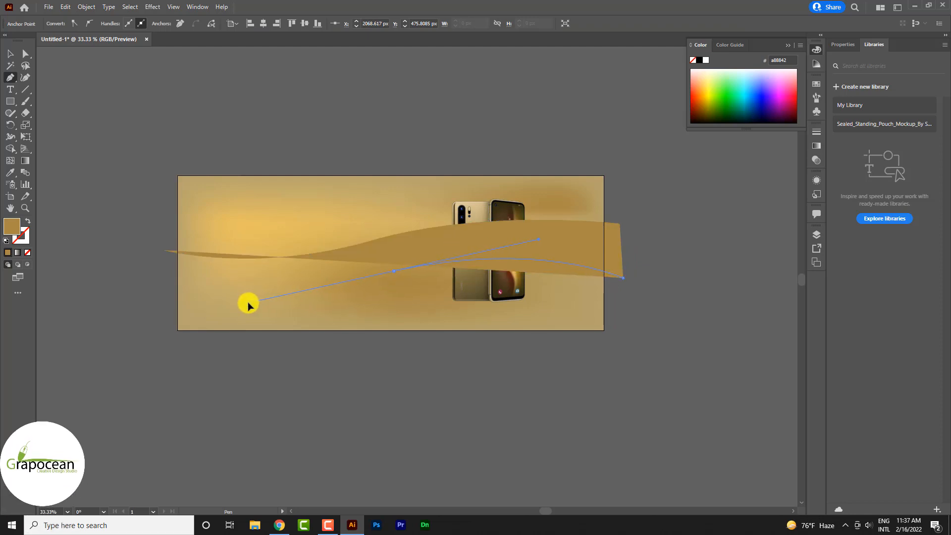
click(165, 252)
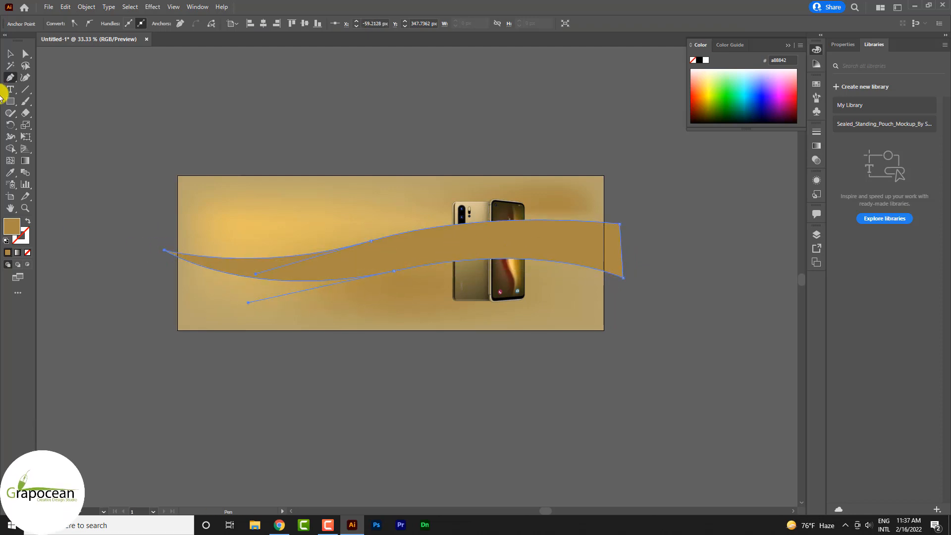
click(10, 53)
click(175, 198)
Add a gradient mesh point near the upper right end of the wave band and color it fff0d2
scroll(664, 241, down, 1)
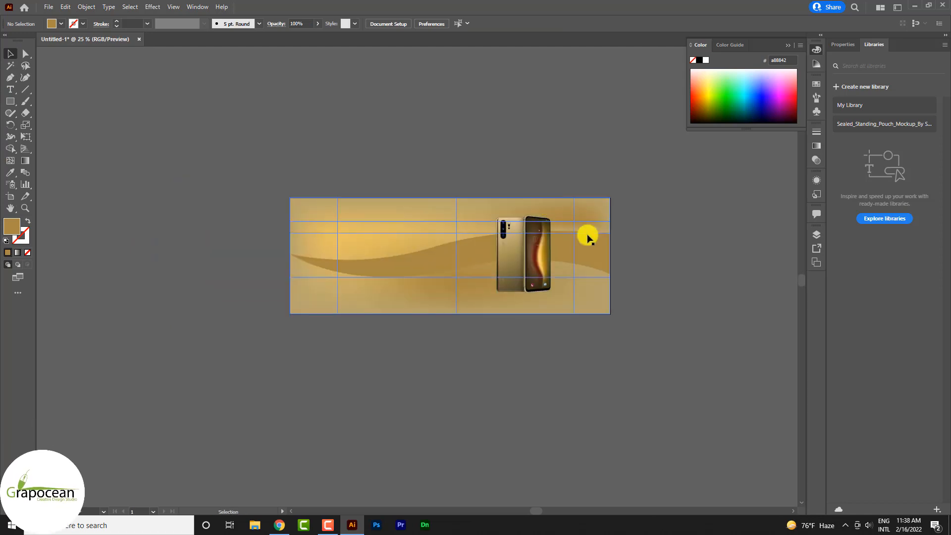
click(593, 255)
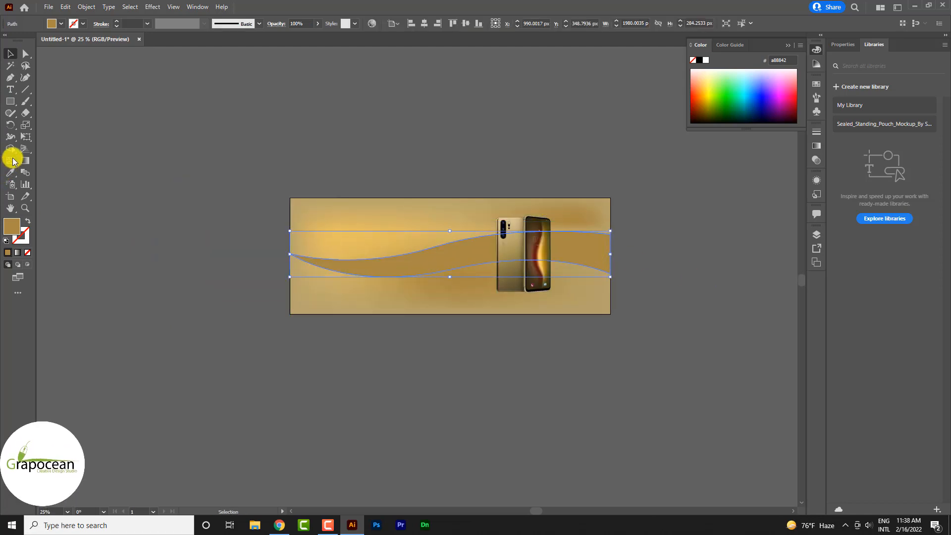
click(10, 161)
click(581, 240)
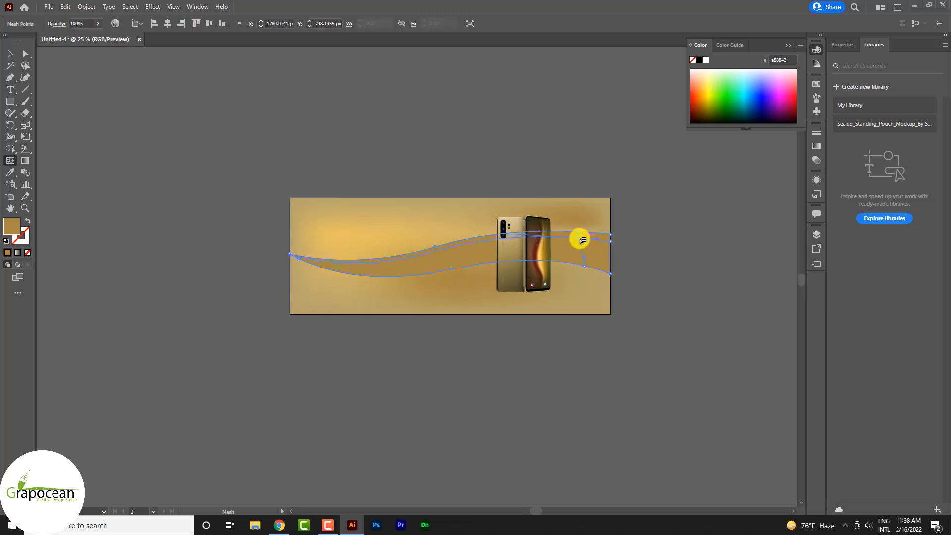
double_click(12, 226)
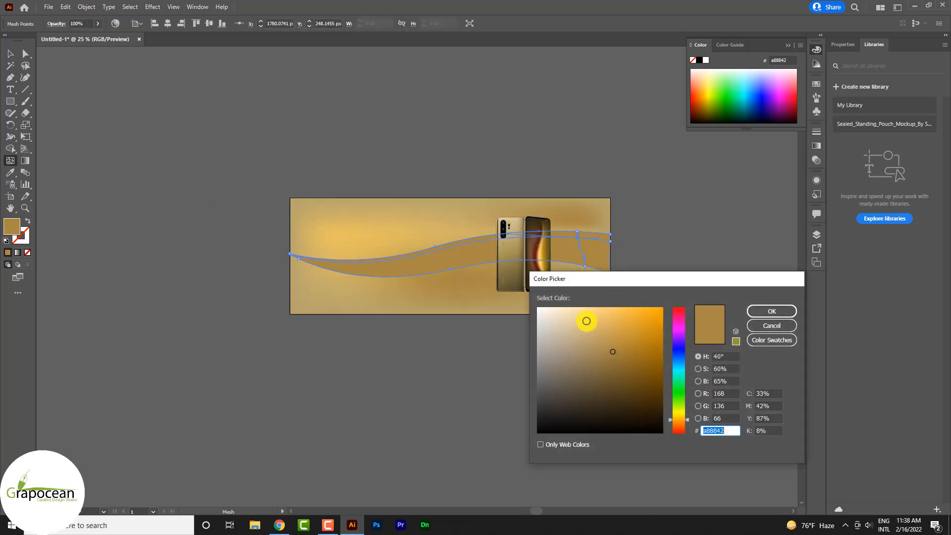
click(768, 311)
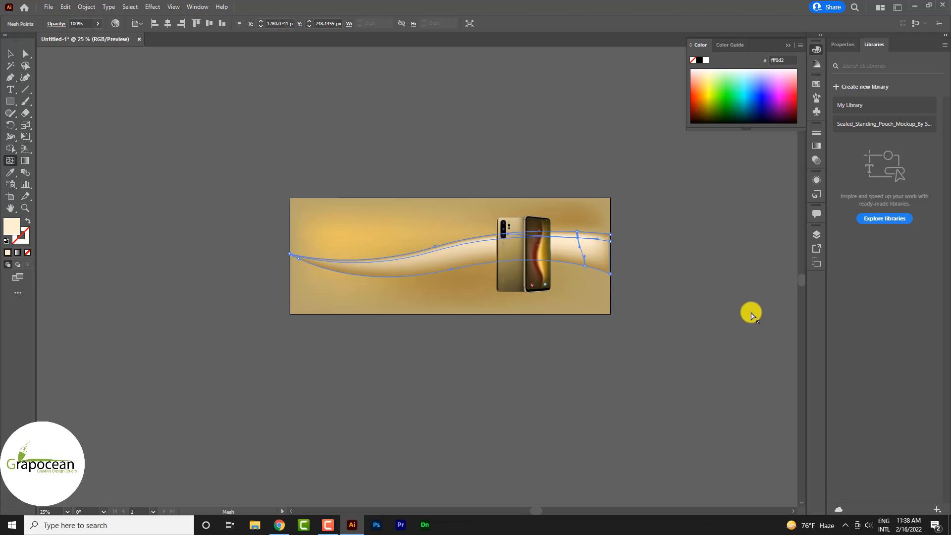
Add a mesh point in the lower part of the wave band beside the phones, color it 755620, and deselect the band
scroll(569, 248, up, 3)
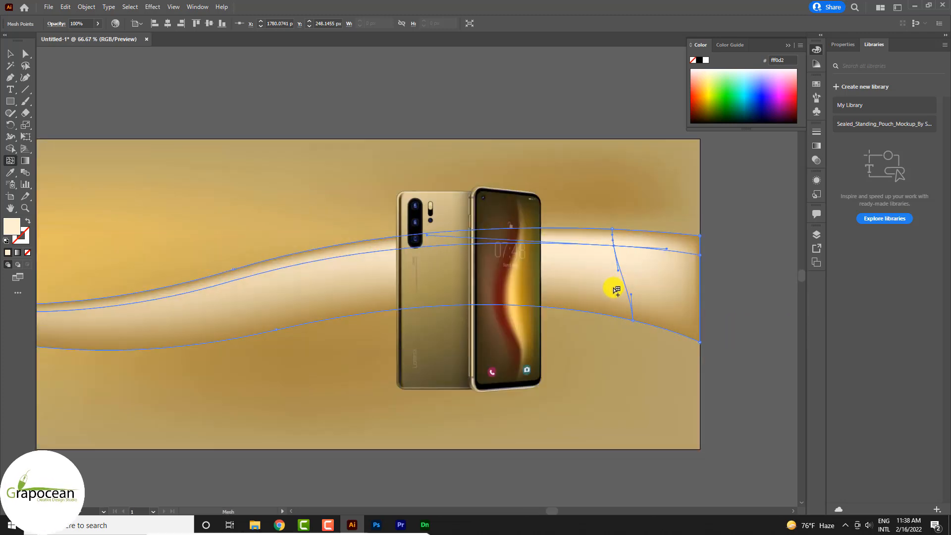
key(v)
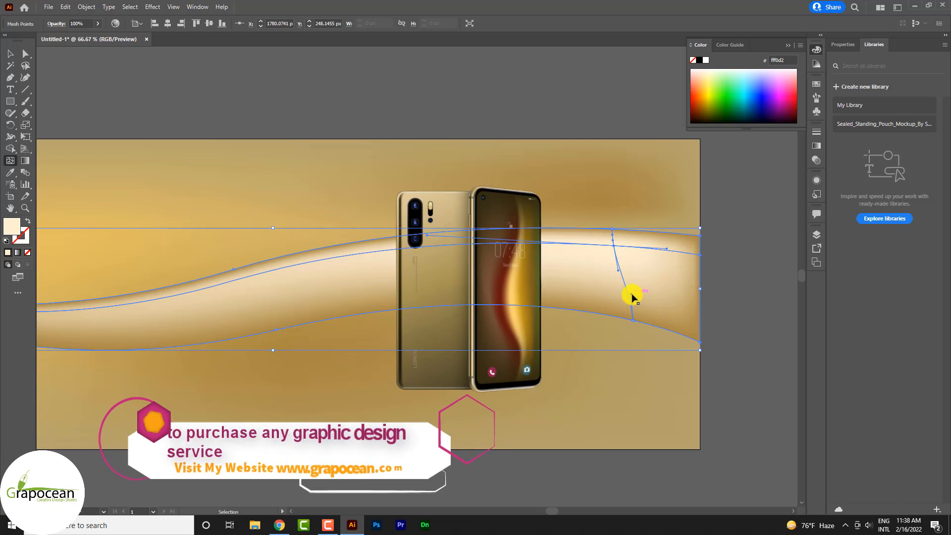
key(u)
click(617, 292)
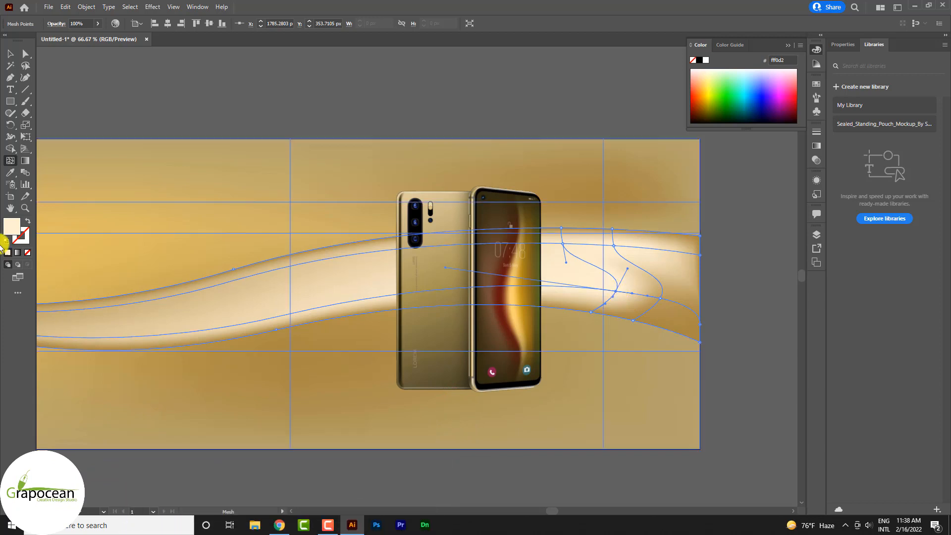
double_click(11, 227)
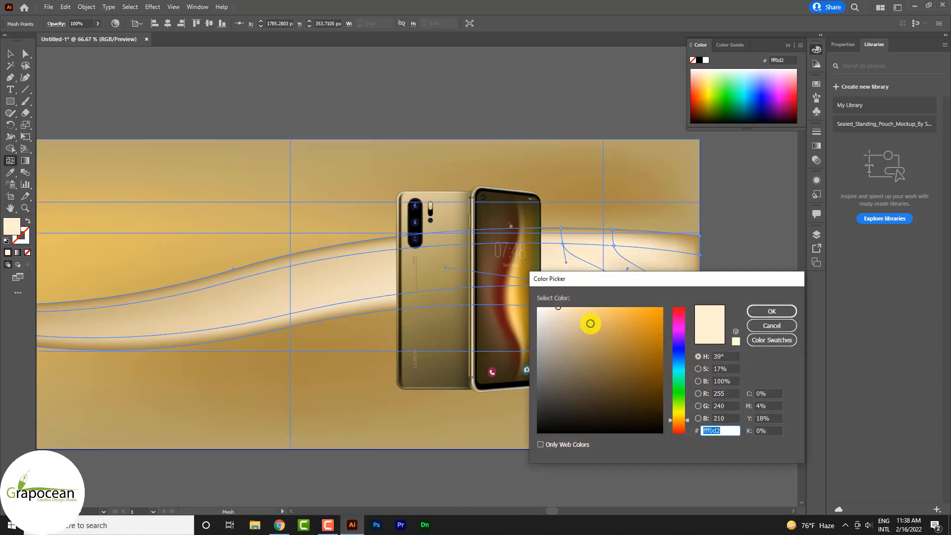
click(752, 311)
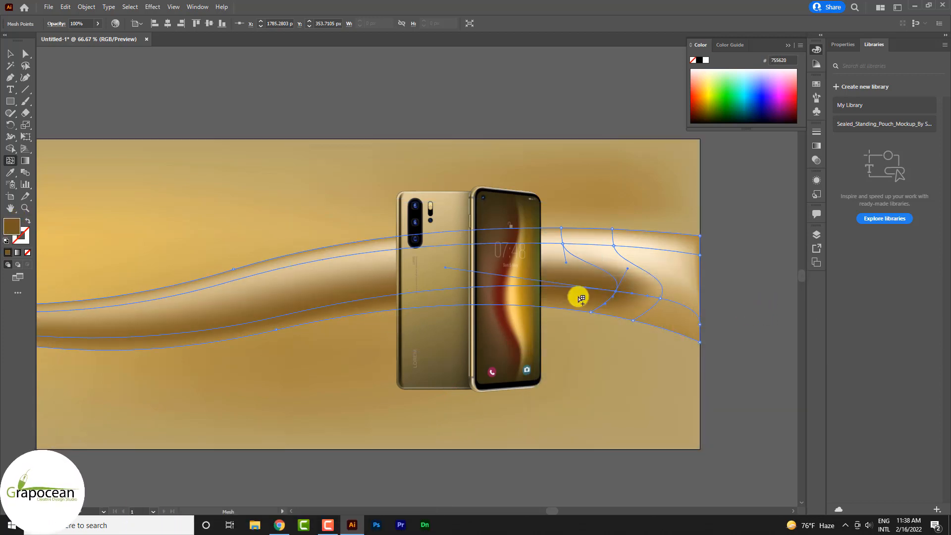
click(8, 55)
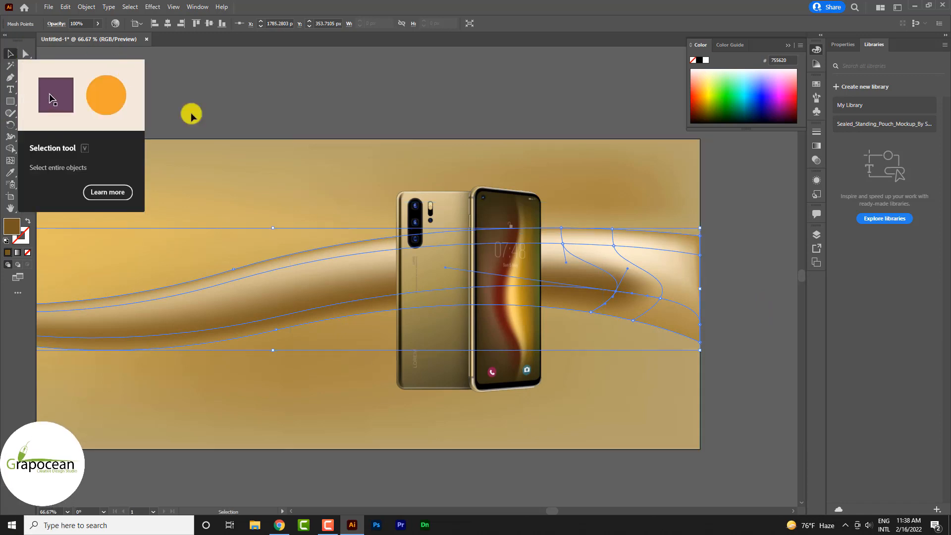
scroll(565, 316, down, 3)
click(709, 369)
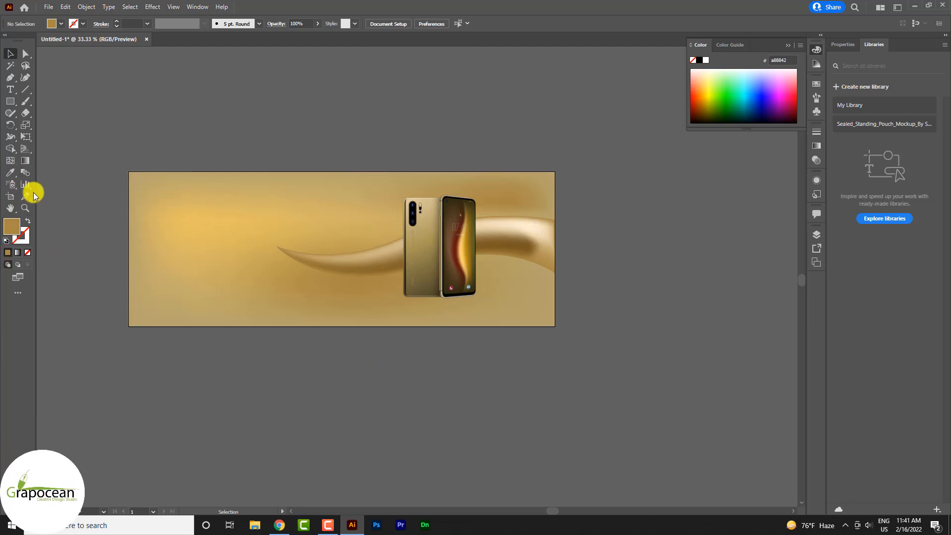
Draw the upper curve of a second wave with the Pen tool, from beyond the banner's left edge to the first wave's lower edge
click(108, 241)
drag(292, 257, 340, 290)
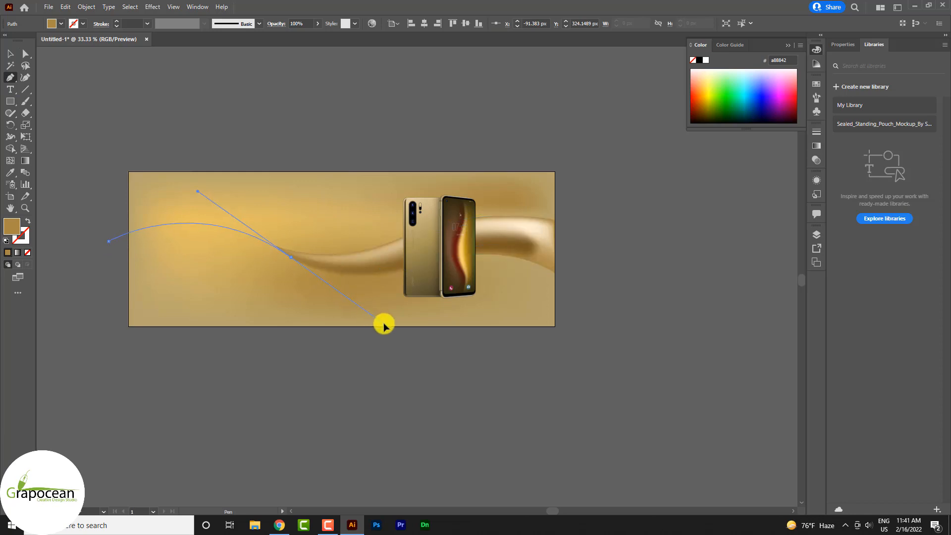
drag(384, 324, 383, 324)
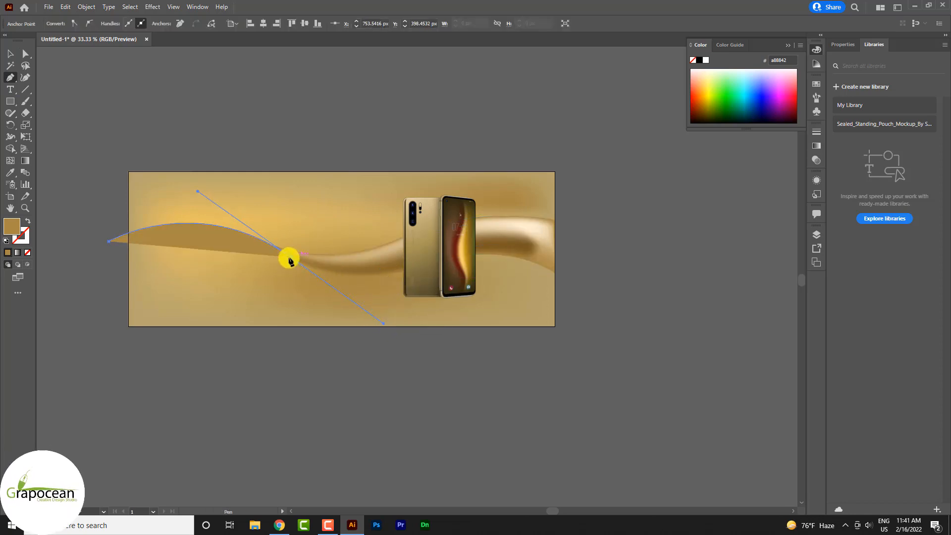
mouse_move(367, 279)
mouse_down()
mouse_move(396, 273)
mouse_move(367, 278)
mouse_up()
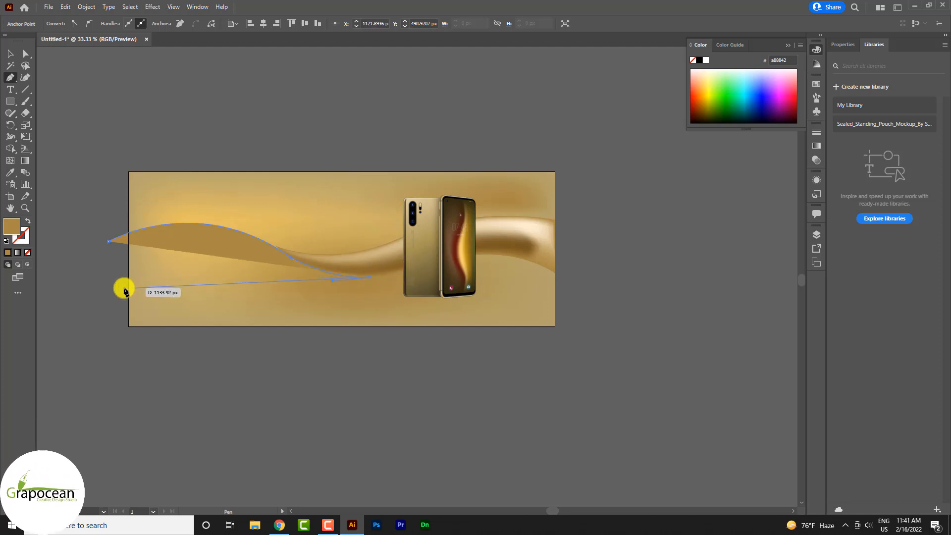
drag(115, 284, 165, 321)
key(ctrl+z)
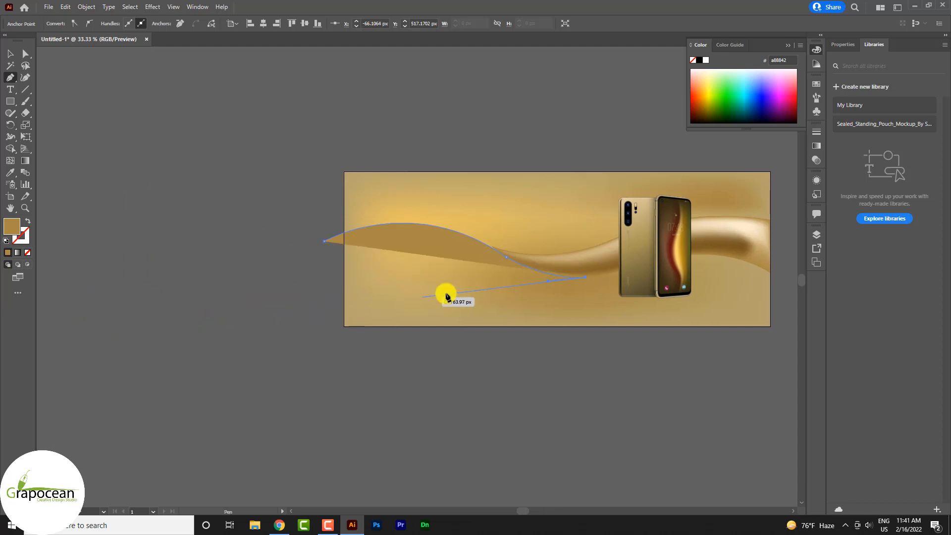
key(ctrl+z)
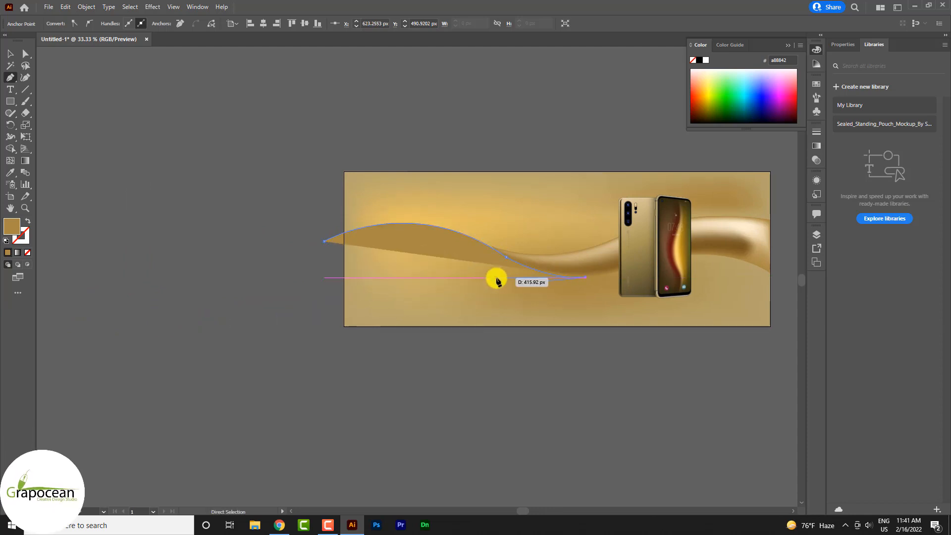
Draw the second wave's lower curve back beyond the banner's left edge and finish the filled shape
drag(343, 292, 335, 308)
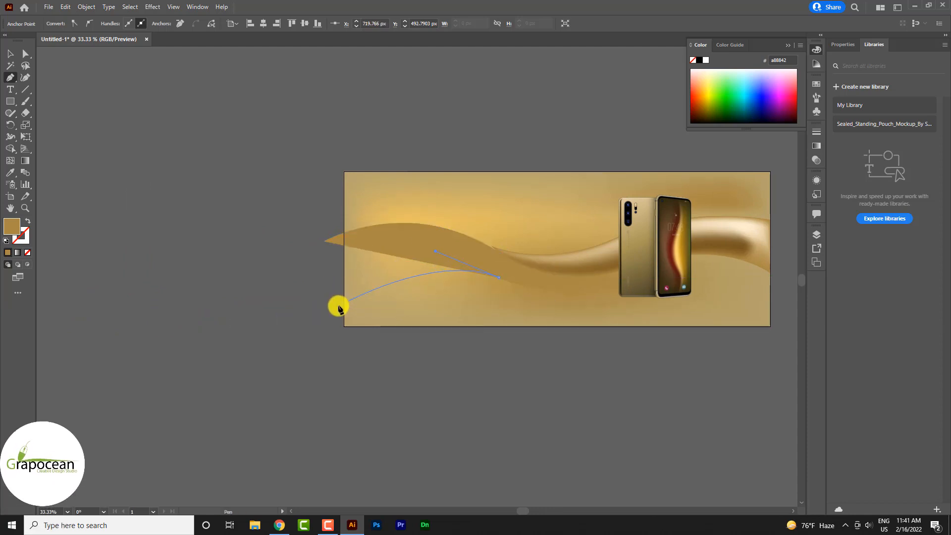
click(10, 55)
click(244, 295)
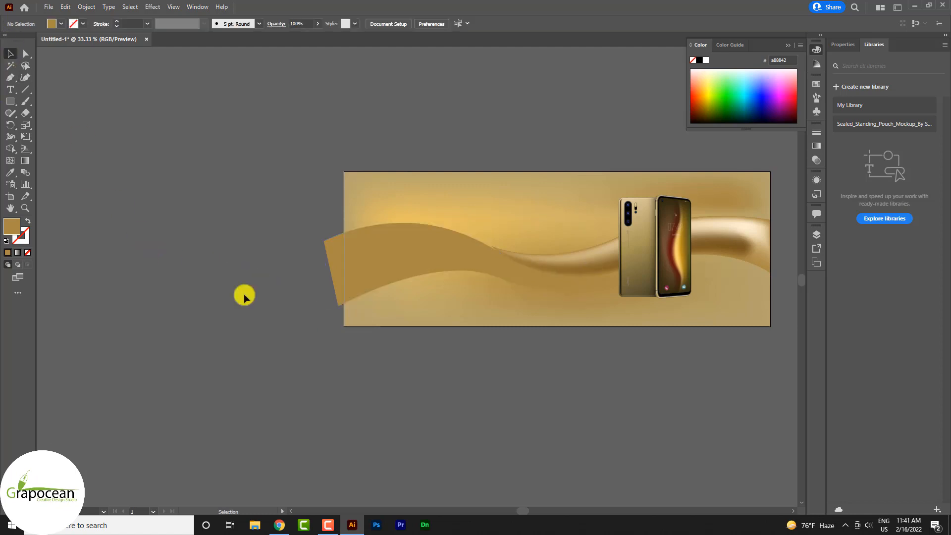
Add a gradient mesh point in the upper left part of the second wave and color it c69e4f
alt+scroll(248, 308, down, 2)
alt+scroll(303, 271, up, 2)
click(303, 261)
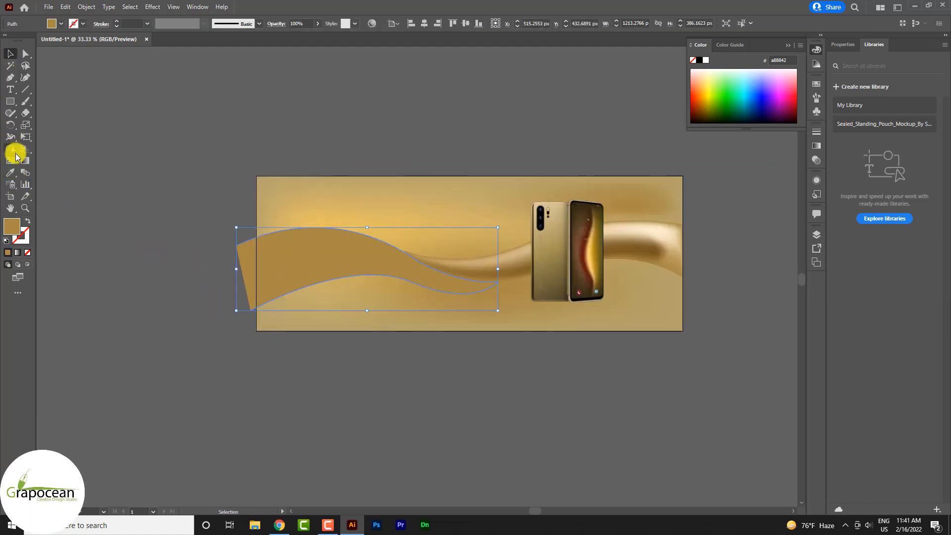
click(301, 263)
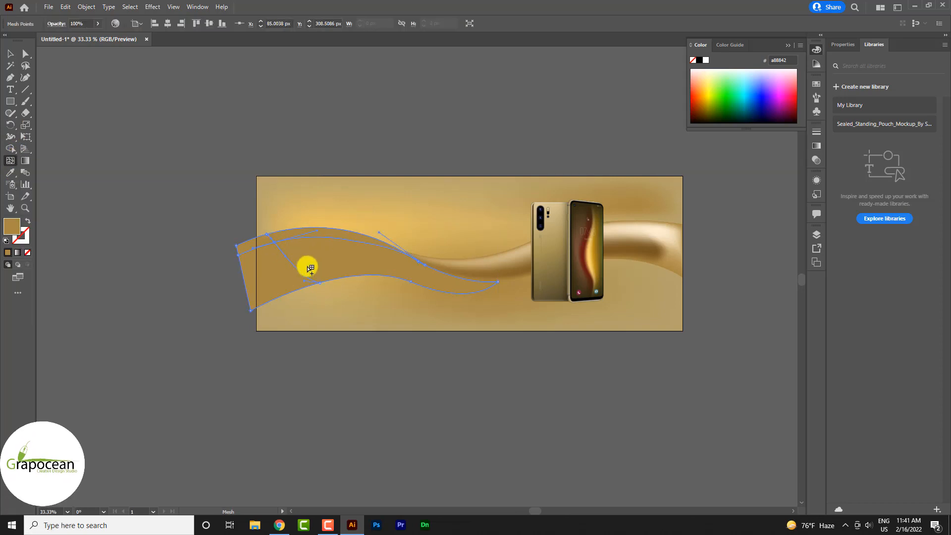
double_click(12, 226)
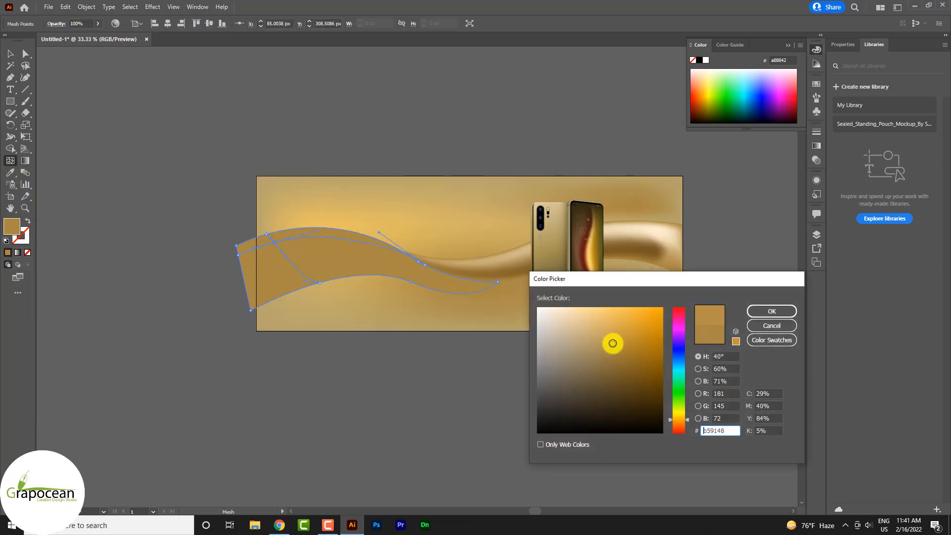
click(611, 334)
click(779, 311)
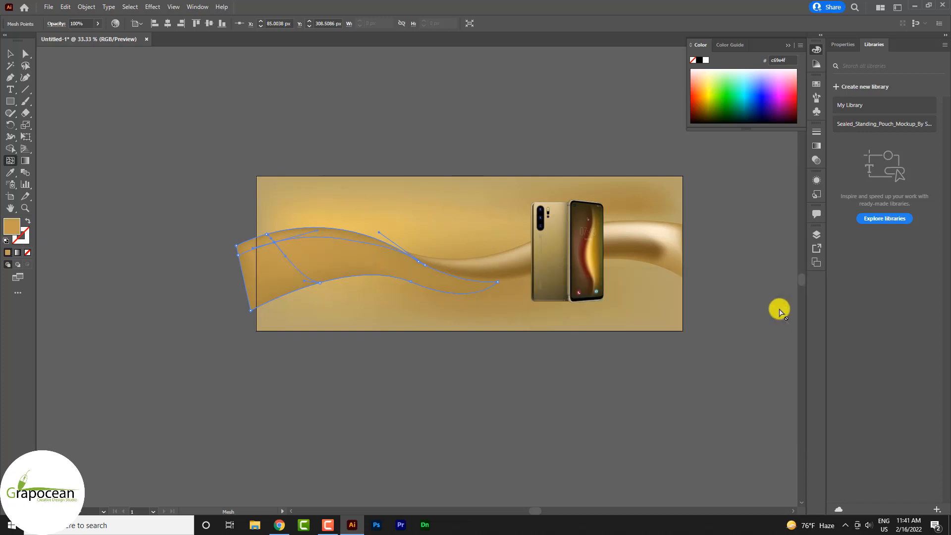
Add more c69e4f mesh points in the middle and at the left end of the second wave and deselect it
click(336, 268)
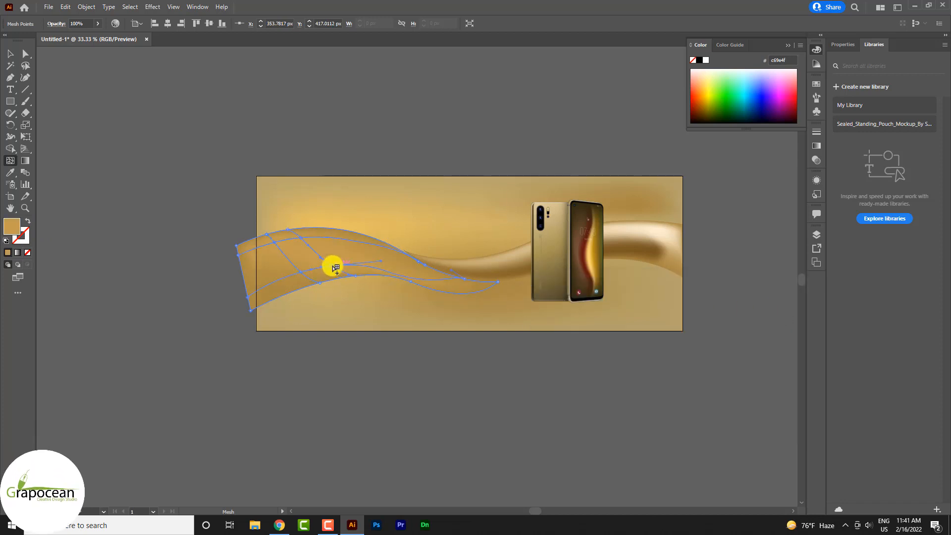
click(379, 251)
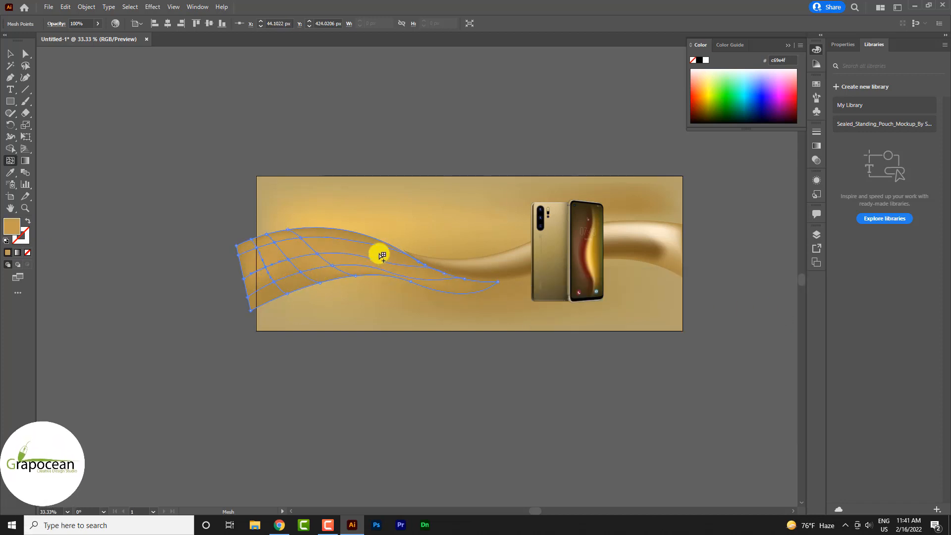
click(100, 233)
key(ctrl+minus)
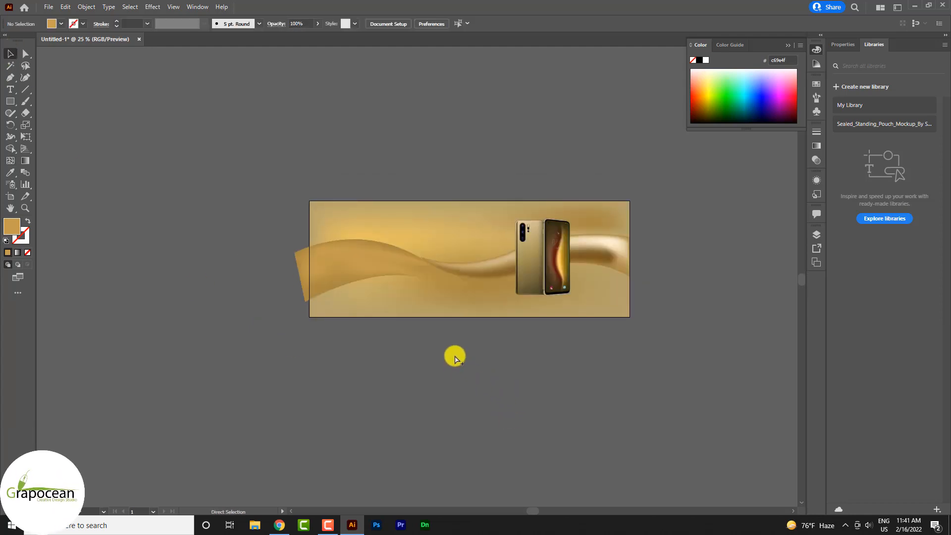
Nudge the second wave slightly down and to the left, and deselect it
key(ctrl+plus)
mouse_move(328, 243)
mouse_down()
mouse_move(323, 269)
mouse_move(326, 245)
mouse_up()
click(422, 392)
Move the second wave to the right so that it overlaps the phones and the first wave
scroll(418, 388, down, 3)
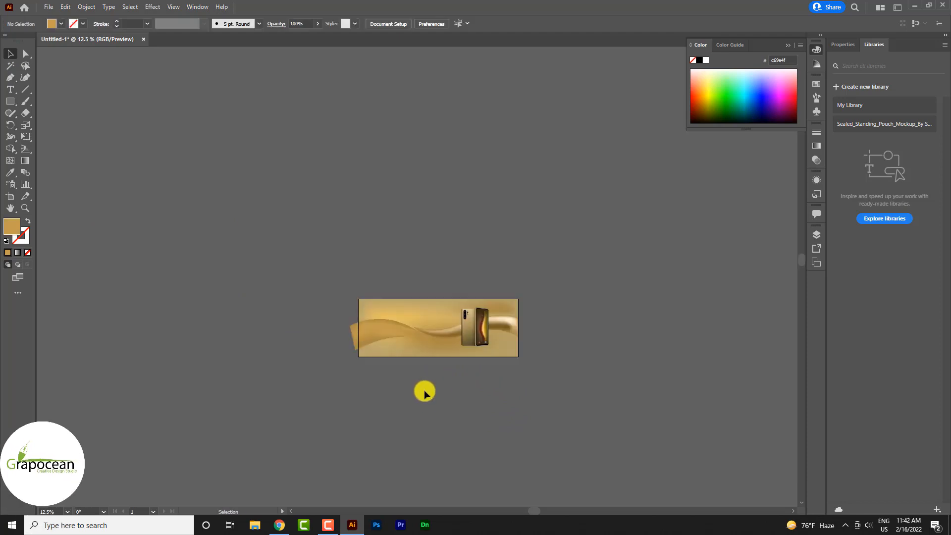
scroll(425, 393, up, 3)
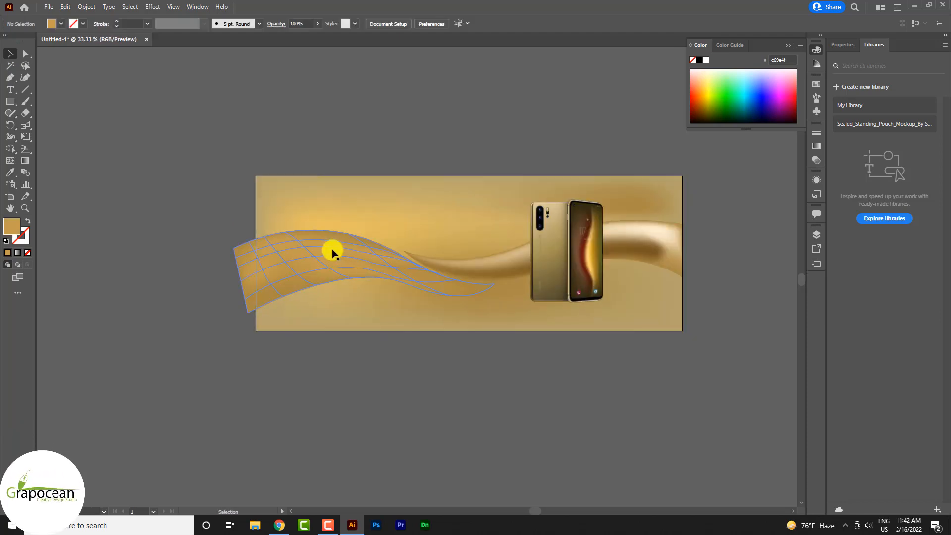
drag(332, 253, 493, 232)
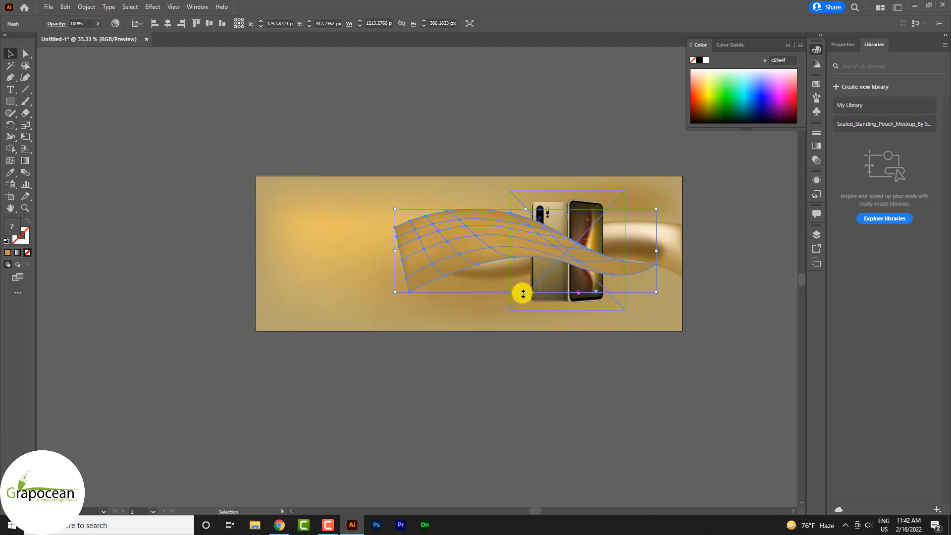
Enlarge the second wave to about 1218 by 985 px, send it behind the phones and the first wave, and deselect it
drag(527, 294, 619, 277)
click(730, 409)
click(521, 241)
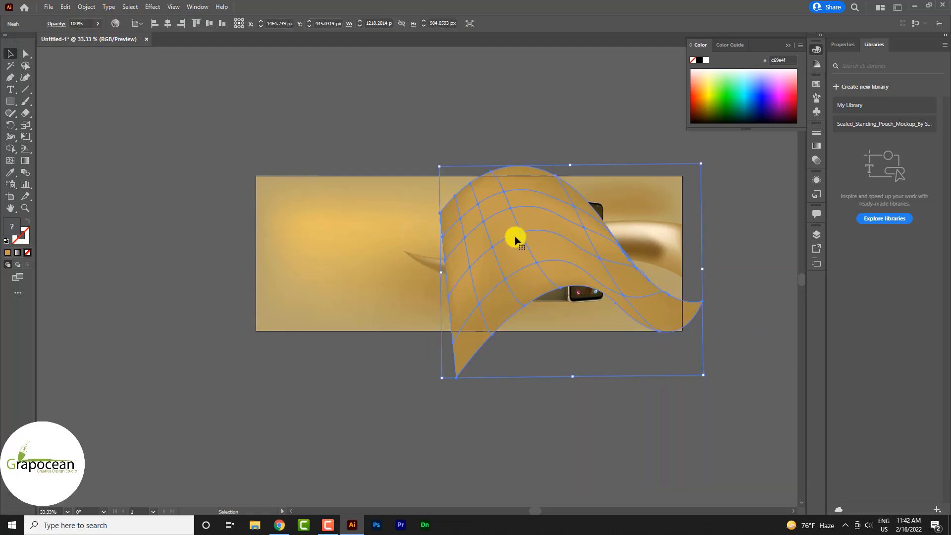
key(ctrl+[)
key(ctrl+[)
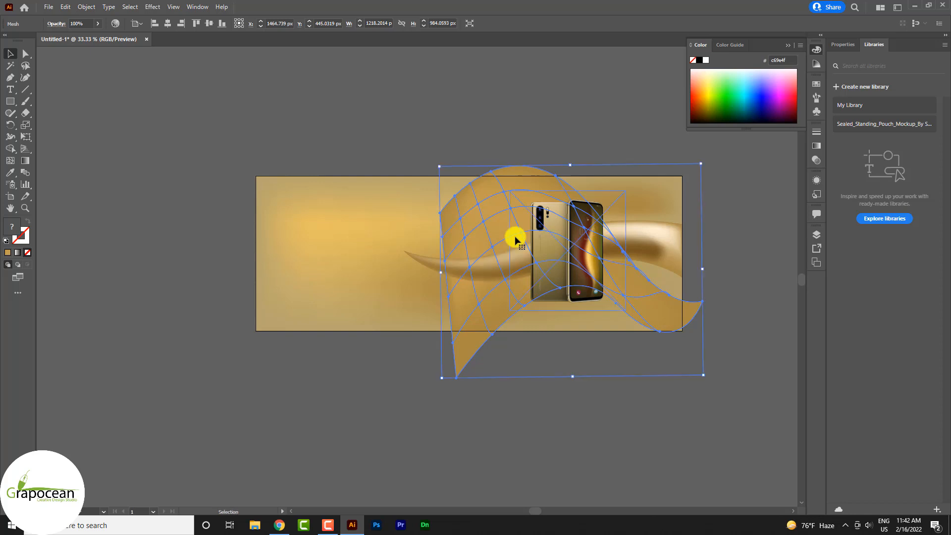
click(586, 447)
Move the second wave slightly down and to the right, and lower its opacity to 46%
drag(481, 323, 557, 325)
click(817, 161)
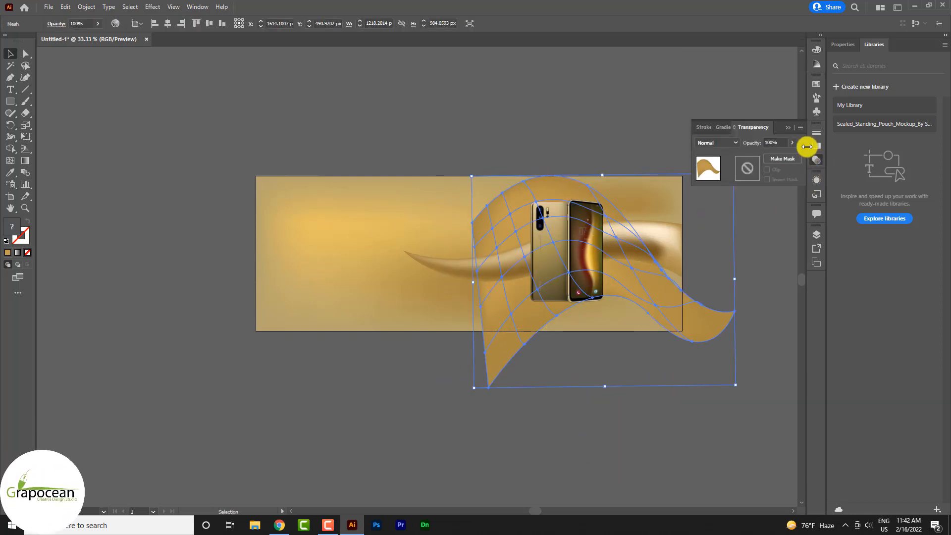
drag(761, 154, 771, 155)
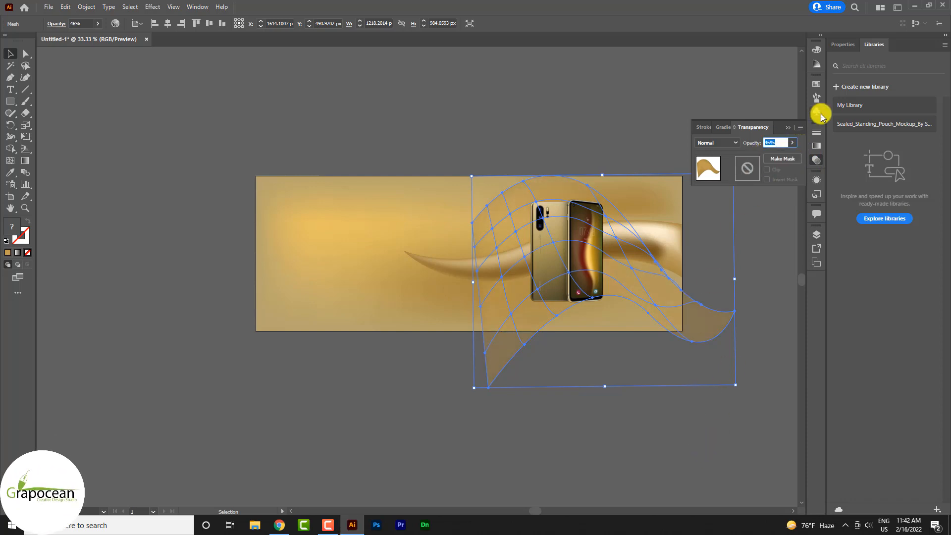
click(788, 127)
click(336, 401)
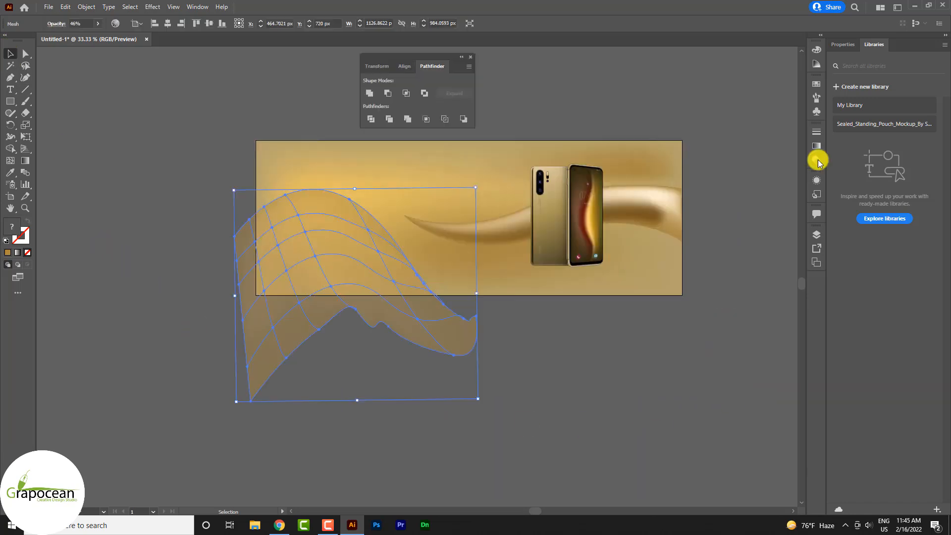
Set the opacity of the second wave to 57% and deselect it
click(817, 160)
click(792, 143)
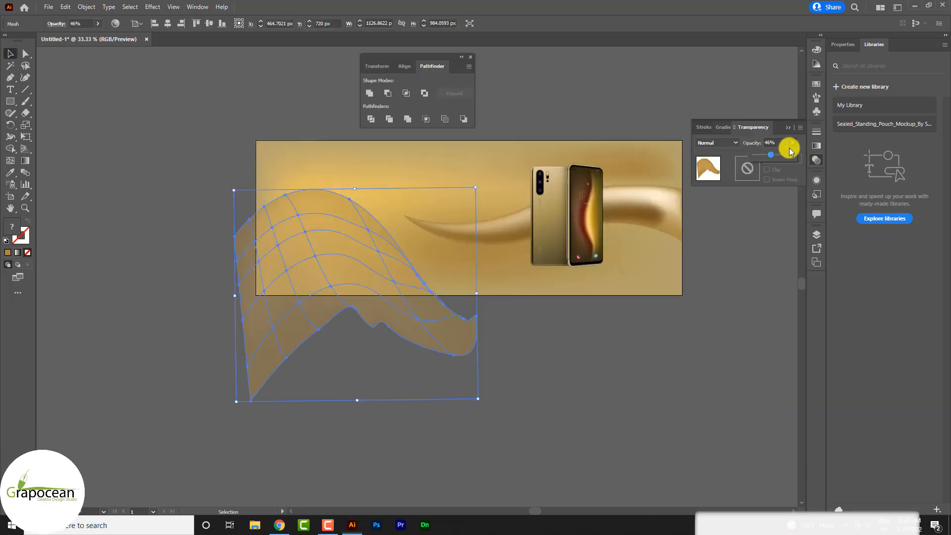
mouse_move(776, 156)
mouse_down()
mouse_move(791, 156)
mouse_move(775, 155)
mouse_up()
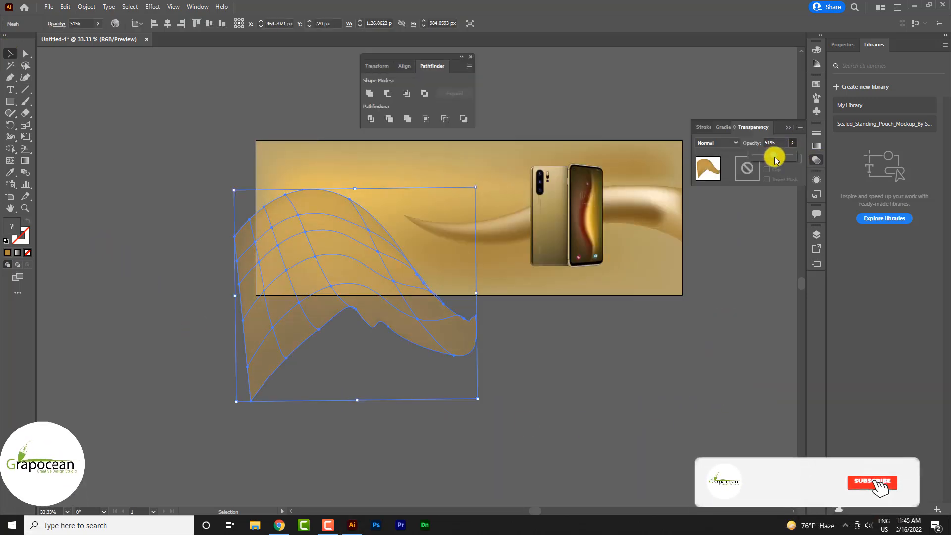
click(135, 237)
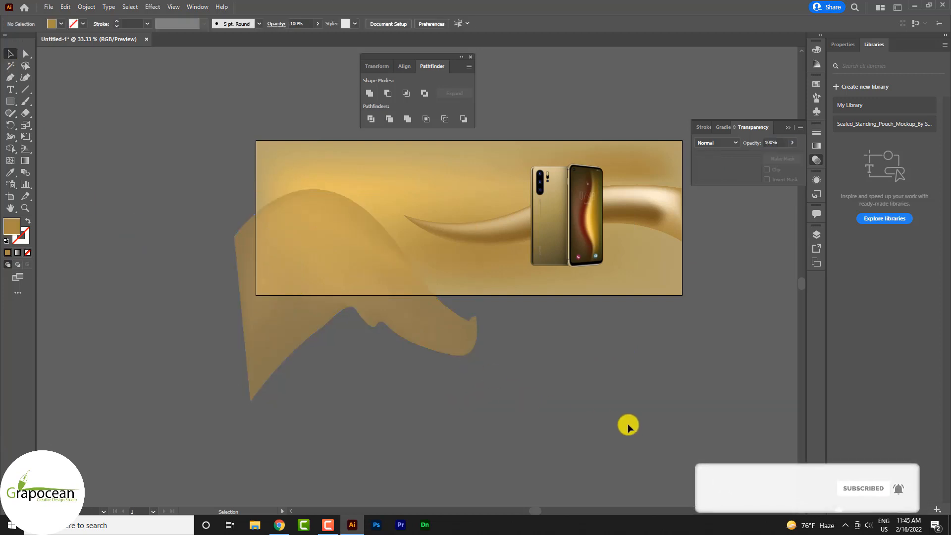
Add several gradient mesh points across the upper and middle parts of the second wave, colored a lighter orange-gold
click(388, 259)
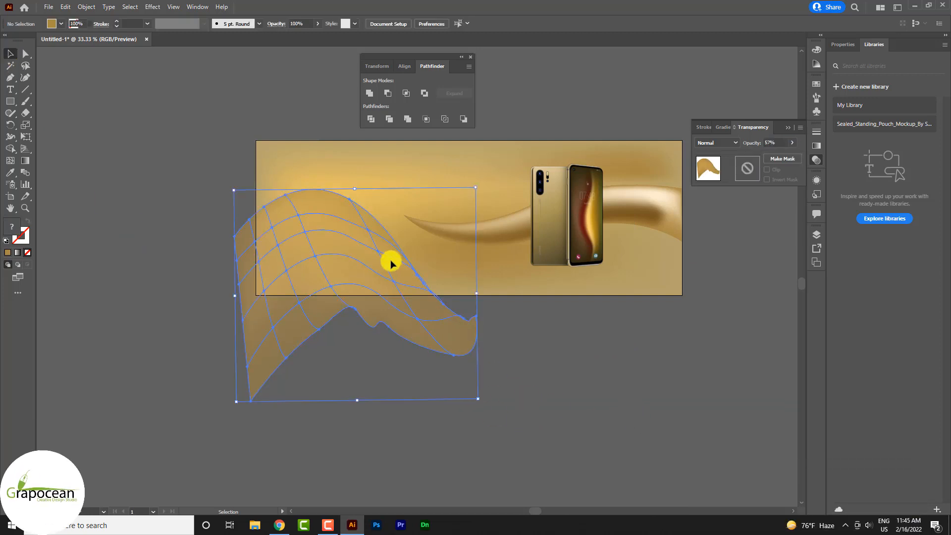
click(12, 159)
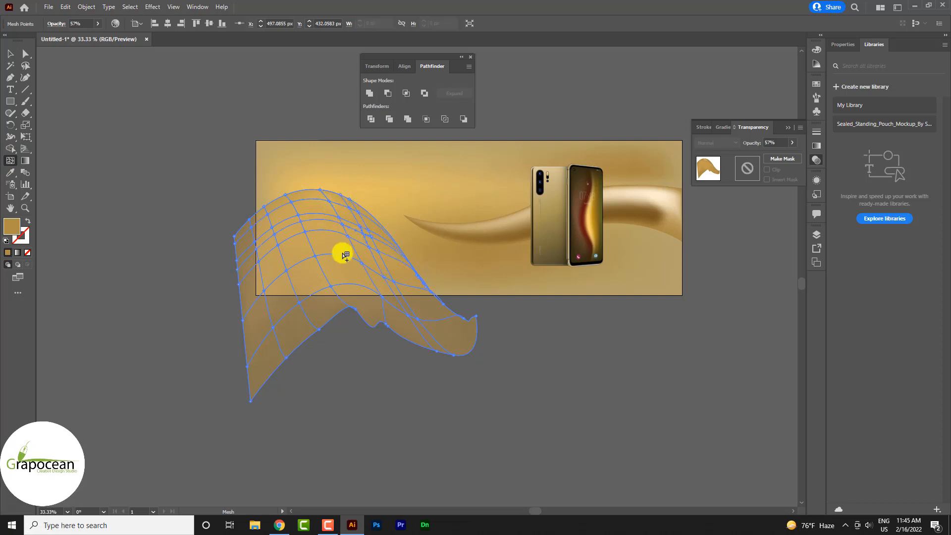
double_click(10, 227)
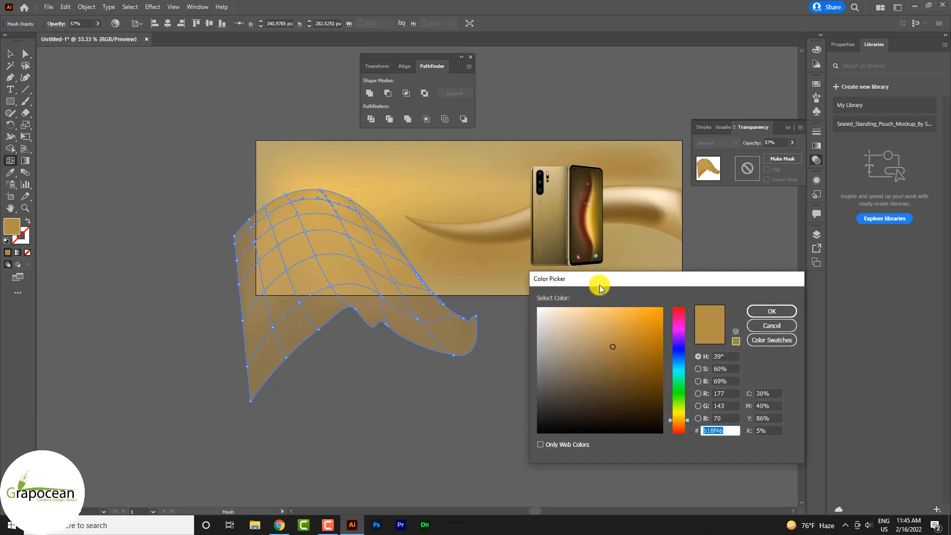
click(612, 320)
click(772, 311)
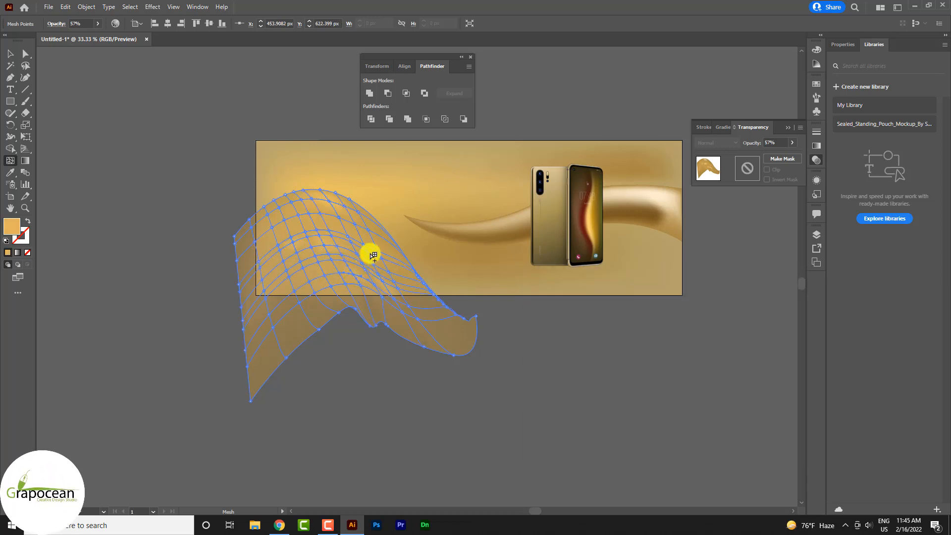
click(352, 229)
click(15, 52)
click(111, 178)
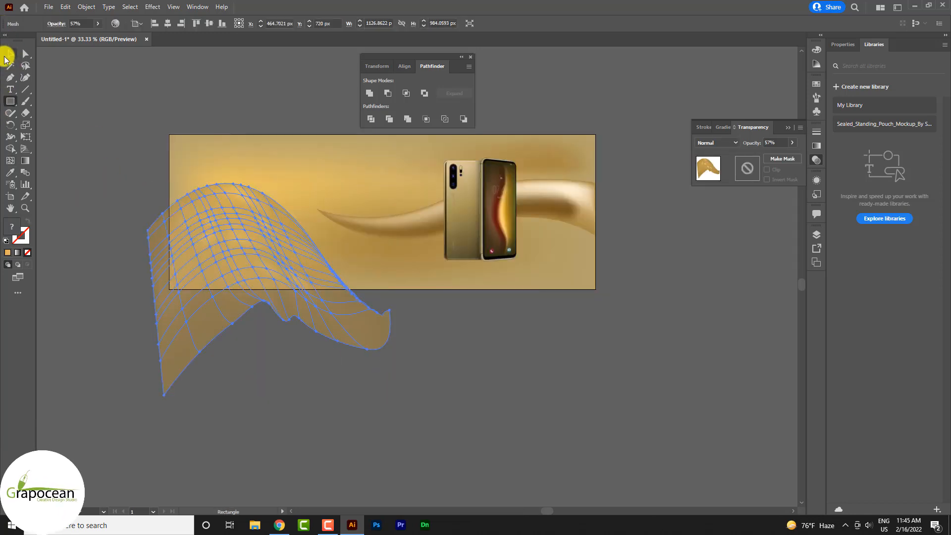
Widen the second wave to about 1548 px, move it up and to the left over the banner, and deselect it
click(10, 53)
click(324, 281)
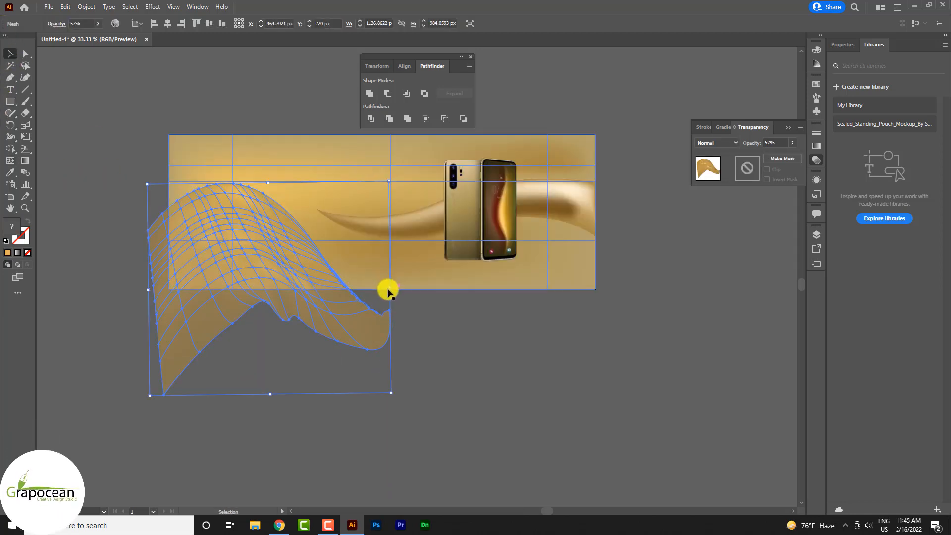
drag(389, 290, 481, 287)
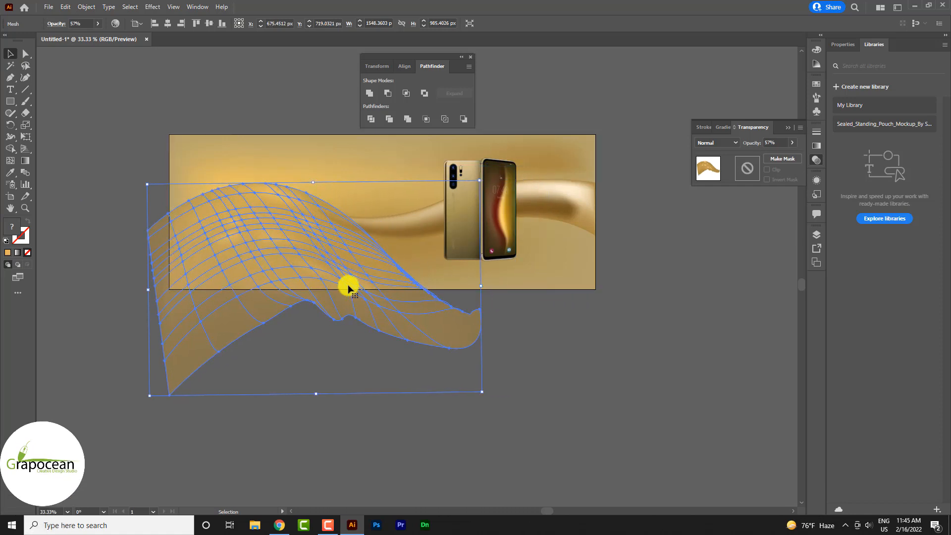
drag(348, 288, 330, 239)
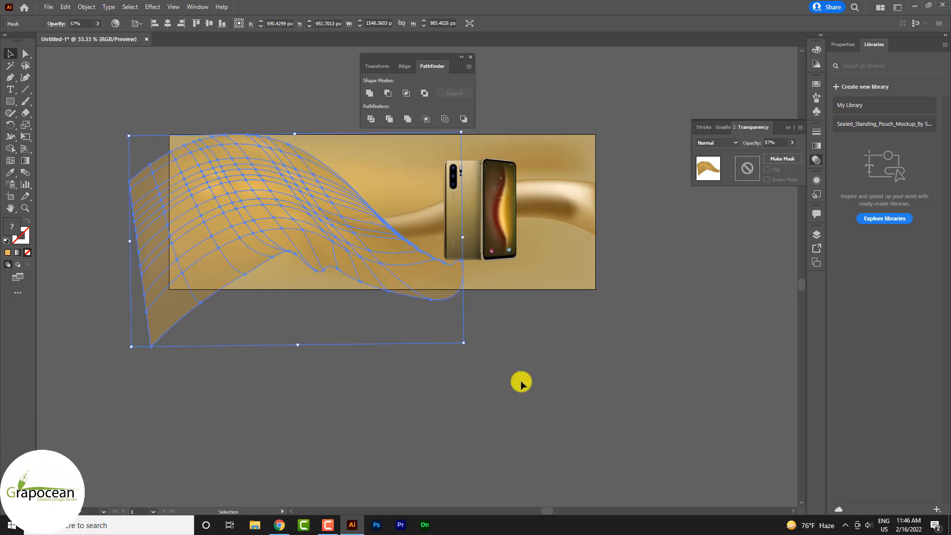
click(510, 428)
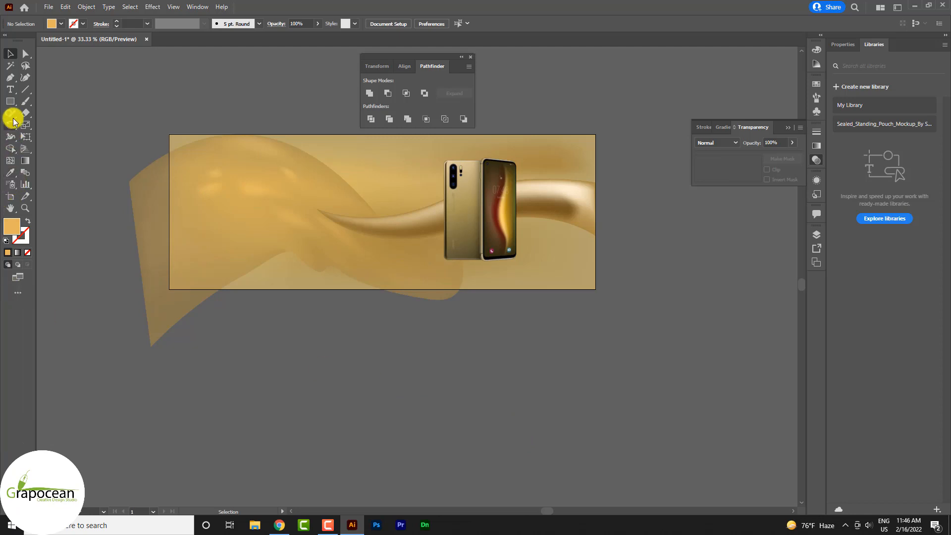
Draw a circle about 384 px across below the banner and fill it with a gold sampled from the phone image
click(9, 101)
click(44, 123)
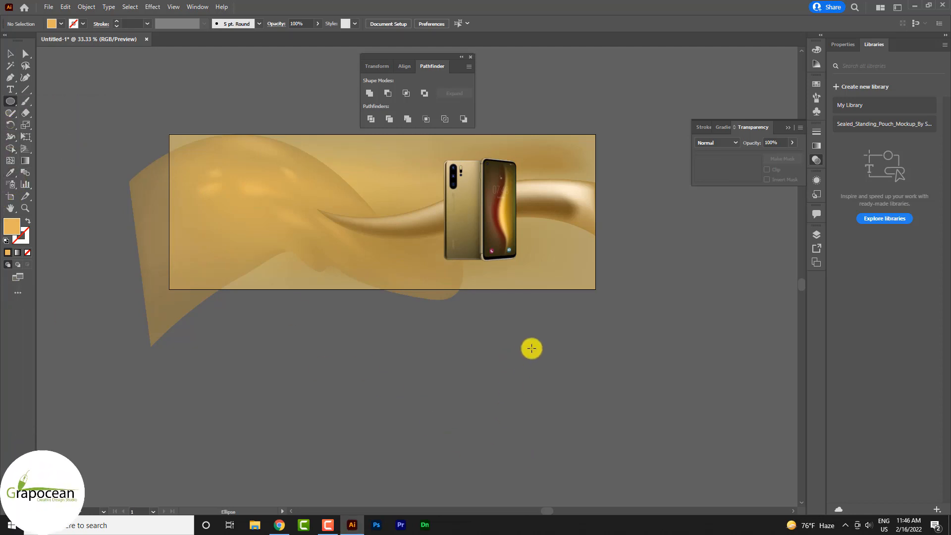
drag(531, 349, 584, 429)
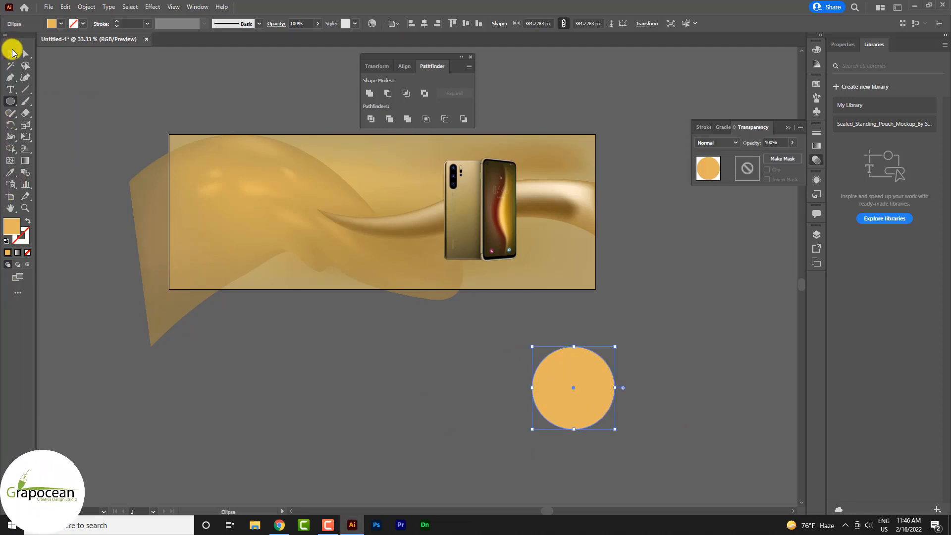
click(12, 53)
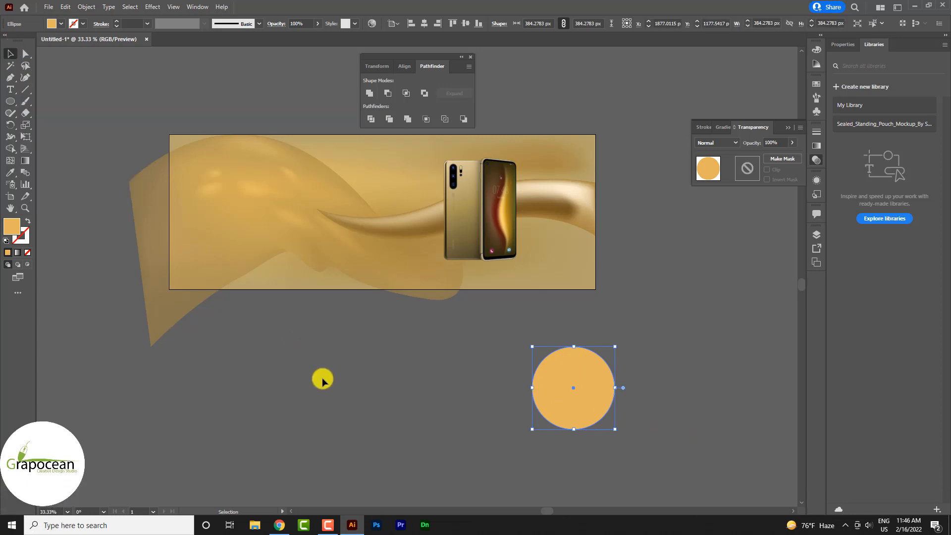
click(19, 169)
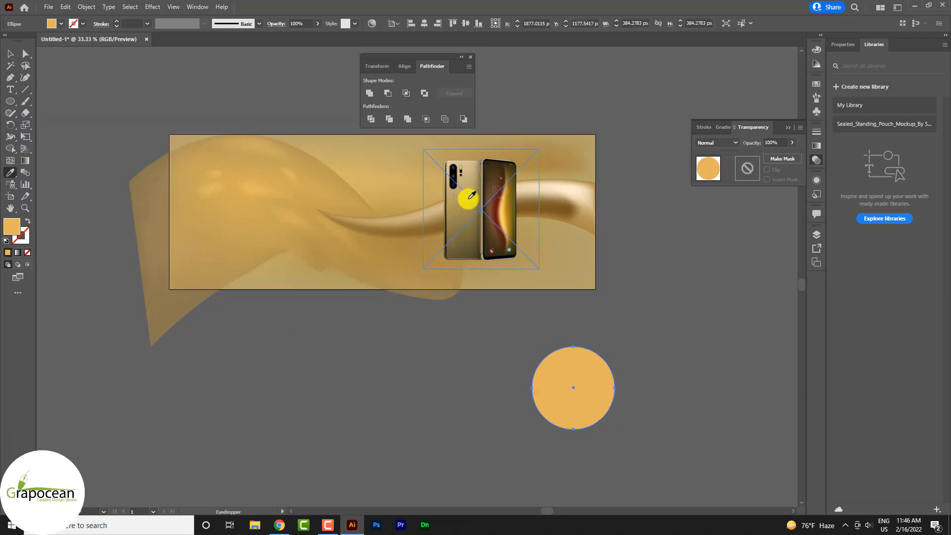
click(452, 187)
key(v)
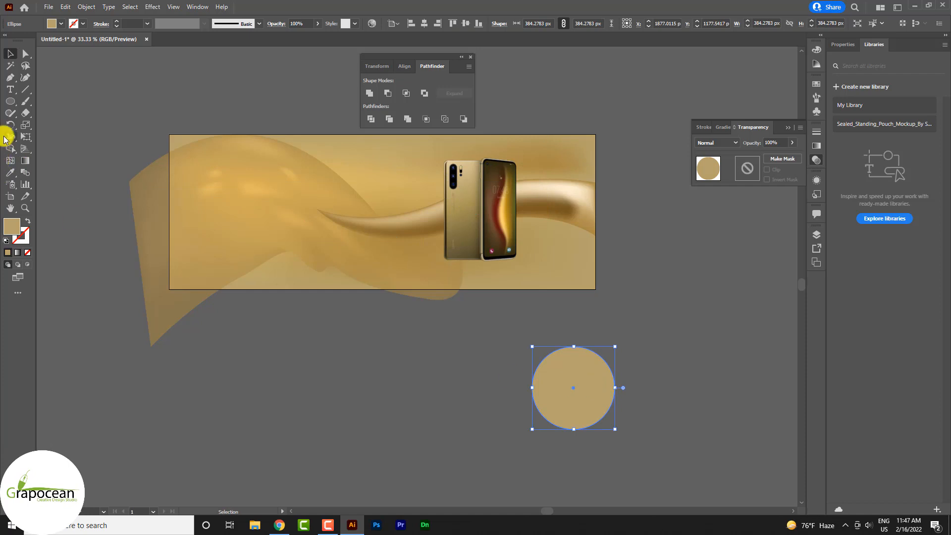
Add a gradient mesh point in the upper right part of the circle and color it a very light cream
click(11, 161)
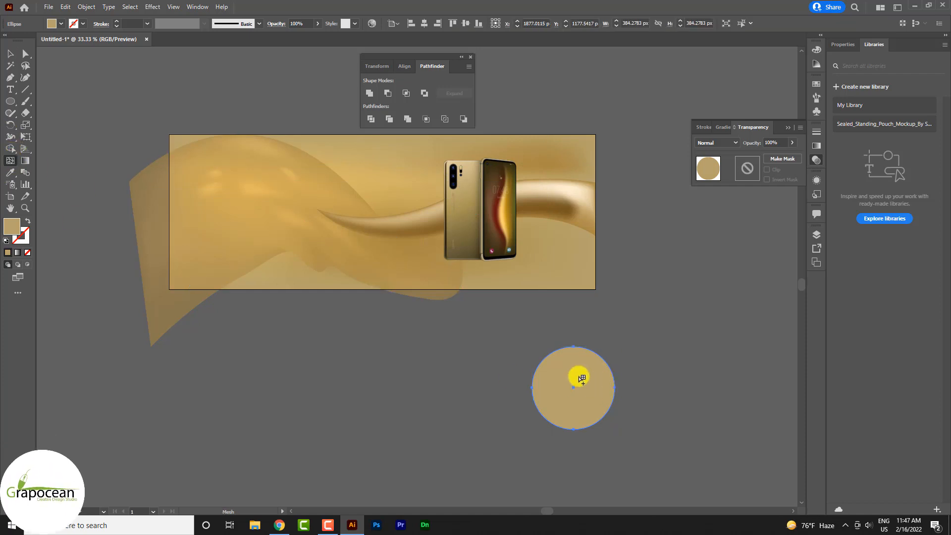
click(584, 375)
double_click(14, 227)
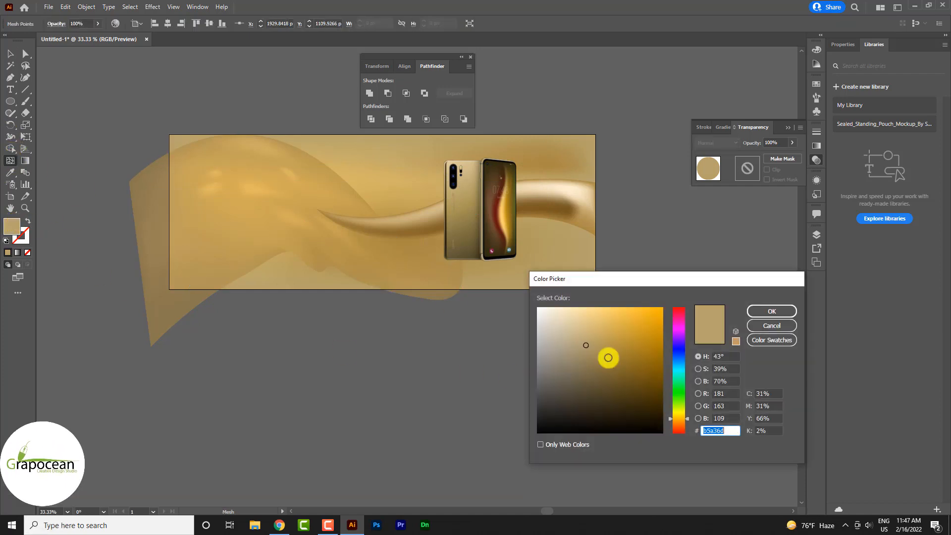
drag(609, 356, 526, 292)
click(769, 311)
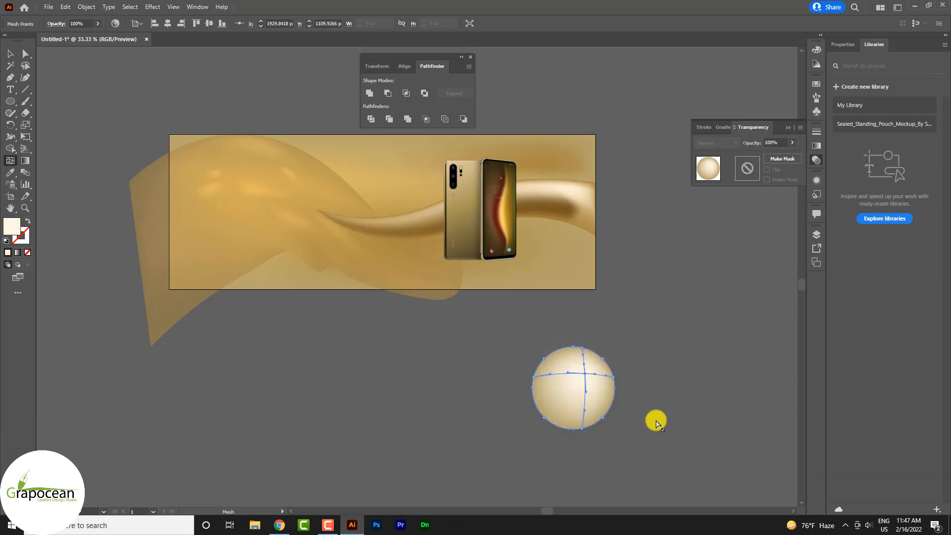
Add a gradient mesh point in the lower left part of the circle and color it dark golden brown
click(565, 397)
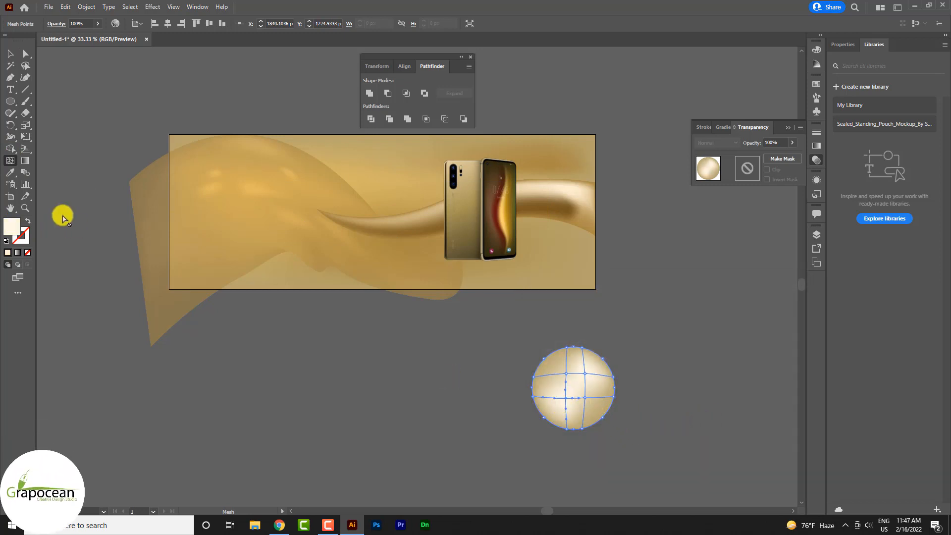
double_click(13, 226)
drag(671, 278, 730, 285)
click(818, 317)
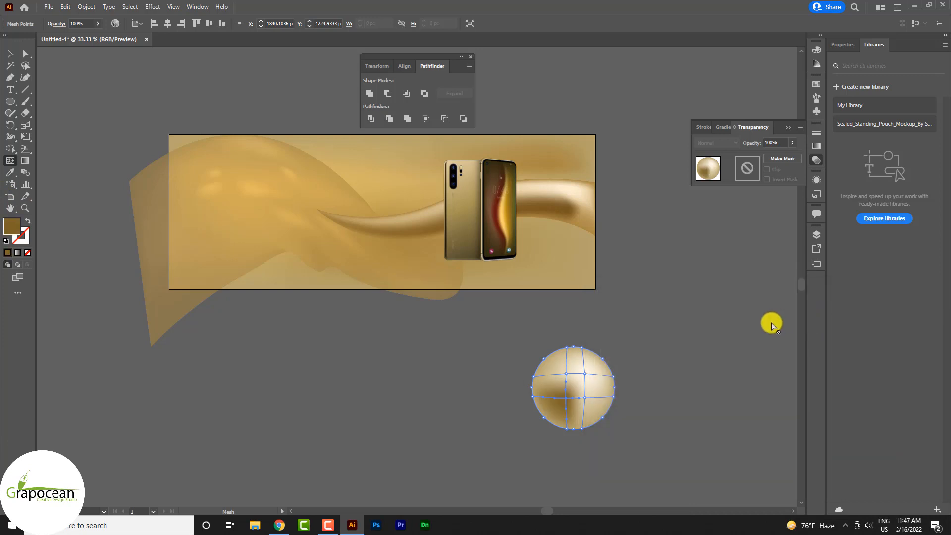
Reposition the circle's inner mesh points outward, and shift the dark one slightly up and right, to shape the sphere shading
scroll(633, 388, up, 3)
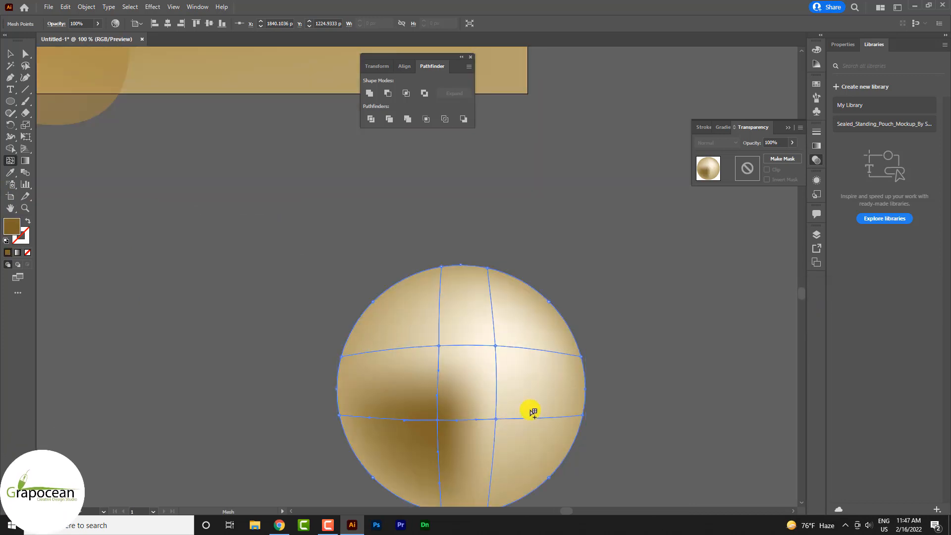
drag(498, 419, 520, 412)
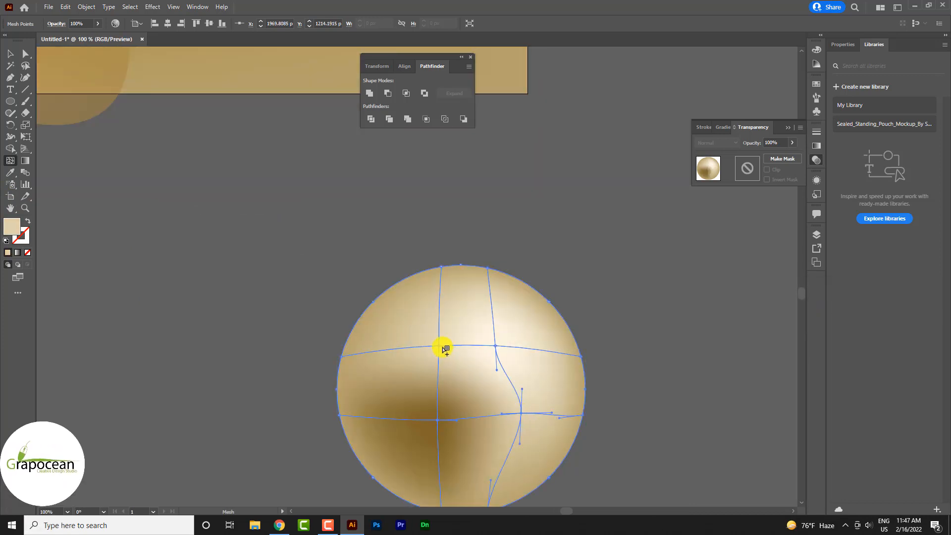
click(434, 315)
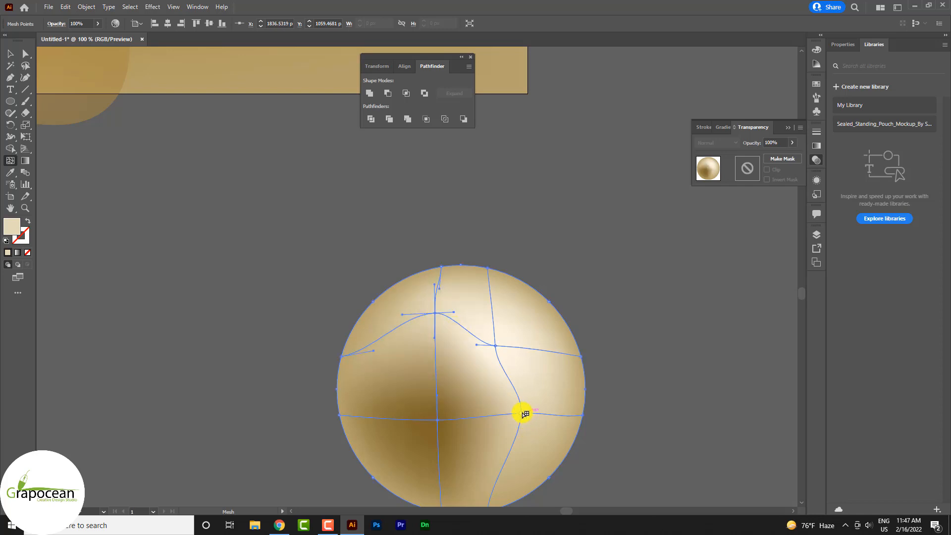
drag(524, 414, 541, 400)
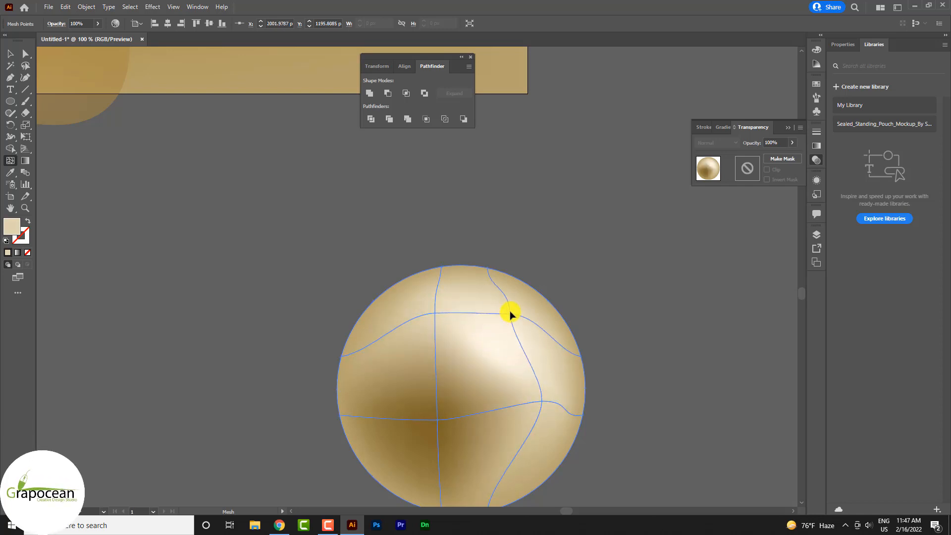
click(510, 313)
drag(437, 421, 447, 399)
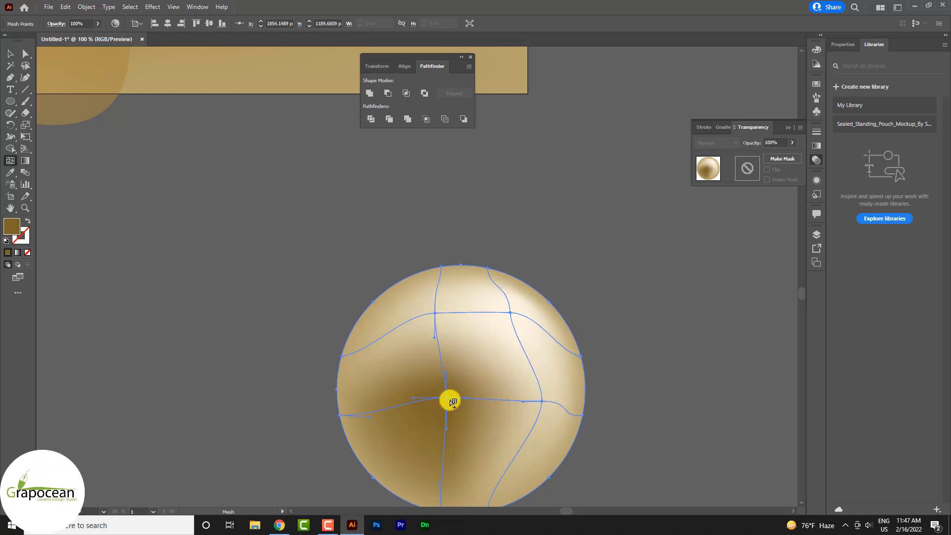
Add a gradient mesh point near the lower left edge of the sphere and color it efefef
click(394, 452)
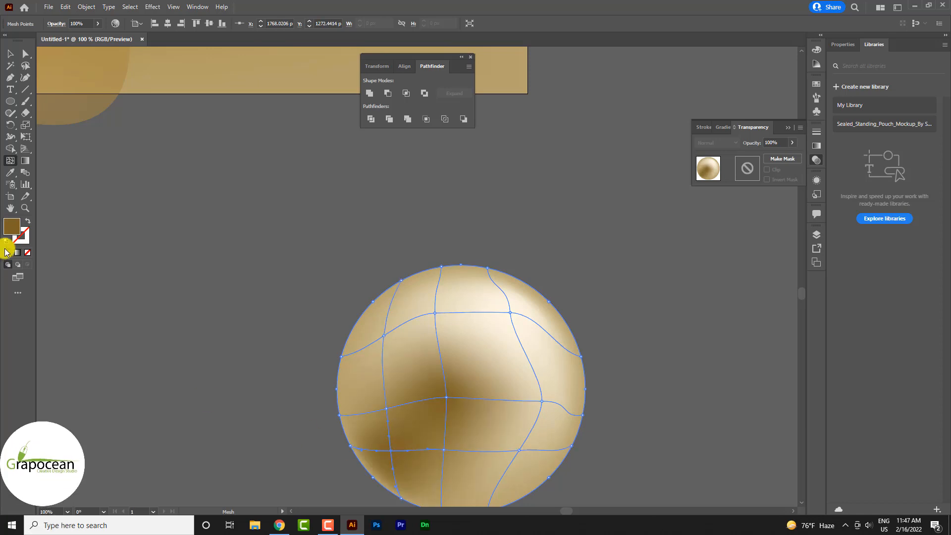
double_click(20, 222)
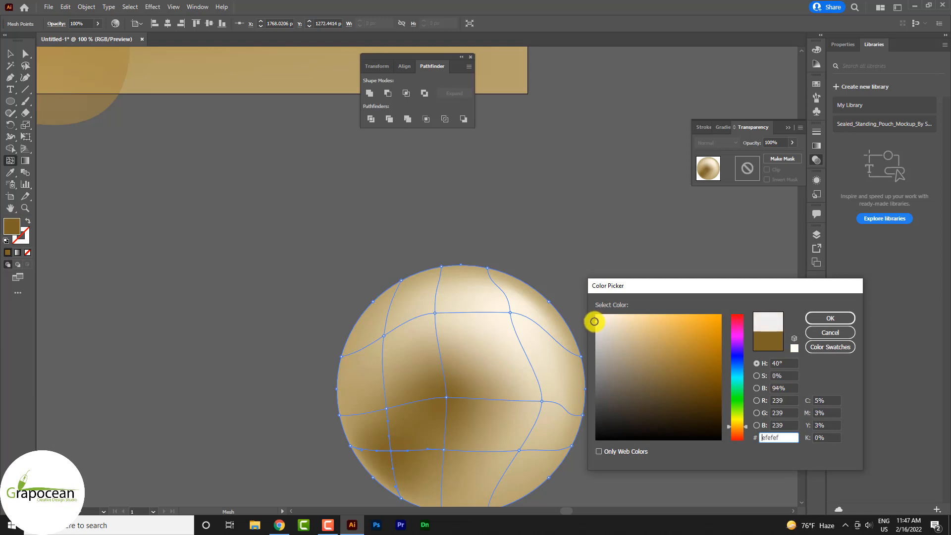
click(826, 318)
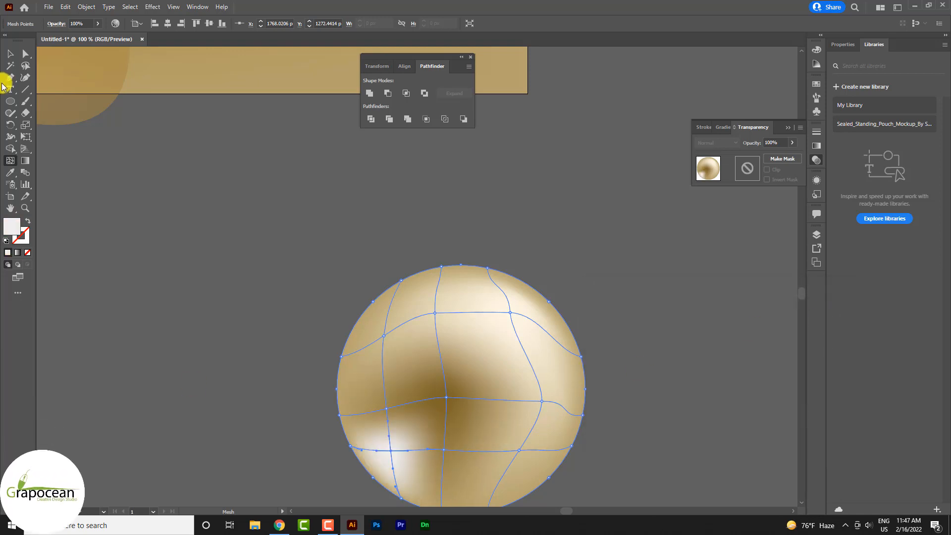
Try a golden tan and a bright orange f9b235 on the mesh point near the sphere's lower left edge
double_click(15, 220)
click(808, 322)
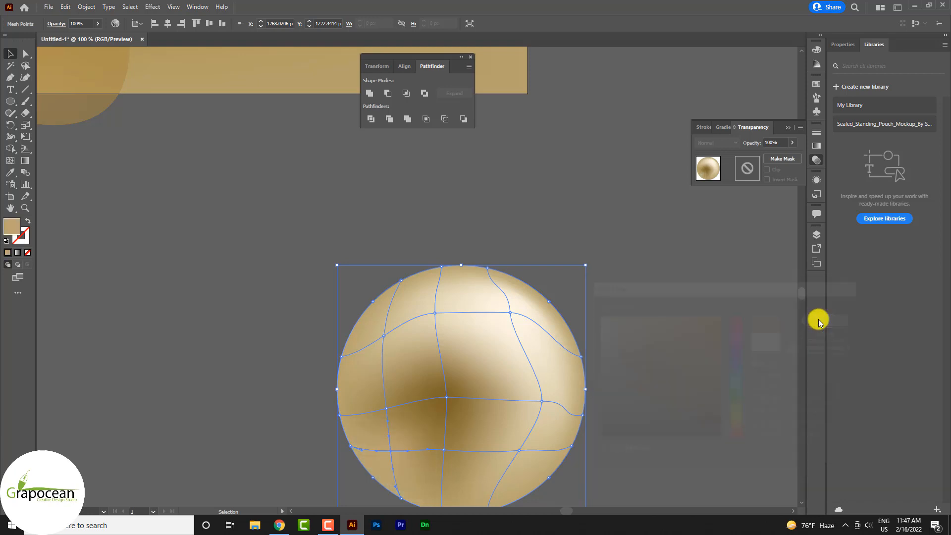
double_click(8, 226)
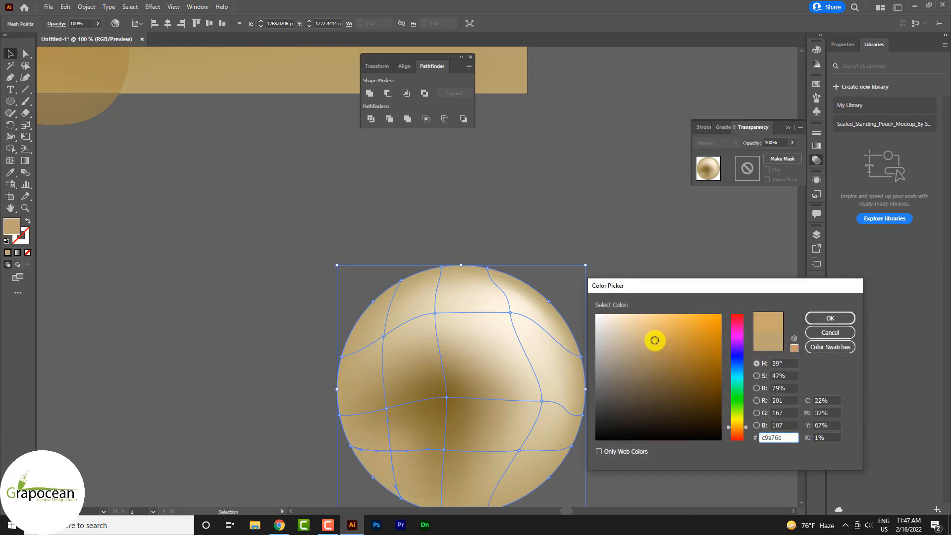
click(826, 317)
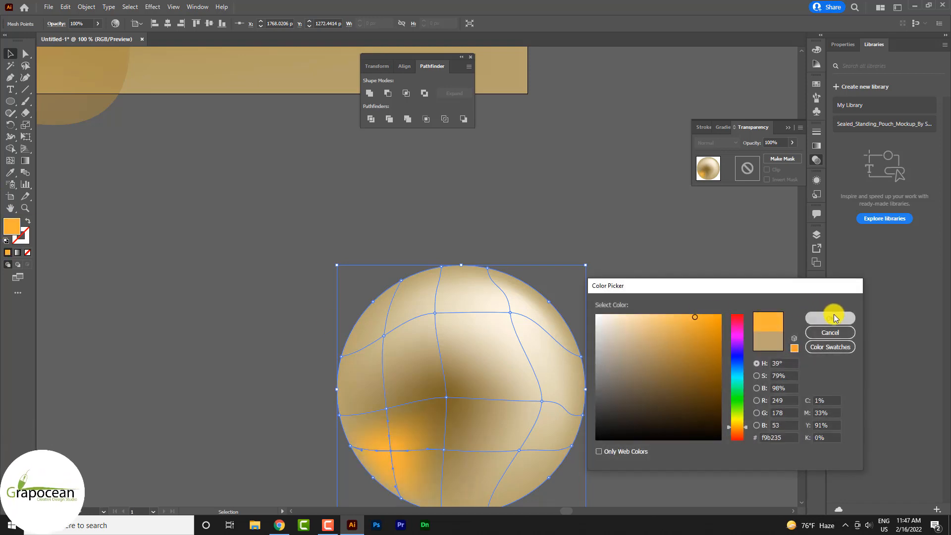
Recolor the mesh point near the sphere's lower left edge a muted orange-tan and deselect the sphere
double_click(13, 226)
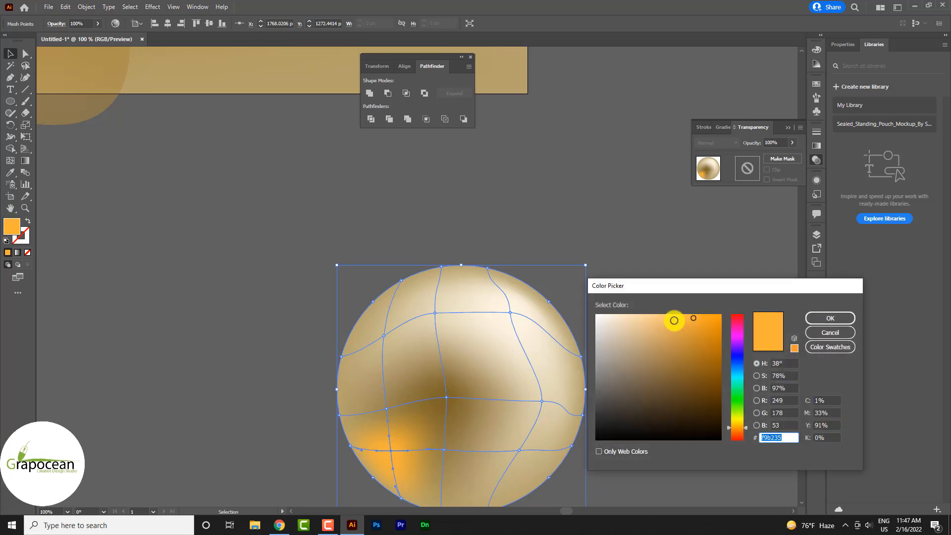
drag(673, 320, 660, 357)
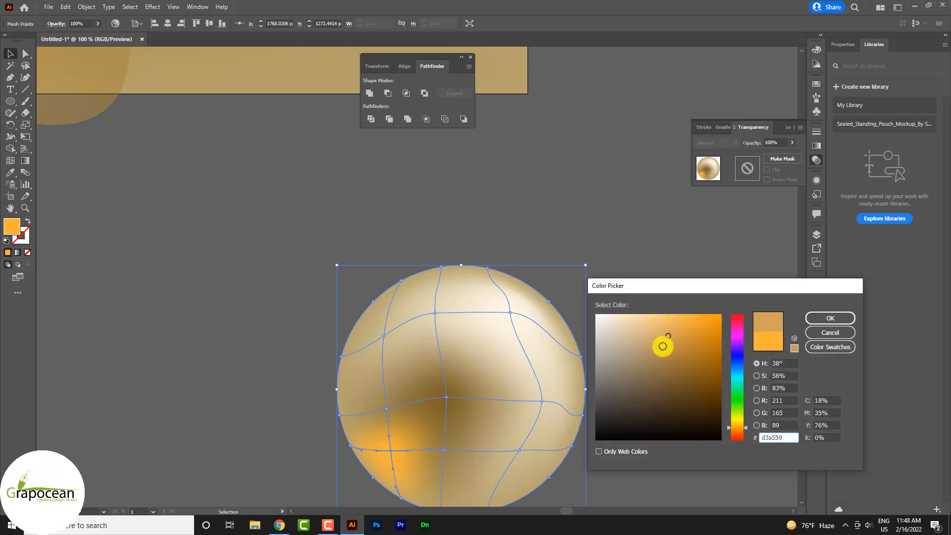
click(822, 318)
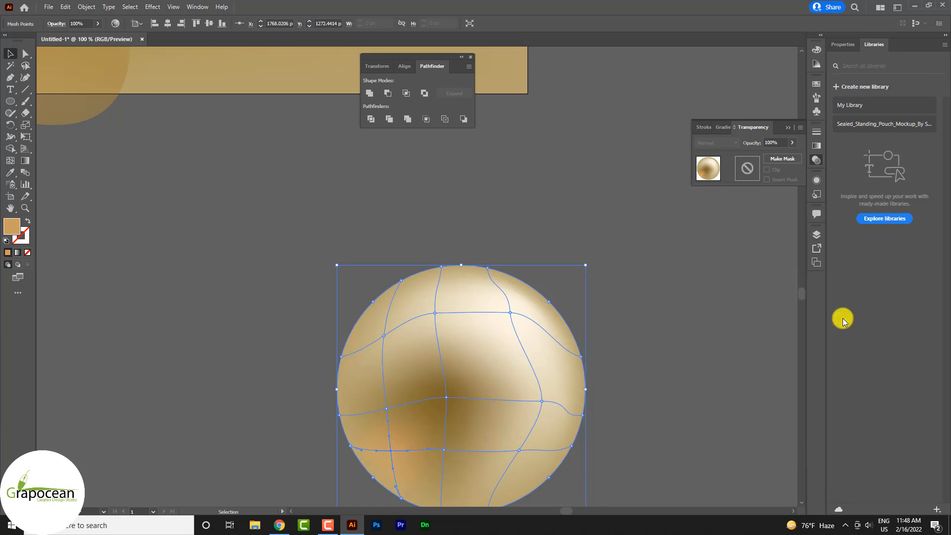
click(241, 350)
Move the sphere onto the left part of the banner and then to its upper right corner, overlapping the edge
scroll(606, 365, down, 5)
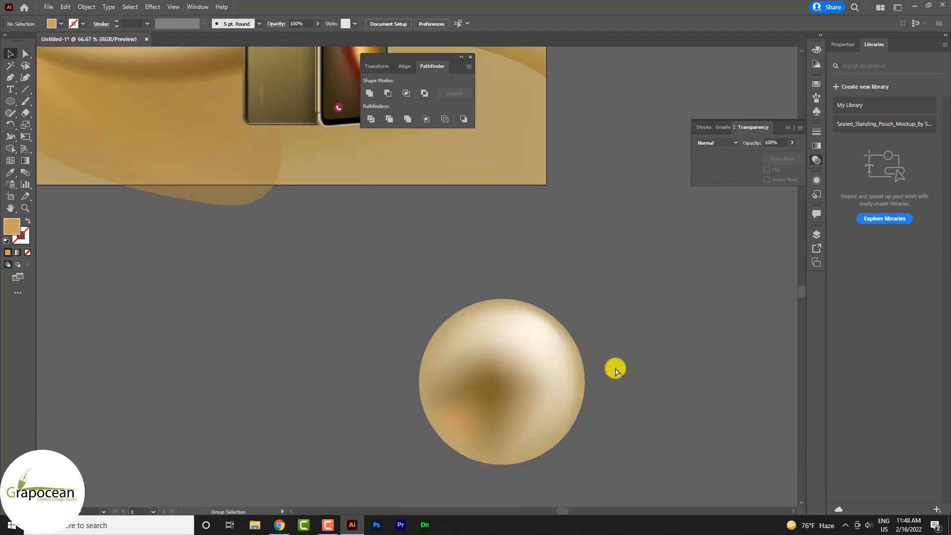
scroll(573, 448, up, 1)
drag(501, 378, 313, 226)
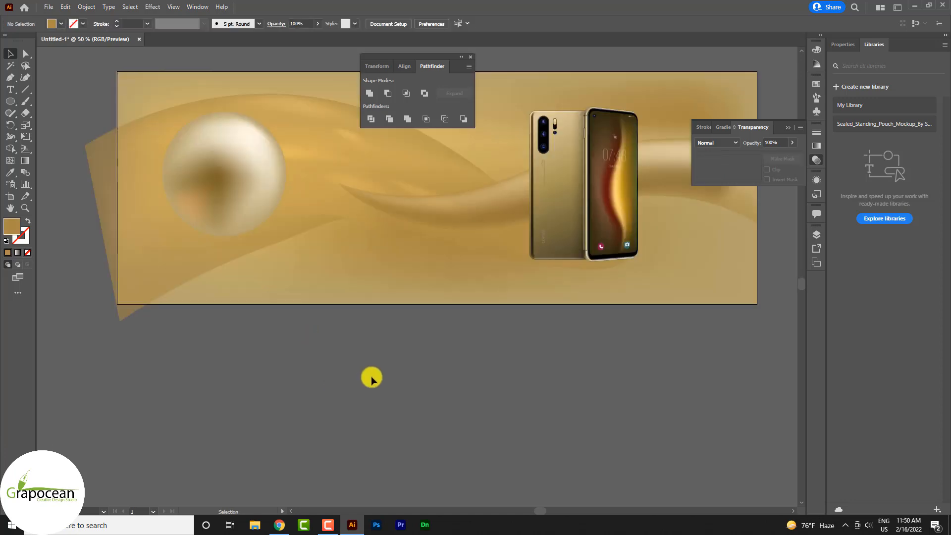
scroll(386, 381, down, 3)
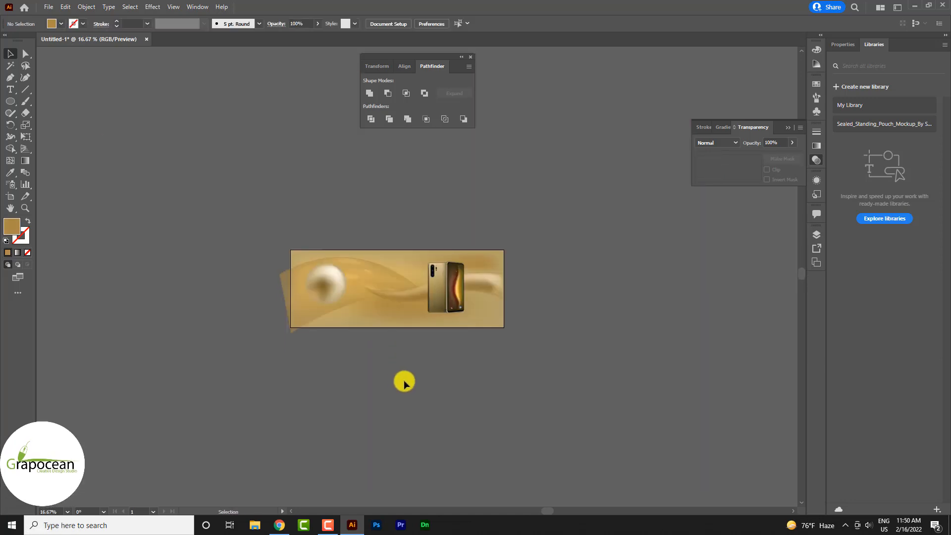
scroll(318, 319, up, 2)
mouse_move(318, 224)
mouse_down()
mouse_move(580, 272)
mouse_move(660, 193)
mouse_move(674, 308)
mouse_move(469, 196)
mouse_move(287, 161)
mouse_move(577, 135)
mouse_move(548, 141)
mouse_move(666, 139)
mouse_up()
Resize the large wave ribbon so that its left, upper and lower sides fit the banner's edges
click(365, 212)
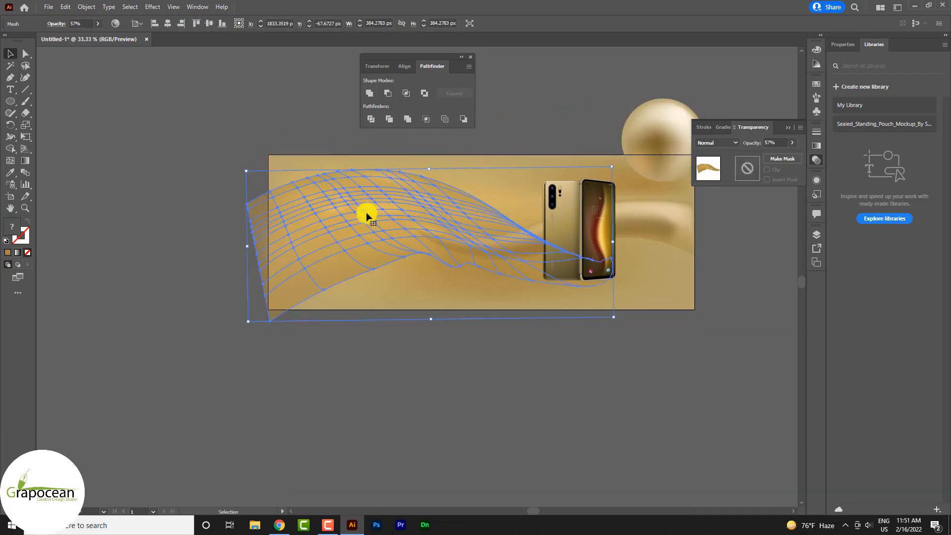
mouse_move(423, 159)
mouse_down()
mouse_move(429, 178)
mouse_move(427, 163)
mouse_up()
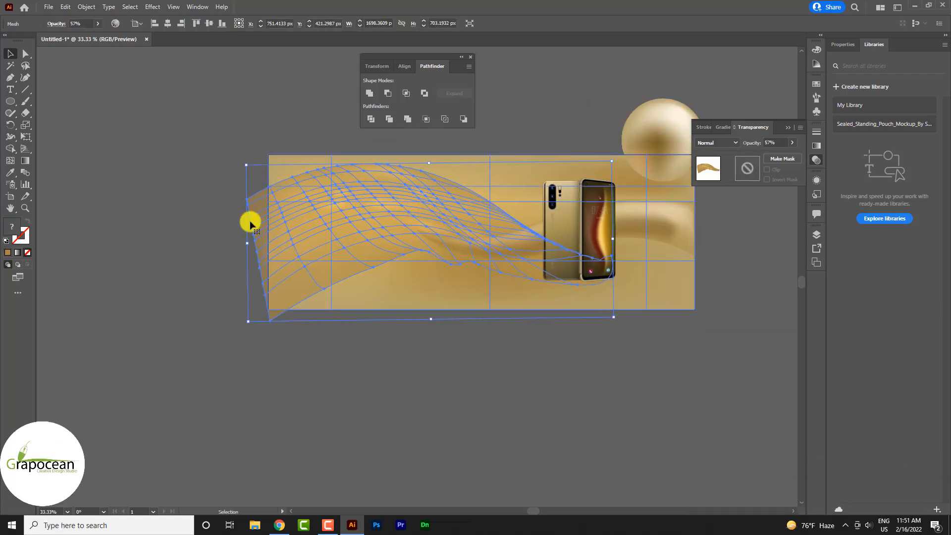
drag(246, 167, 266, 153)
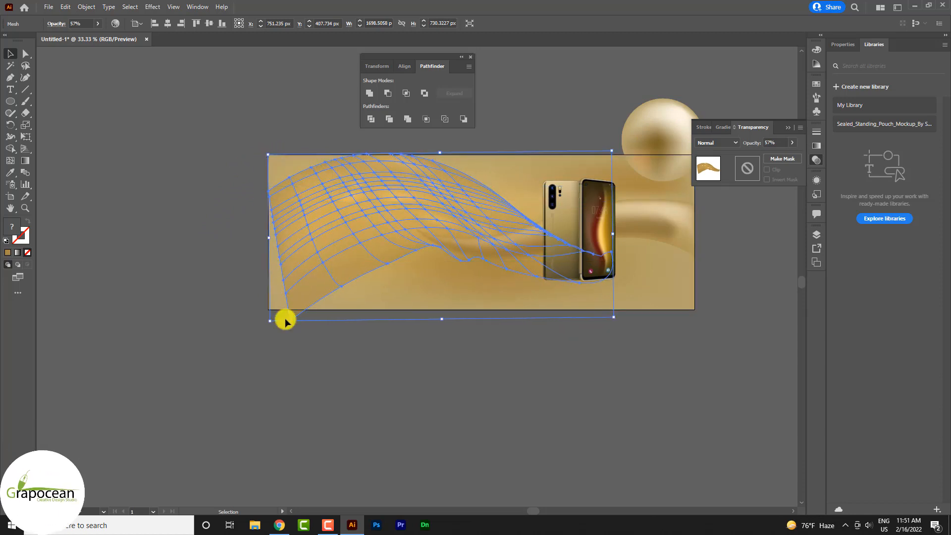
drag(439, 319, 438, 308)
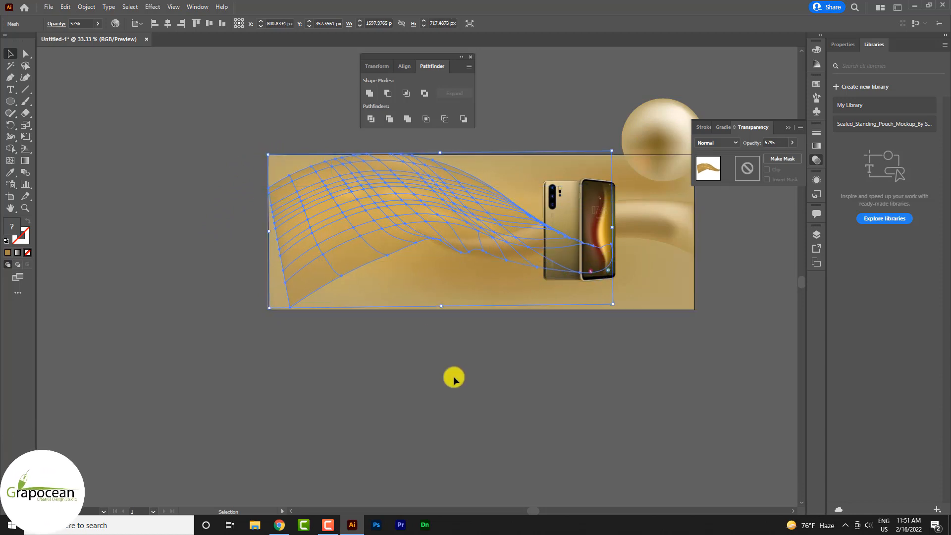
click(452, 378)
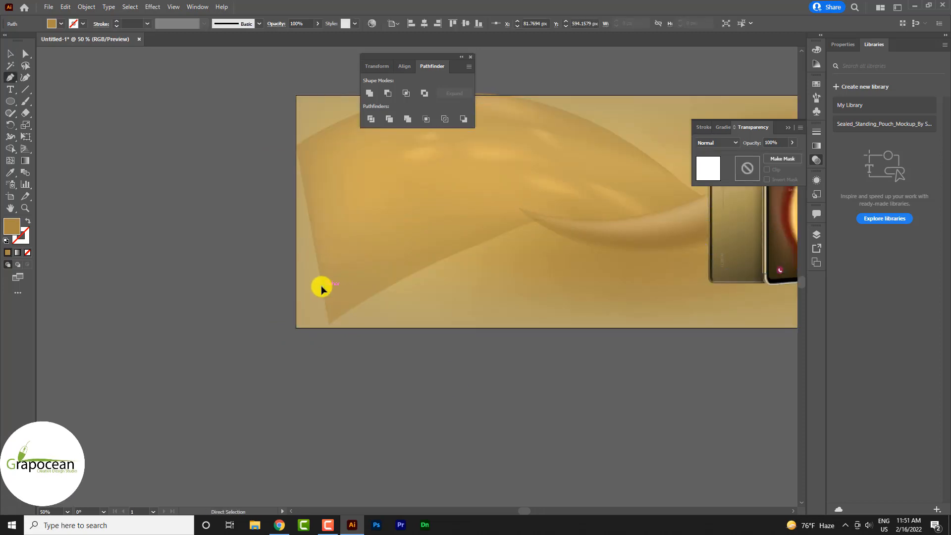
Move the mesh points along the ribbon's left end outward past the banner's left edge
click(330, 315)
drag(323, 288, 291, 290)
click(329, 325)
drag(328, 325, 291, 333)
drag(314, 270, 289, 184)
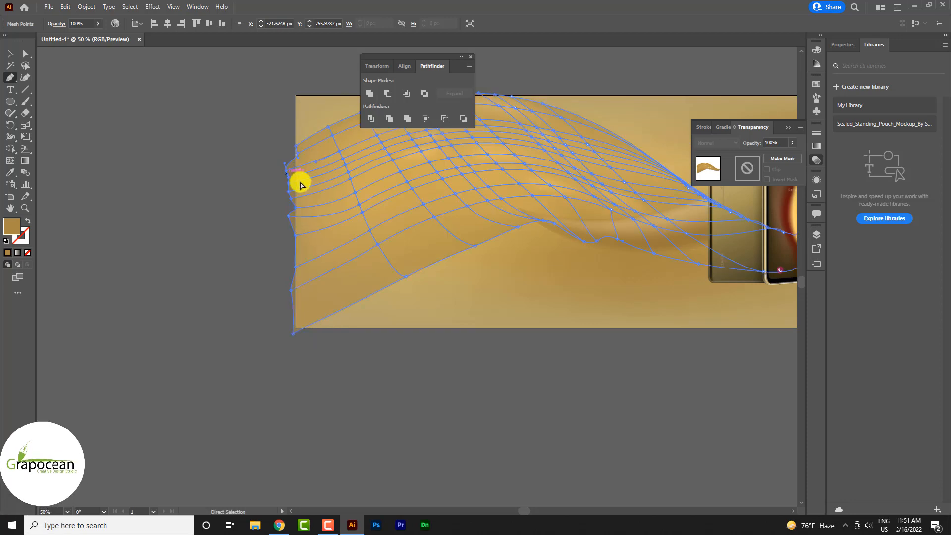
click(336, 384)
scroll(334, 381, down, 1)
scroll(375, 381, down, 1)
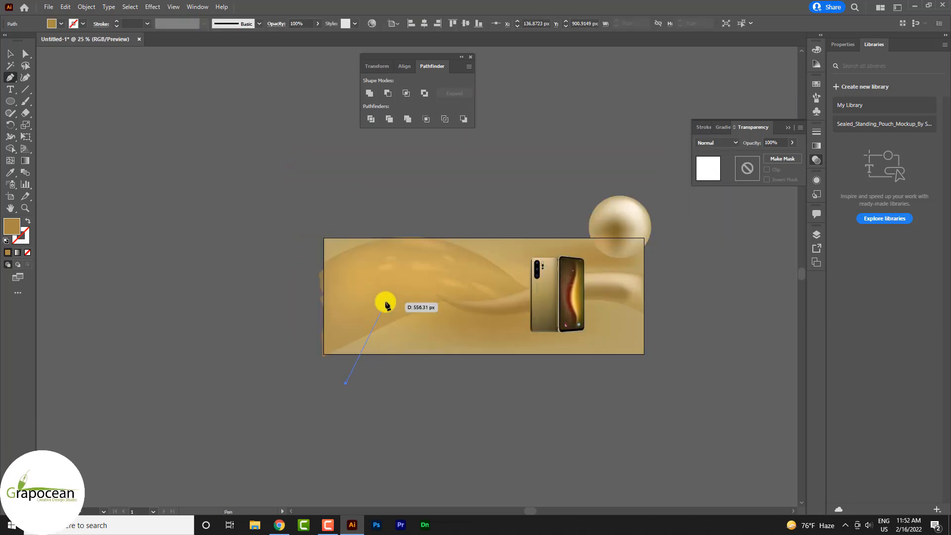
click(10, 53)
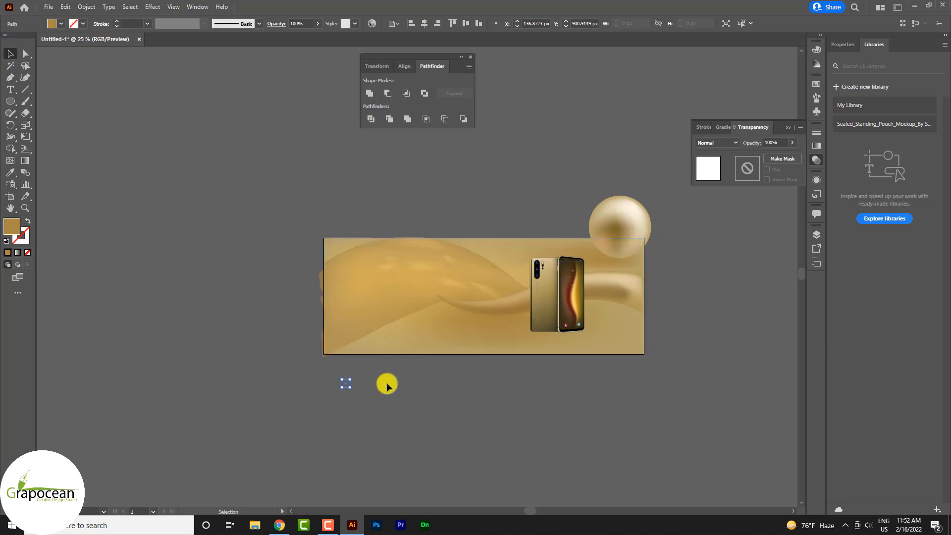
Reshape the ribbon's lower left edge into a wavy curve by adjusting its mesh points and handles
scroll(360, 341, up, 2)
key(a)
click(362, 340)
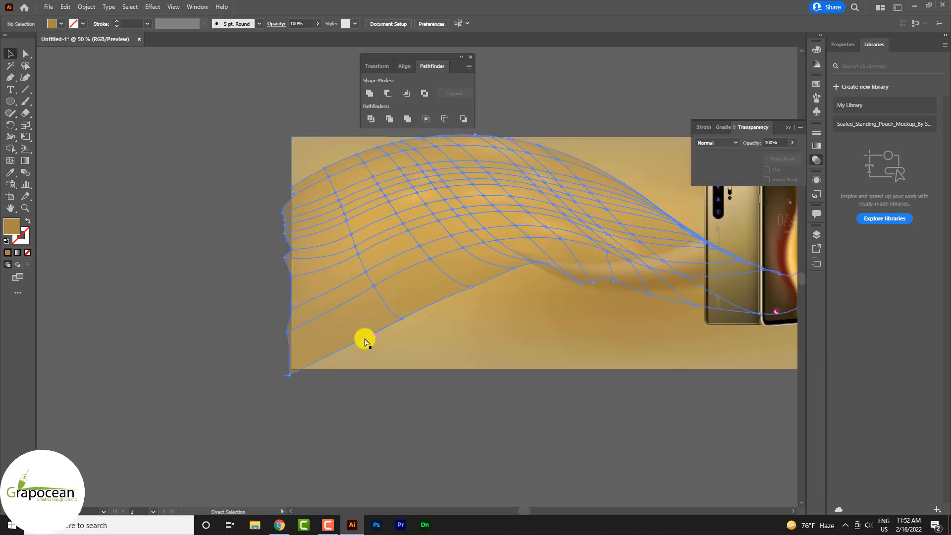
key(v)
click(395, 310)
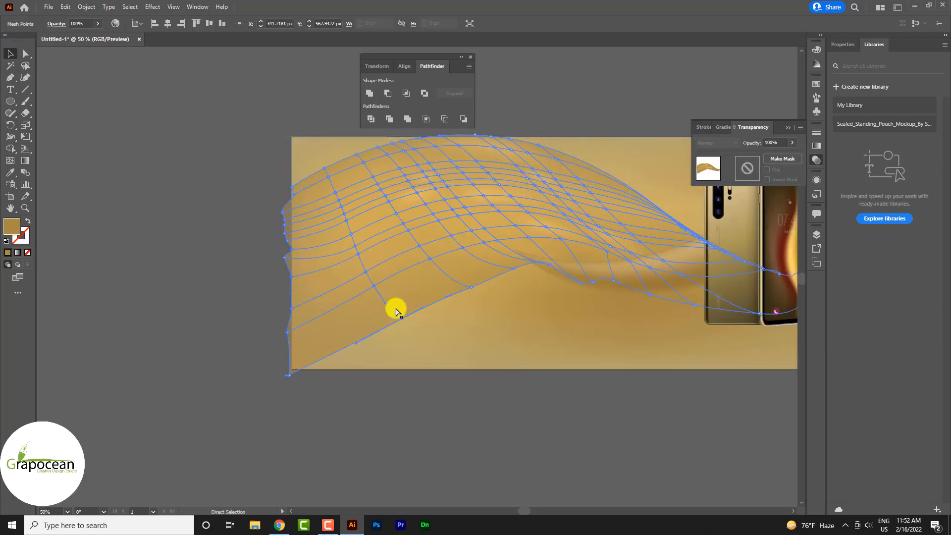
mouse_move(418, 279)
mouse_down()
mouse_move(435, 263)
mouse_move(425, 268)
mouse_up()
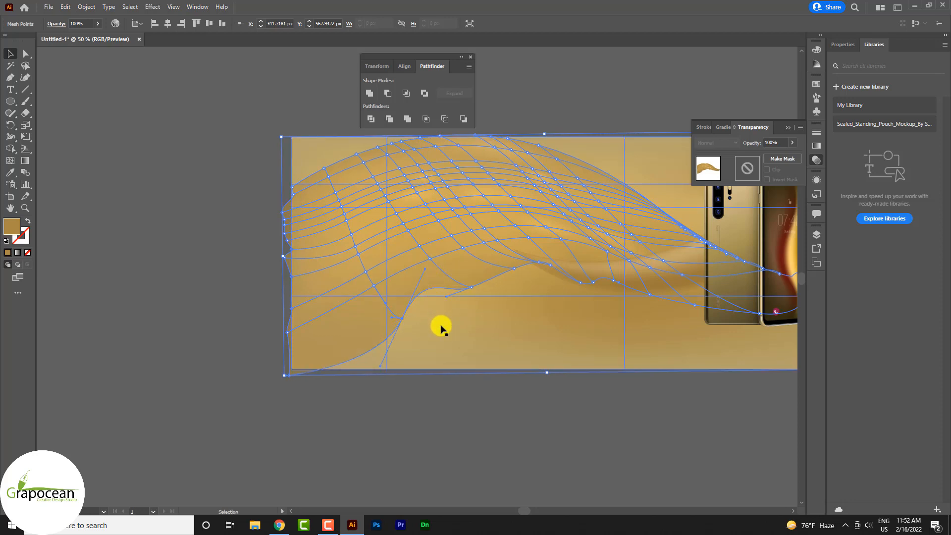
click(514, 270)
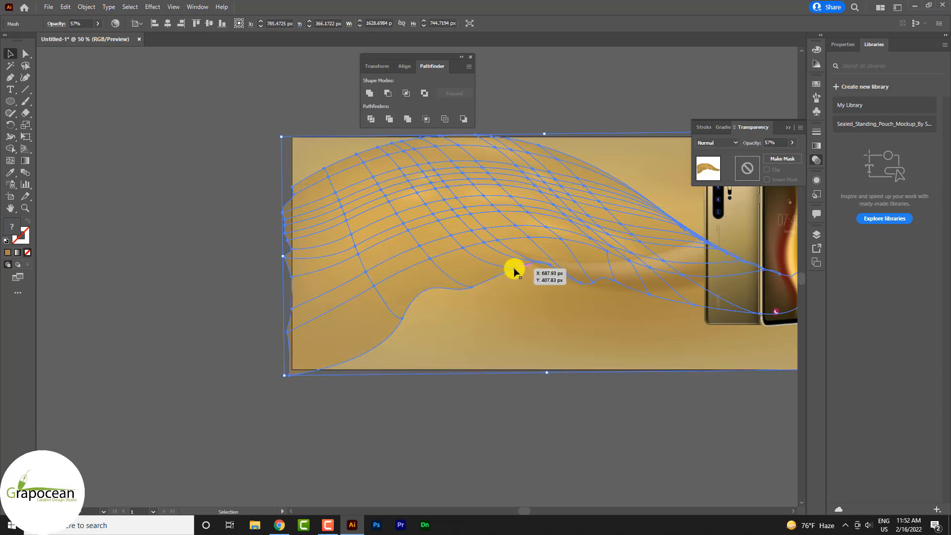
click(514, 271)
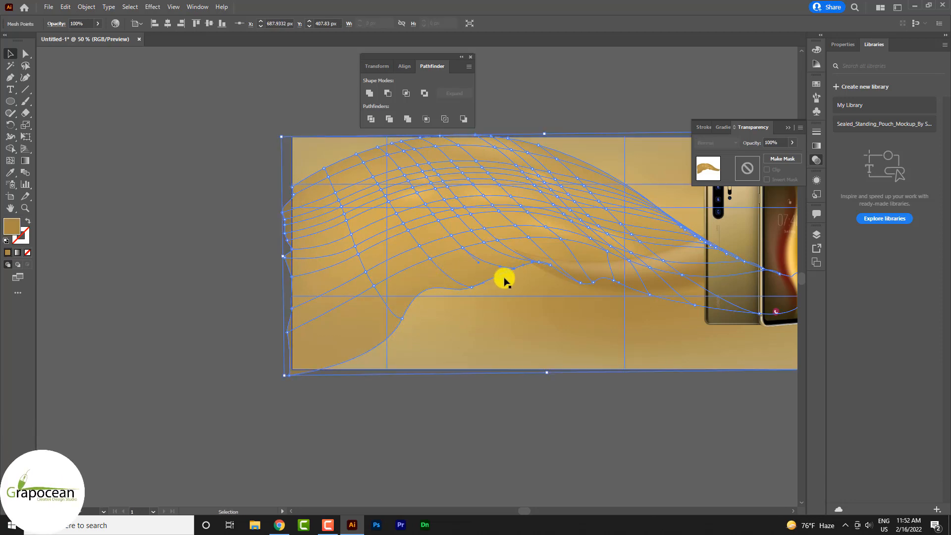
key(ctrl+minus)
click(631, 471)
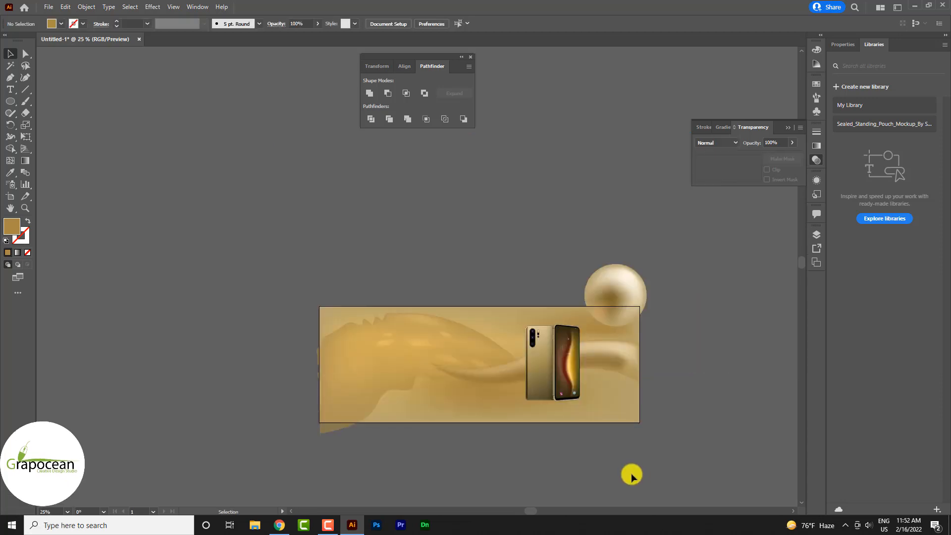
Move the sphere onto the wave ribbon, scale it down, and place a smaller copy higher up toward the phone
drag(631, 311, 431, 370)
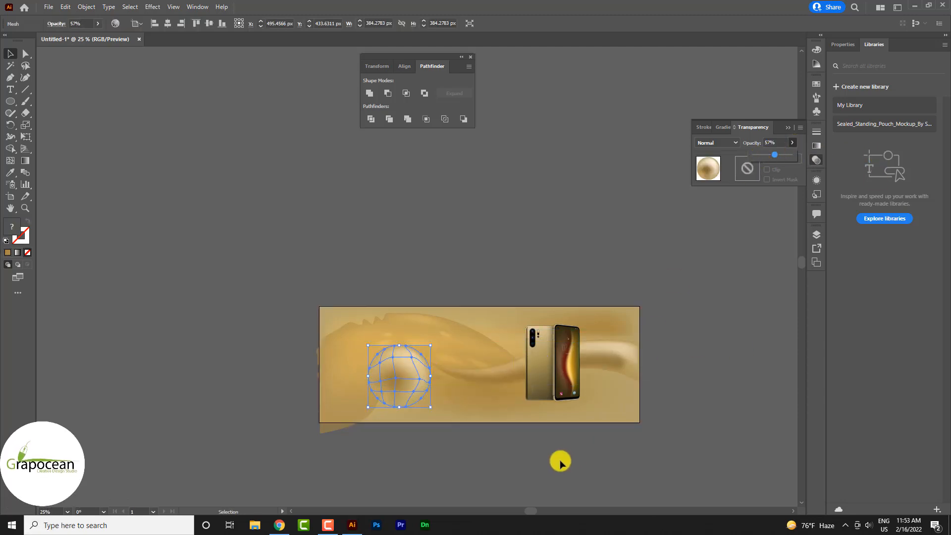
click(522, 461)
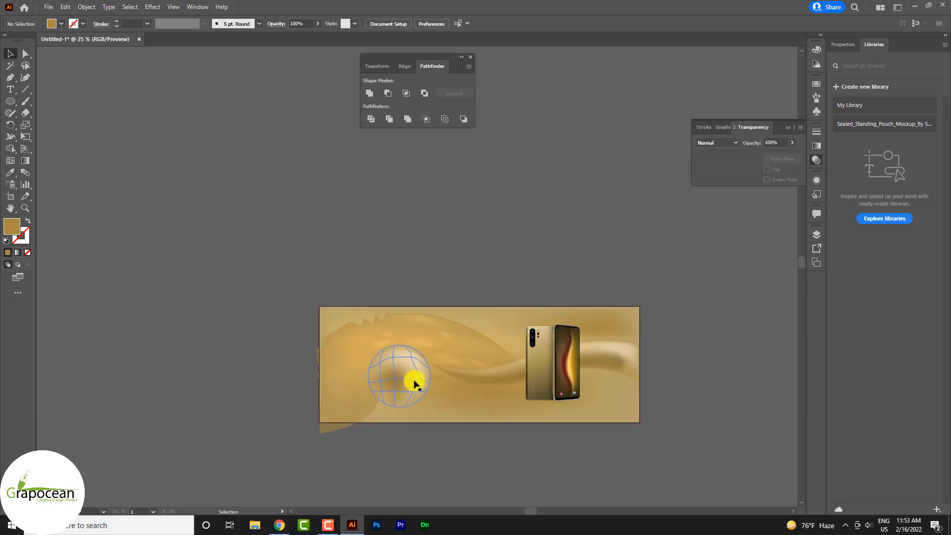
drag(414, 382, 509, 362)
drag(385, 364, 367, 373)
click(401, 463)
click(361, 370)
click(421, 447)
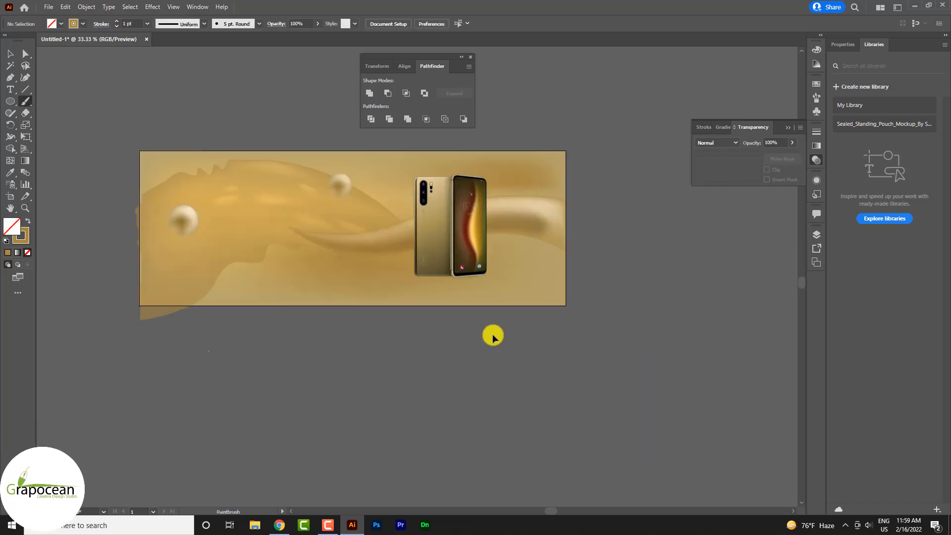
Draw a circle about 264 px wide beyond the banner's upper left corner and remove its stroke
alt+scroll(490, 335, up, 1)
alt+scroll(552, 347, down, 2)
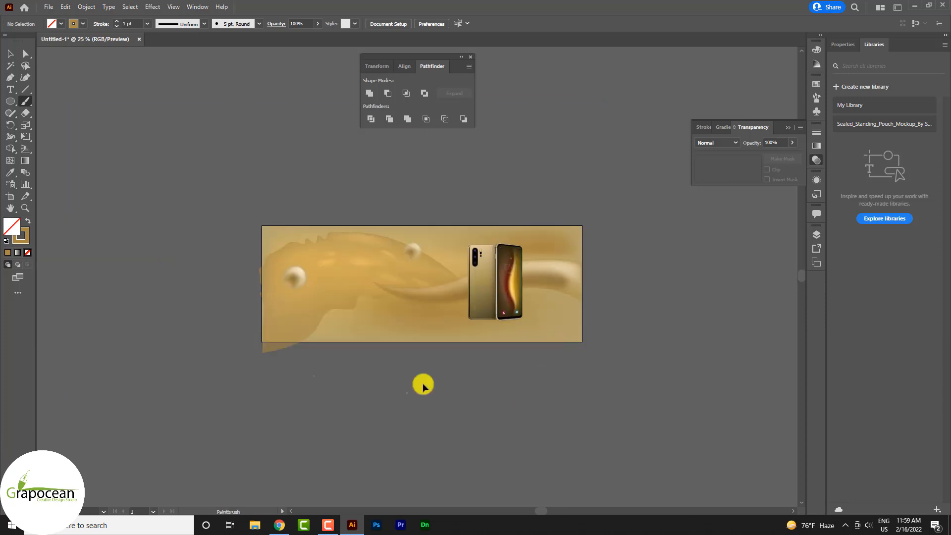
alt+scroll(422, 386, up, 1)
click(9, 104)
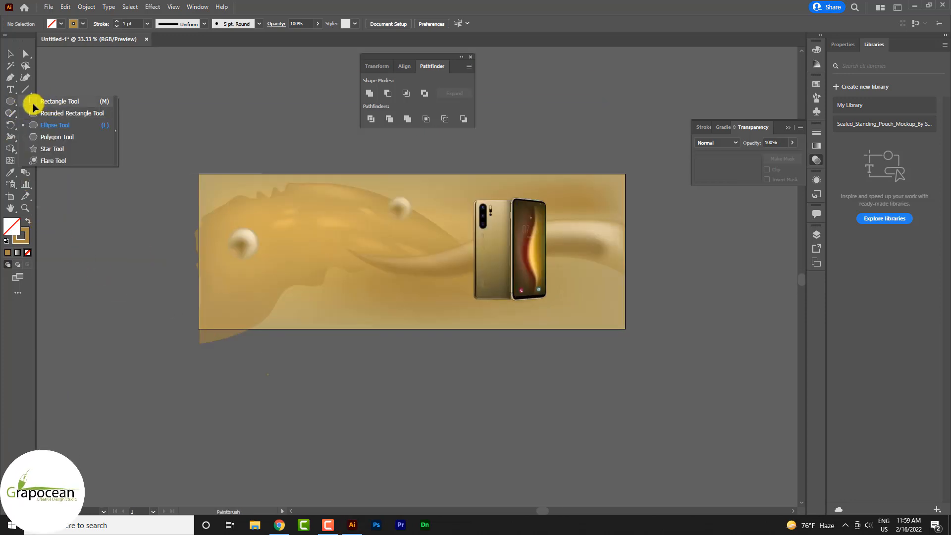
click(9, 105)
drag(9, 106, 43, 123)
drag(158, 148, 159, 149)
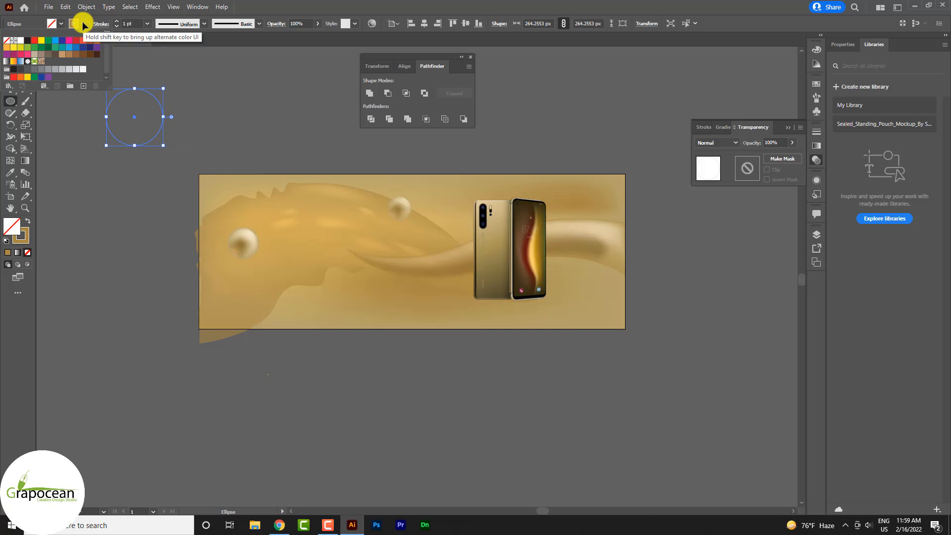
click(7, 40)
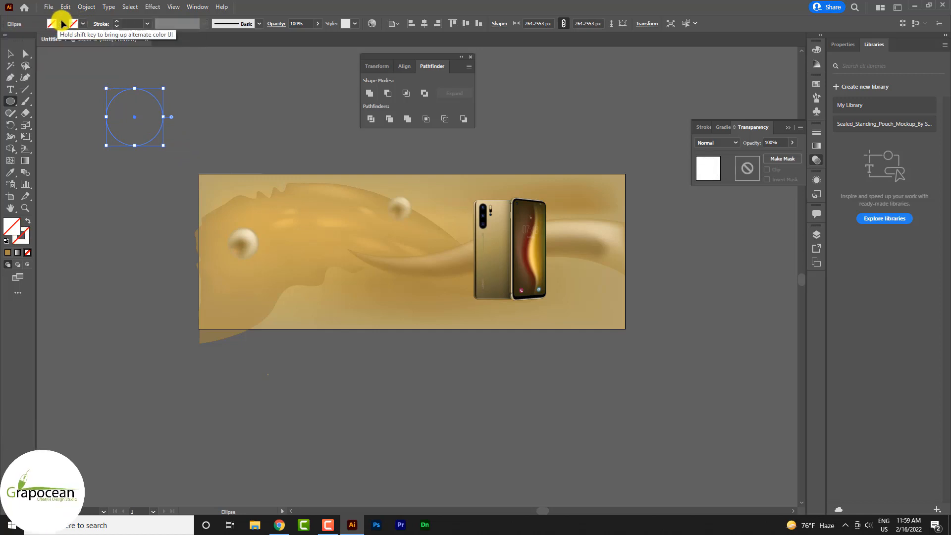
Fill the new circle with the golden tan color b5a36d
click(61, 23)
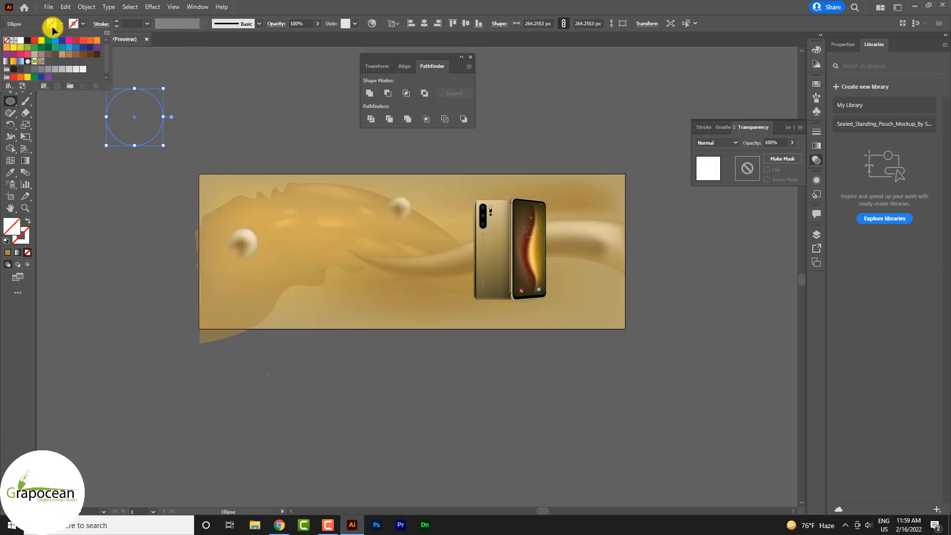
double_click(10, 225)
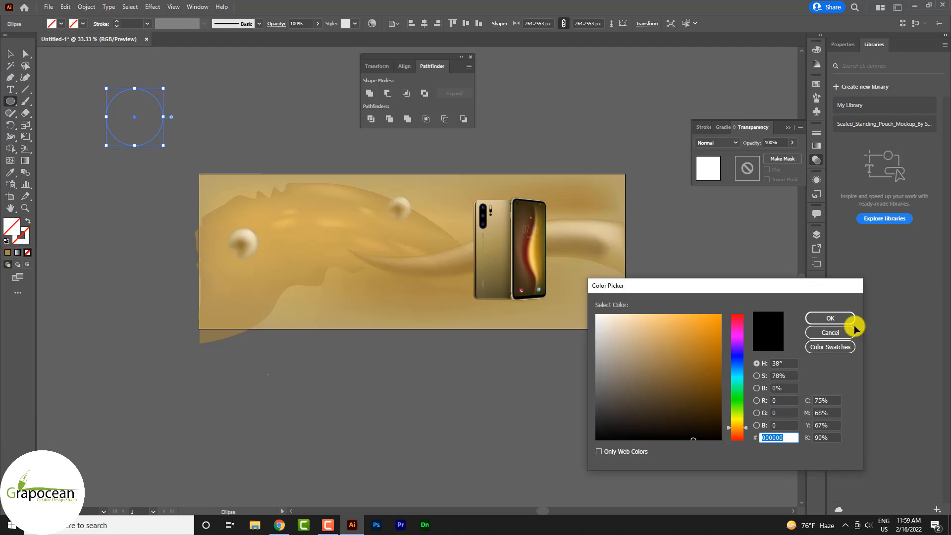
text(b5a36d)
click(830, 317)
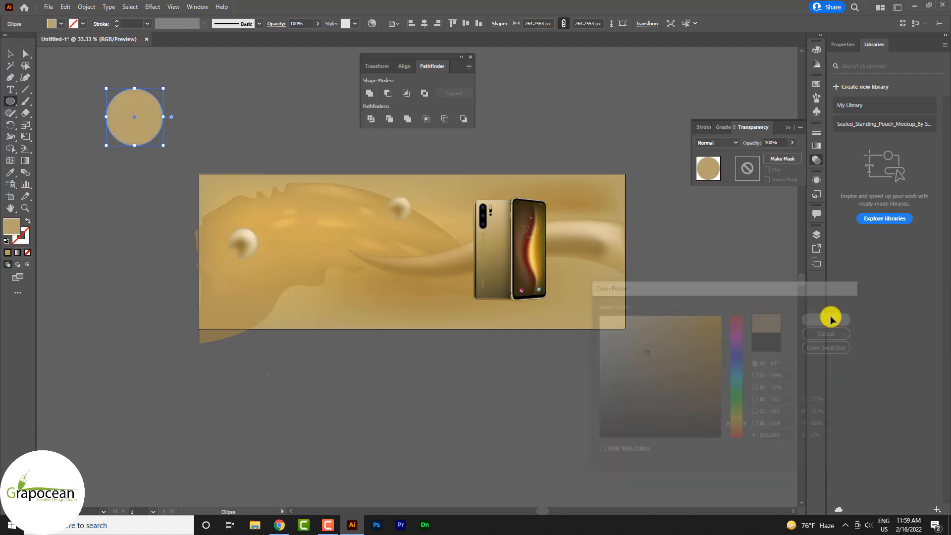
Apply the 3D Extrude & Bevel effect to the golden tan circle
click(12, 51)
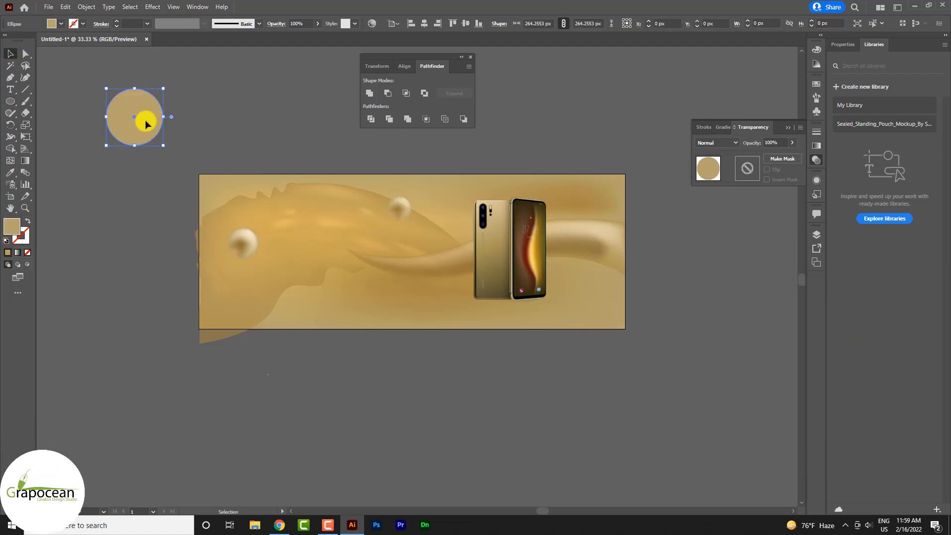
click(153, 7)
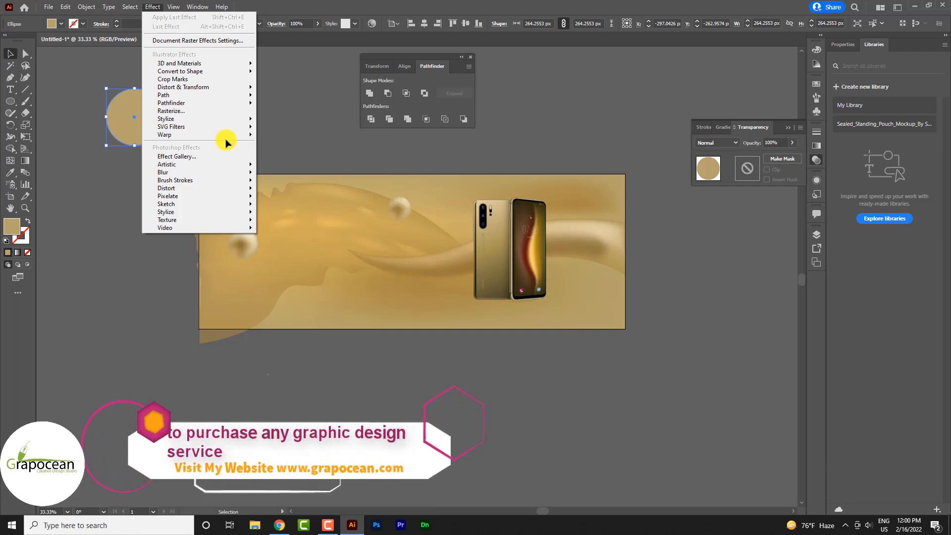
mouse_move(197, 130)
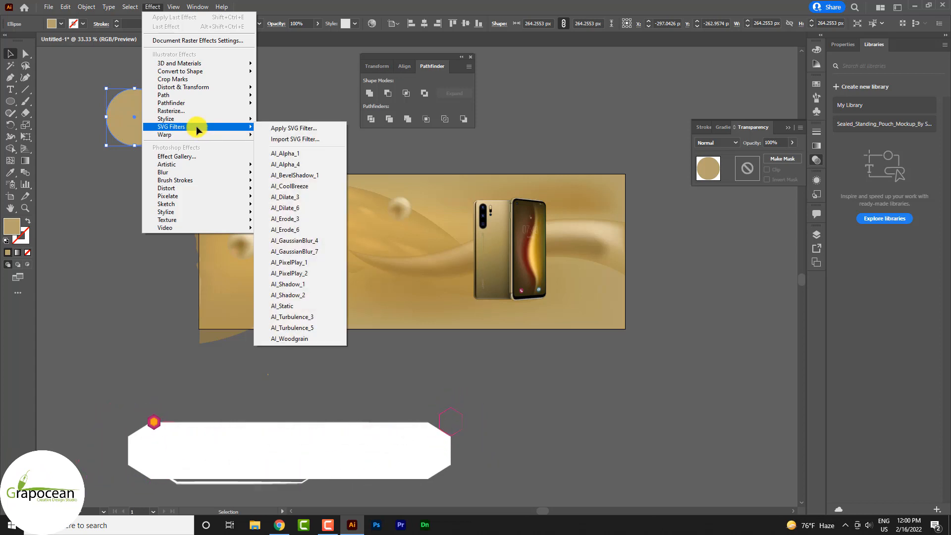
mouse_move(240, 64)
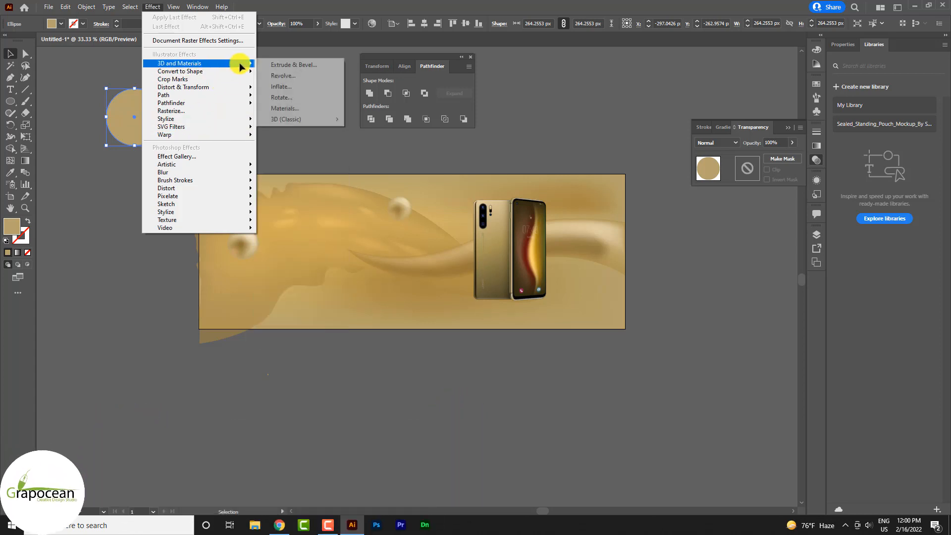
click(294, 64)
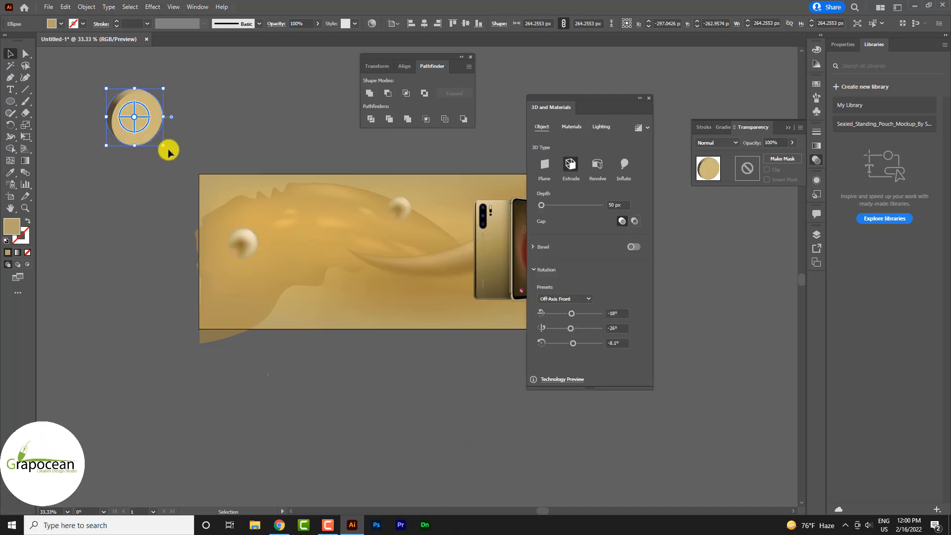
Rotate the extruded circle, set its depth to about 83 px and tilt it to -105° around the X axis
drag(168, 147, 173, 99)
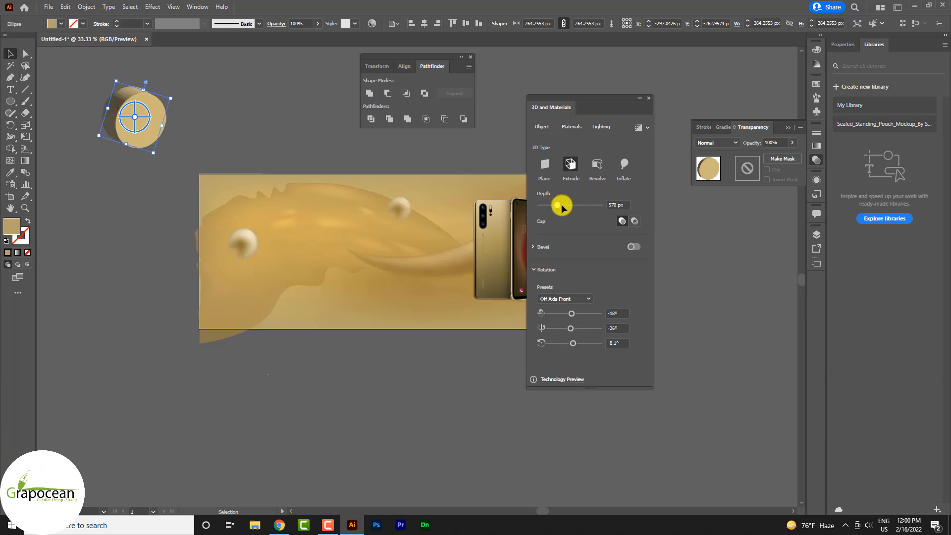
drag(562, 208, 545, 205)
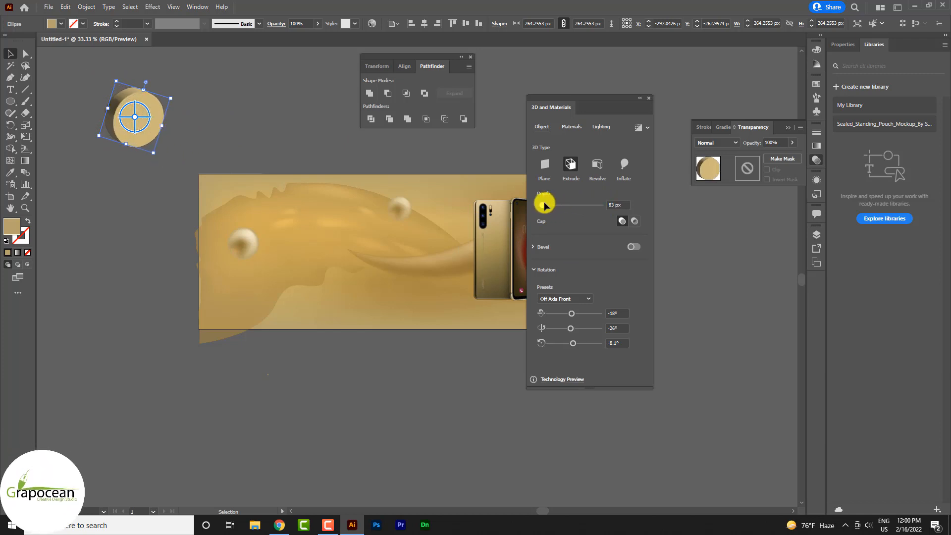
mouse_move(572, 313)
mouse_down()
mouse_move(590, 312)
mouse_move(558, 310)
mouse_up()
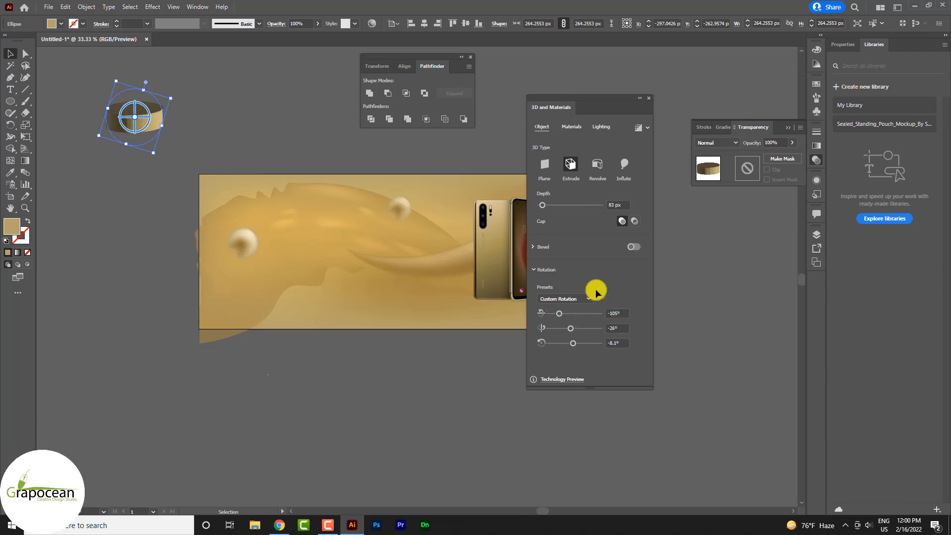
Apply the Gold Natural material to the extruded disc and close the 3D settings
click(571, 127)
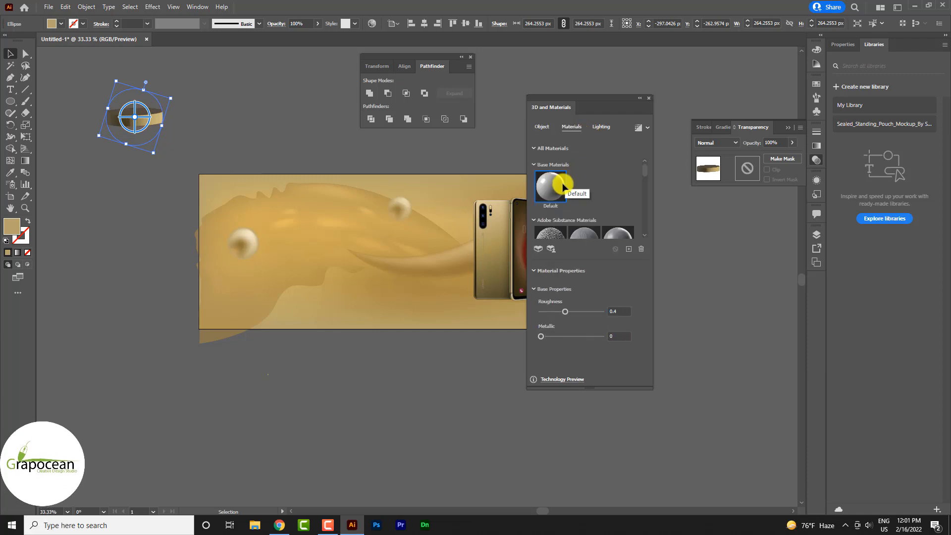
scroll(561, 186, down, 1)
scroll(561, 186, down, 5)
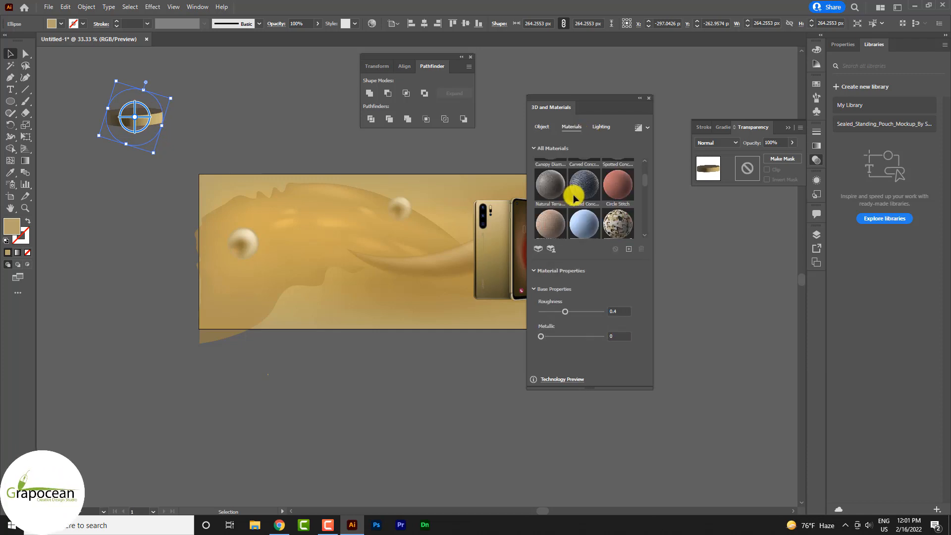
click(554, 203)
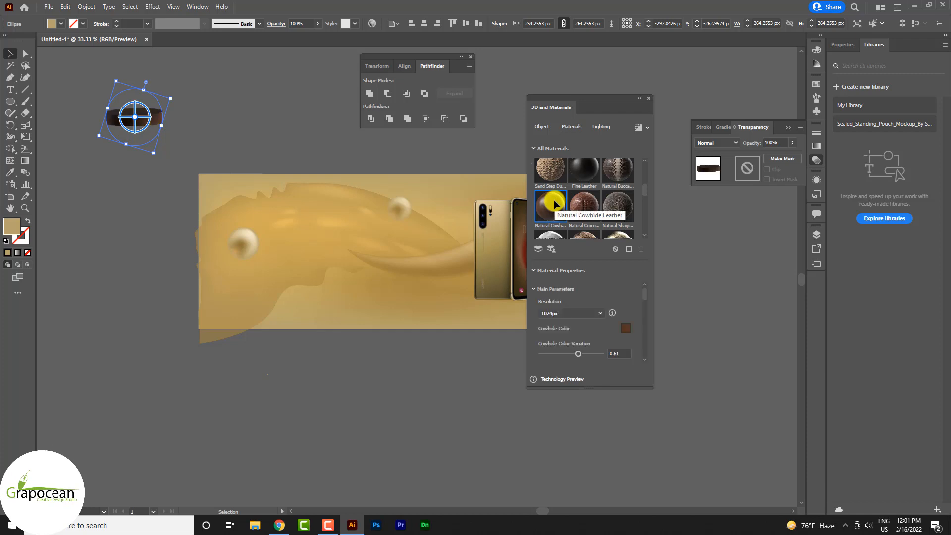
scroll(556, 198, down, 3)
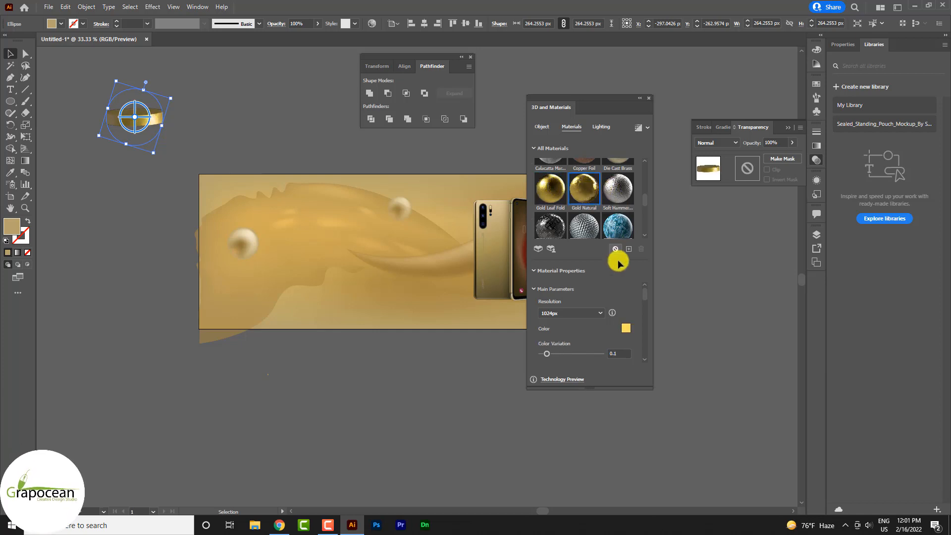
click(599, 128)
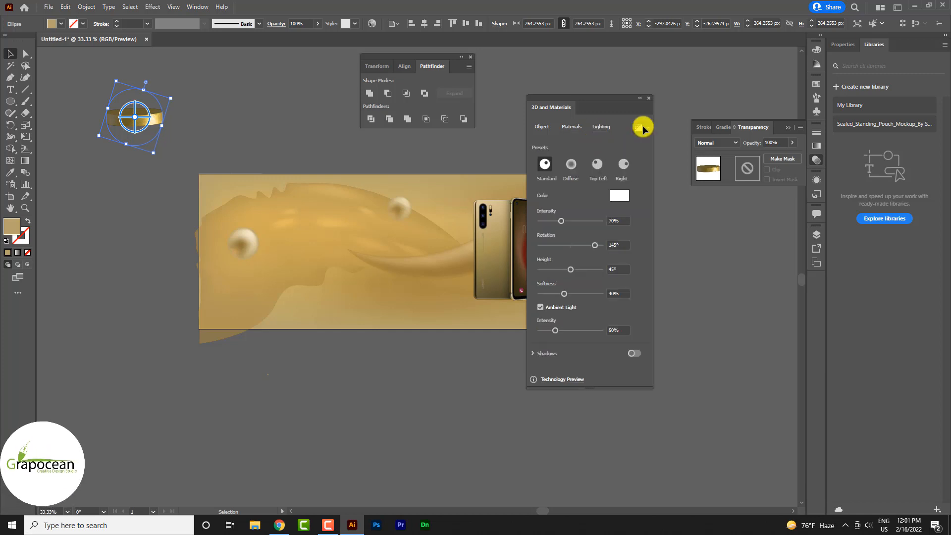
click(648, 98)
Place the gold disc beneath the phone as a podium about 454 px wide, centred with the phone and behind it
drag(144, 119, 542, 319)
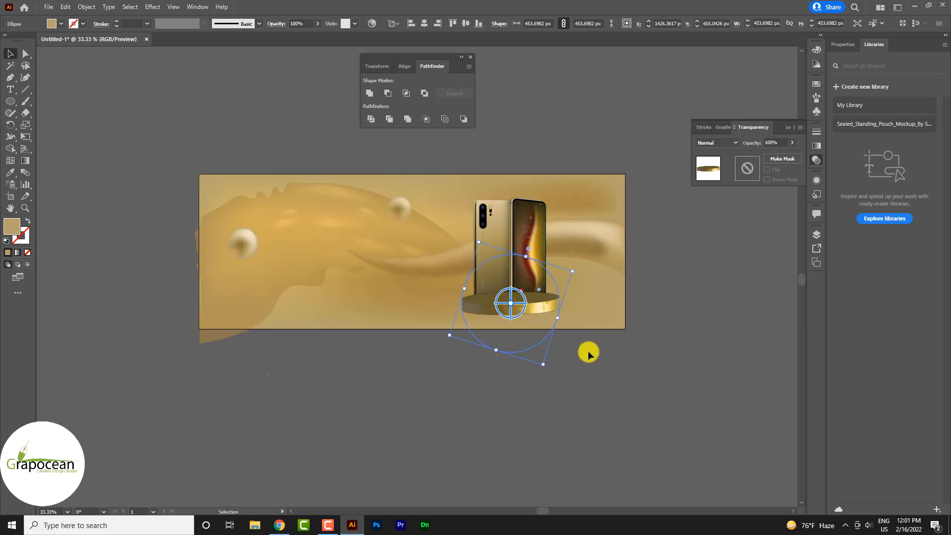
click(613, 378)
click(526, 307)
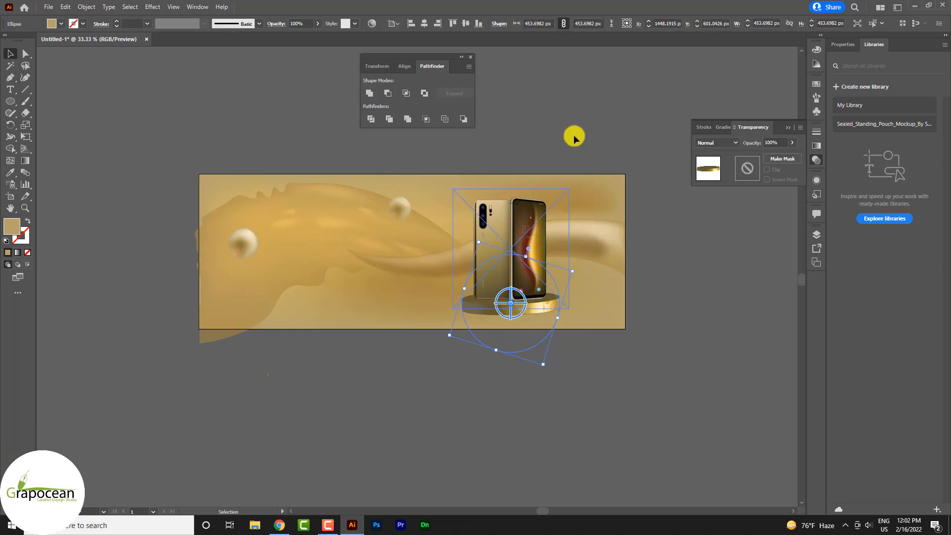
click(662, 417)
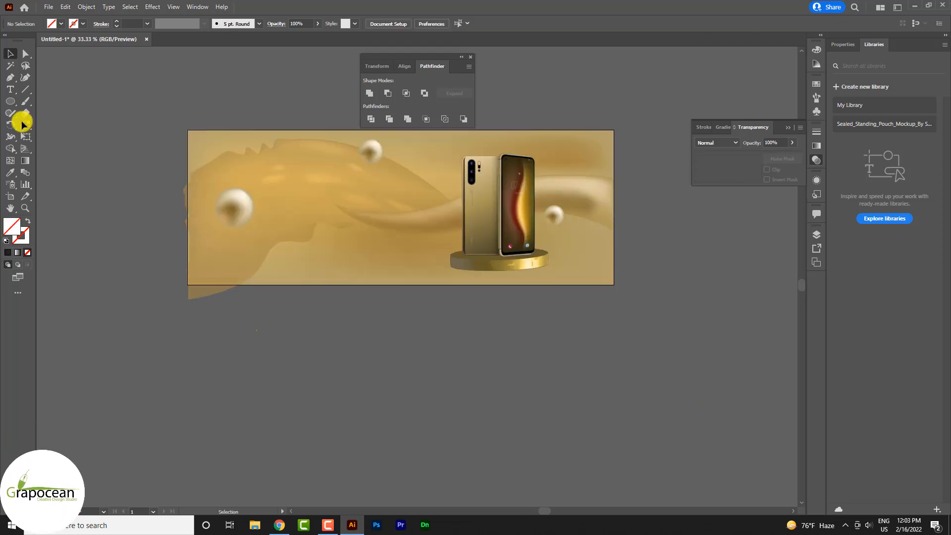
Draw a circle about 362 px wide below the banner and fill it with black
click(10, 101)
click(50, 125)
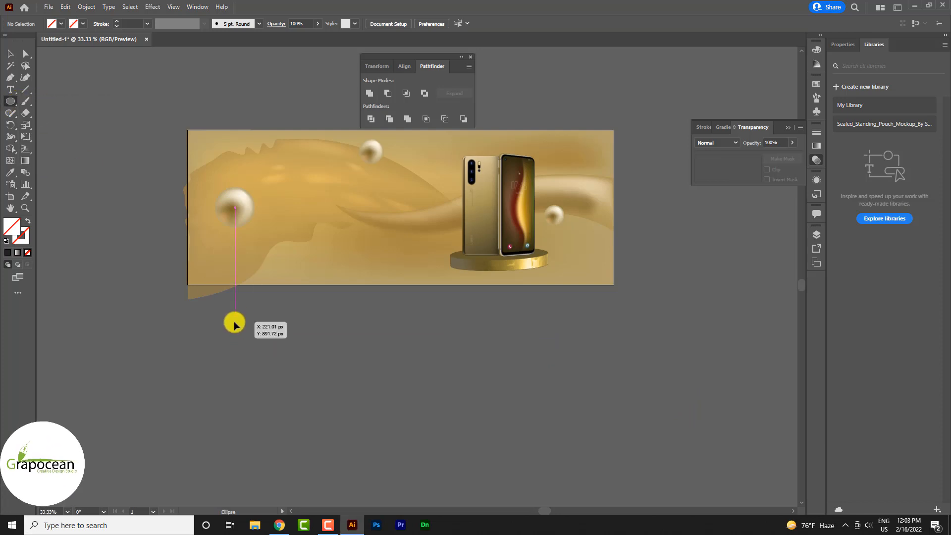
drag(234, 322, 313, 400)
click(61, 24)
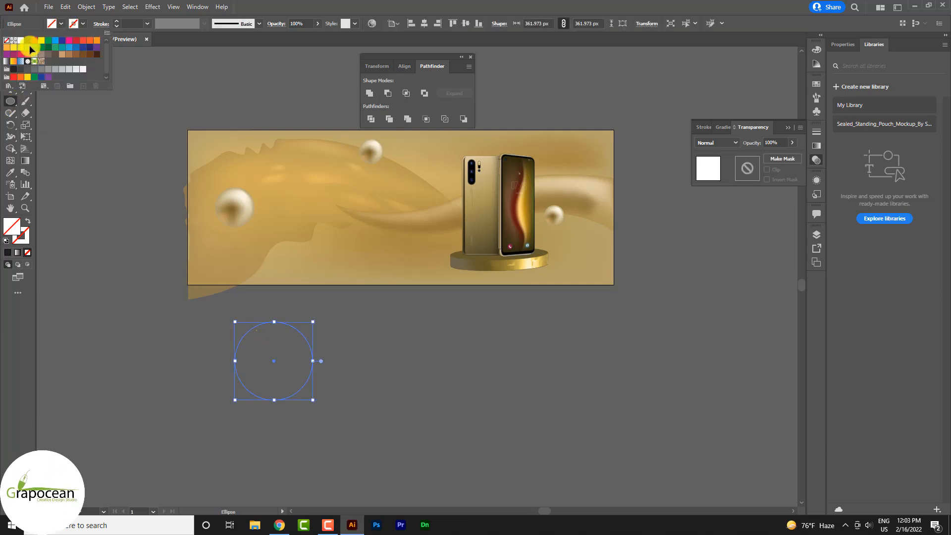
click(28, 38)
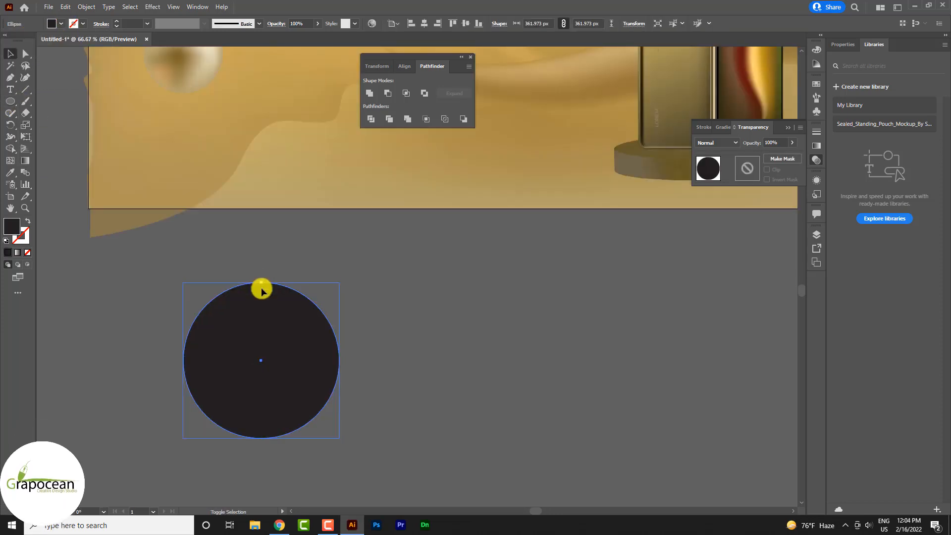
Flatten the black circle vertically into an ellipse about 84 px high
drag(261, 287, 267, 383)
key(ctrl+z)
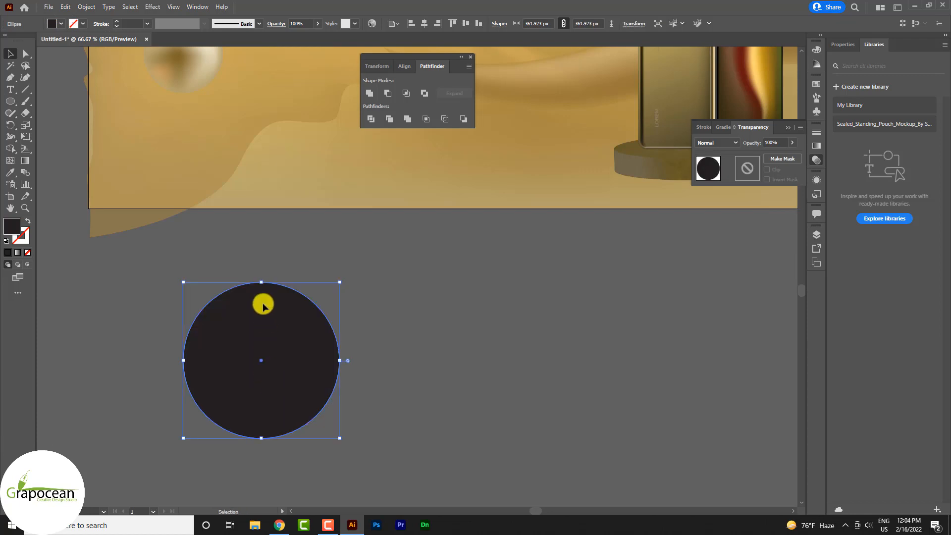
drag(264, 282, 261, 342)
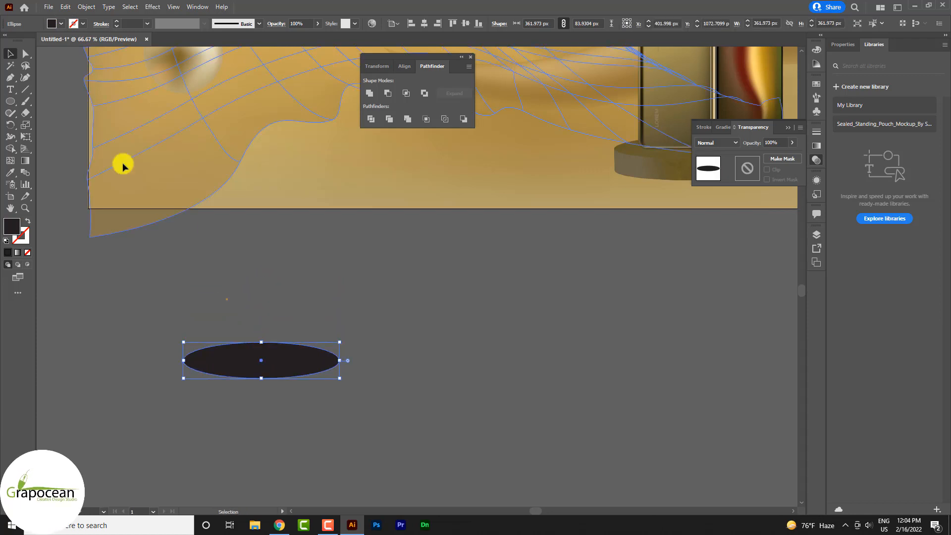
Apply a Gaussian Blur effect to the black ellipse to make a soft shadow
click(153, 8)
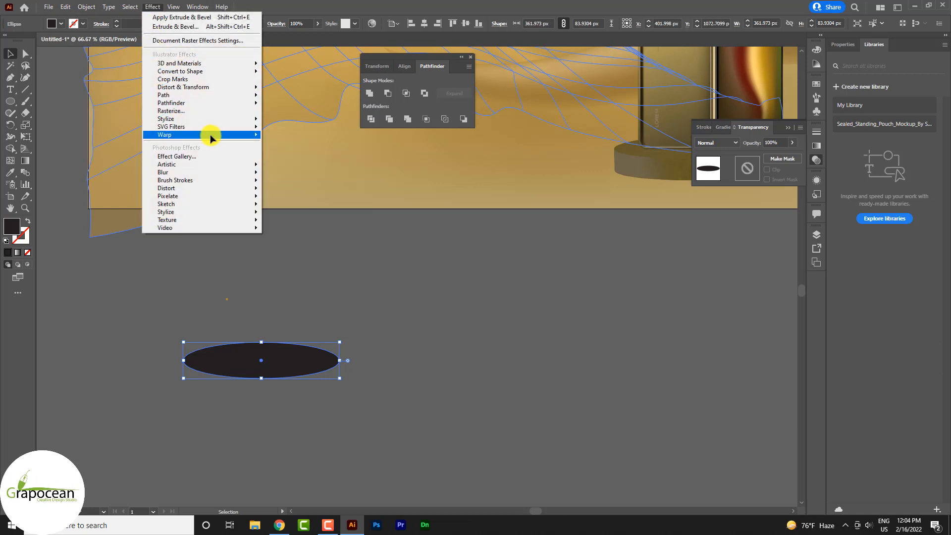
mouse_move(227, 172)
click(286, 175)
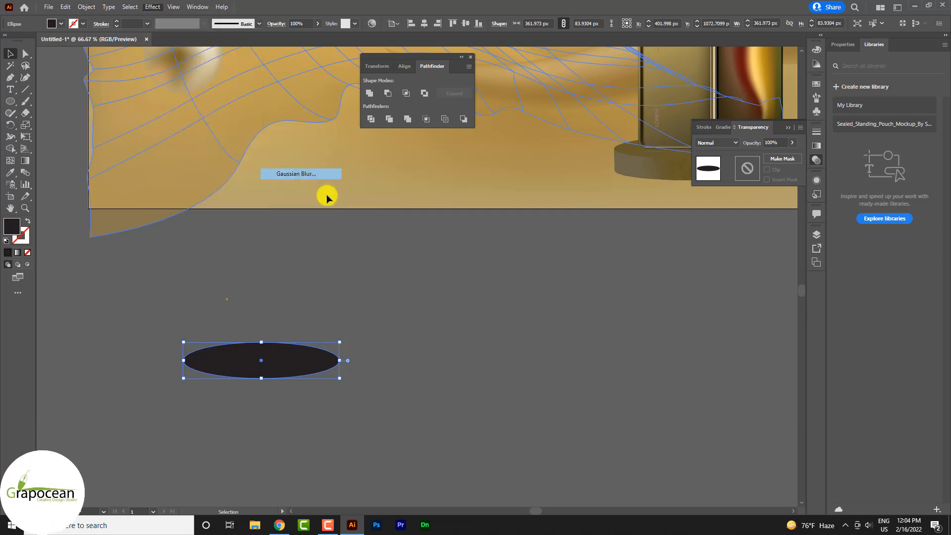
click(477, 274)
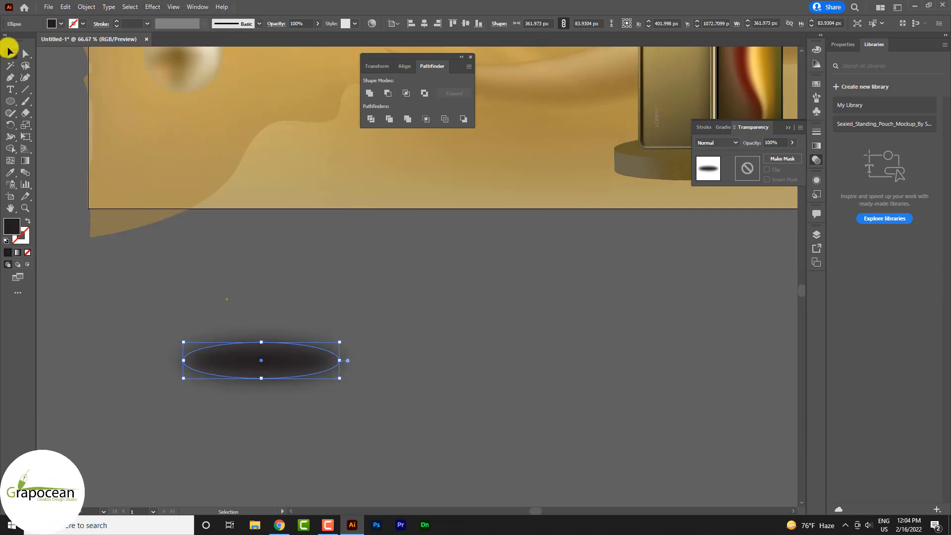
click(368, 261)
Move the blurred shadow to the base of the large sphere and scale it down to about 153 px wide
scroll(359, 283, down, 2)
scroll(367, 280, down, 2)
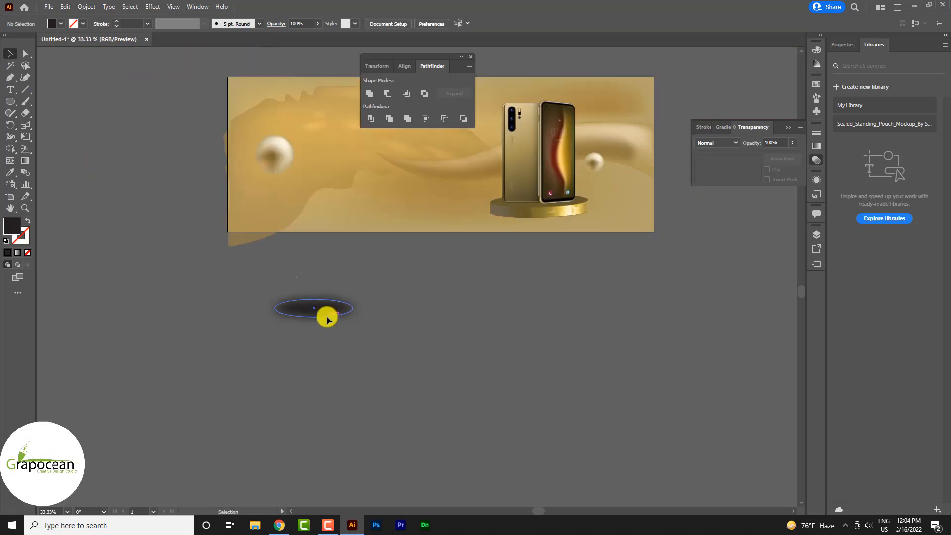
drag(326, 316, 282, 180)
scroll(283, 180, up, 5)
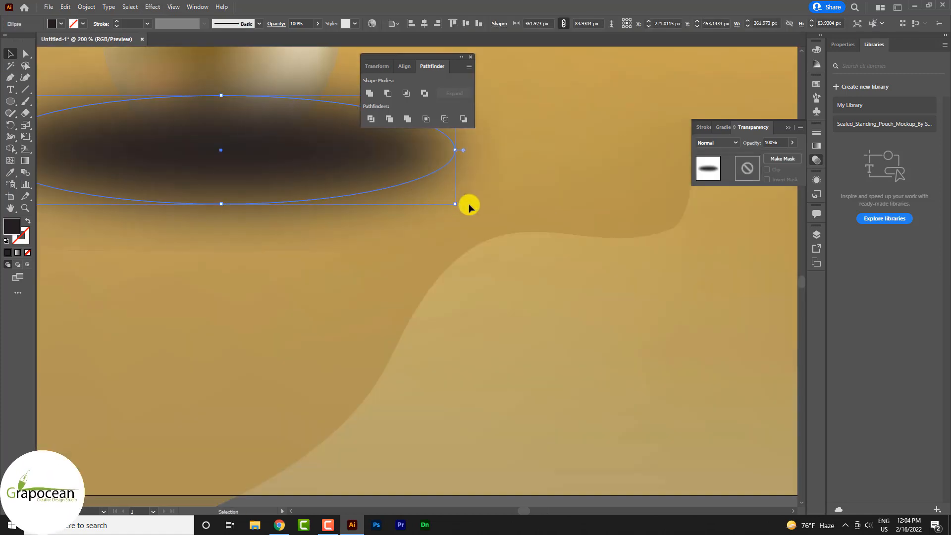
drag(456, 204, 319, 173)
scroll(367, 240, down, 3)
click(418, 411)
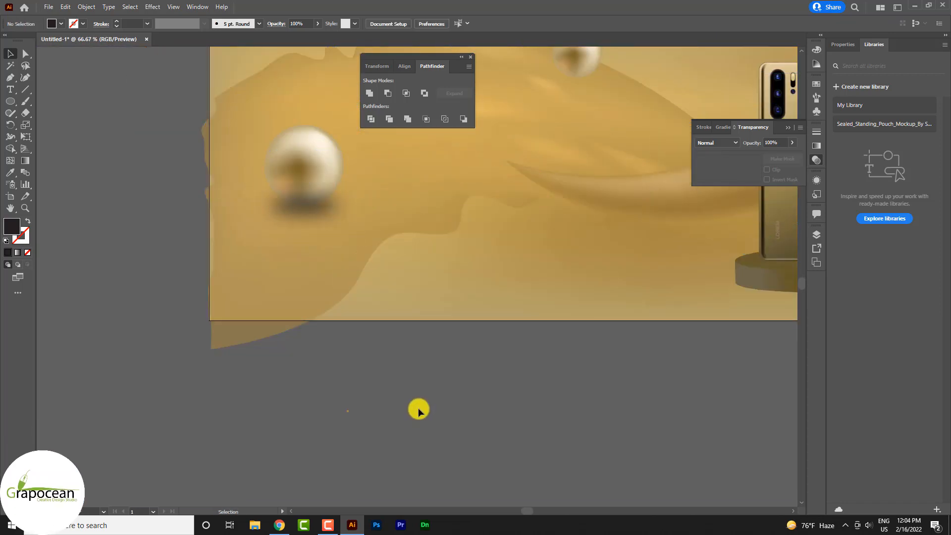
Send the blurred shadow behind the large sphere
click(323, 208)
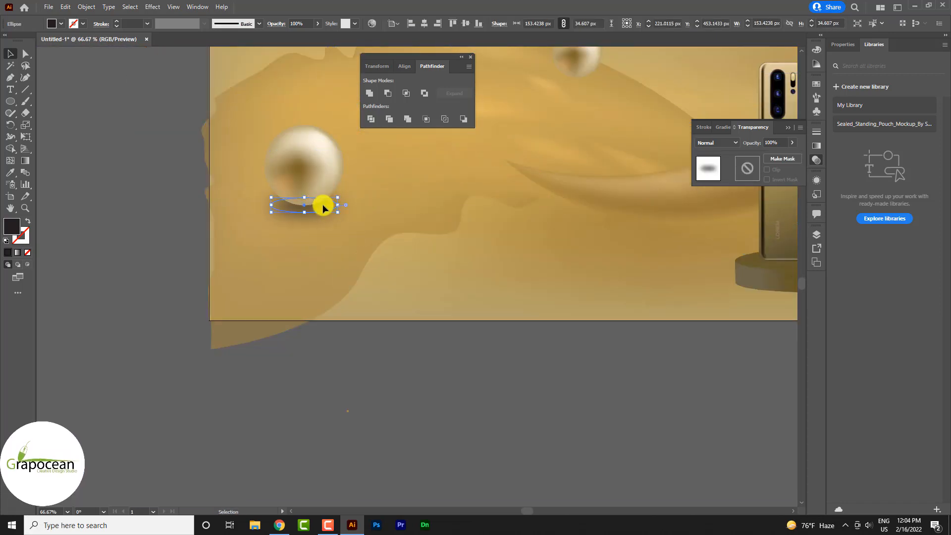
scroll(409, 409, down, 3)
click(376, 372)
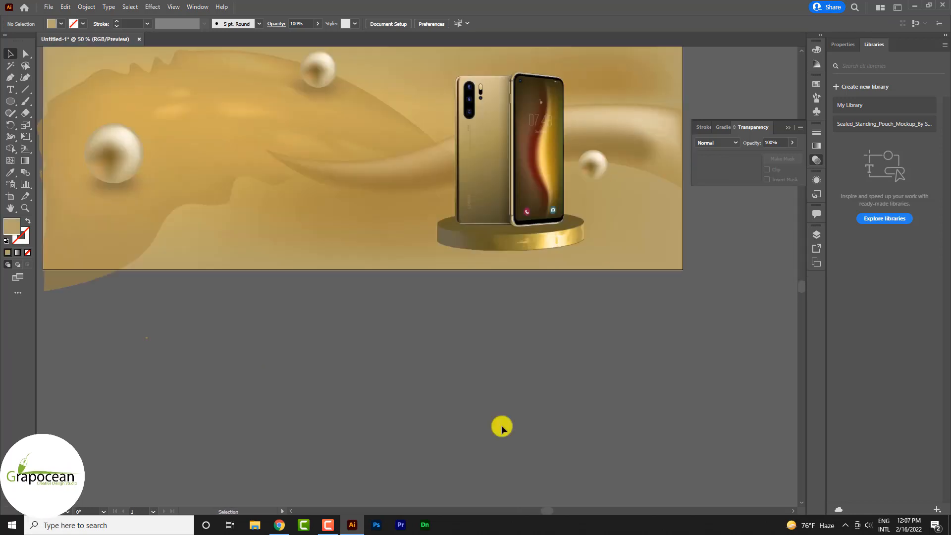
Add a placeholder text line below the banner and enlarge it to about 148 pt
scroll(503, 427, down, 1)
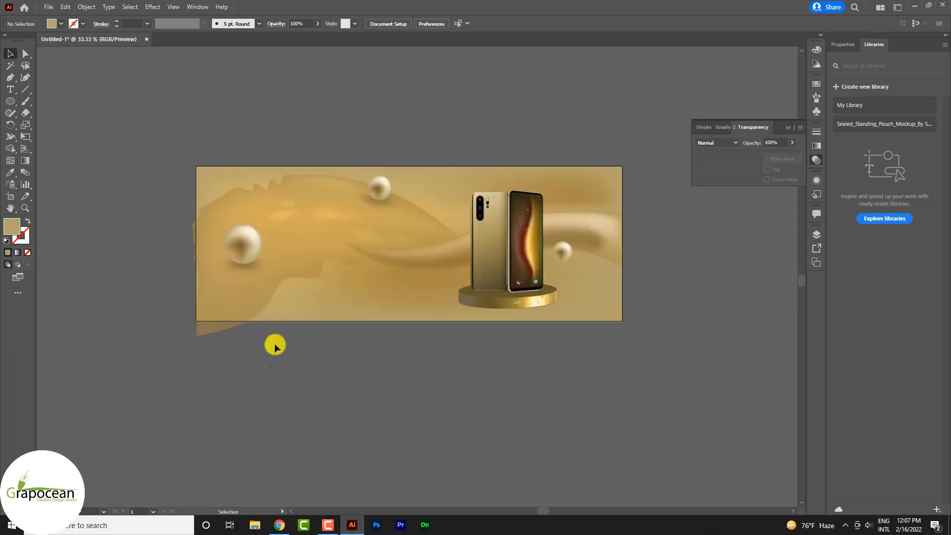
click(10, 90)
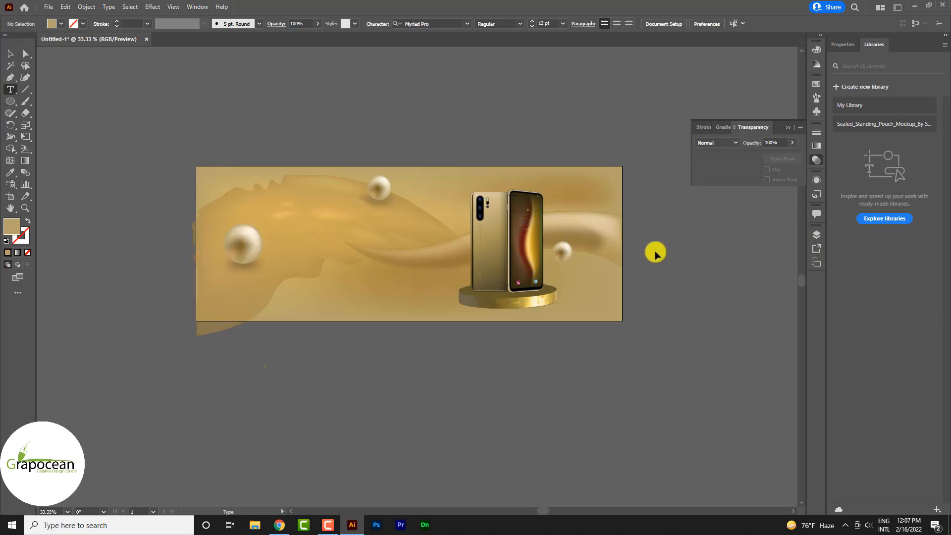
click(366, 414)
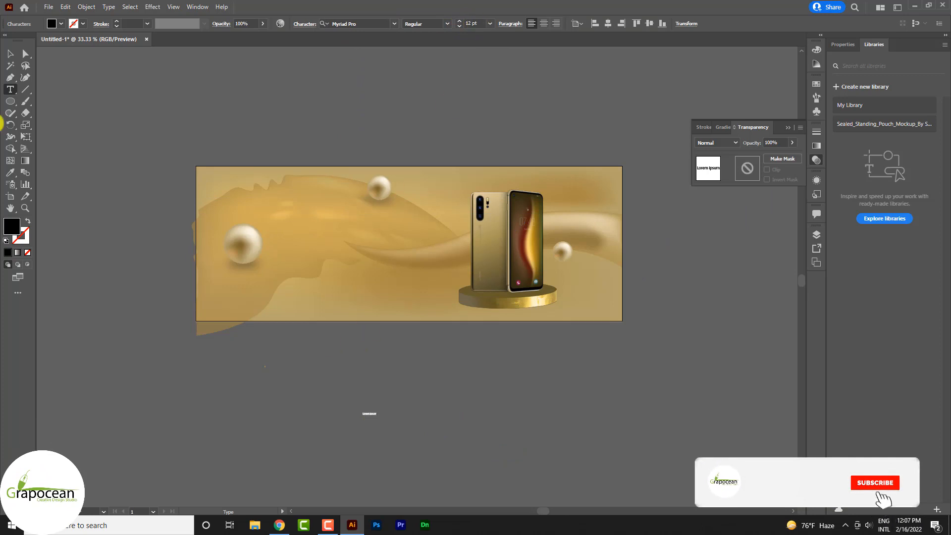
key(Escape)
drag(378, 419, 458, 432)
Replace the placeholder text with "Mobile"
click(10, 90)
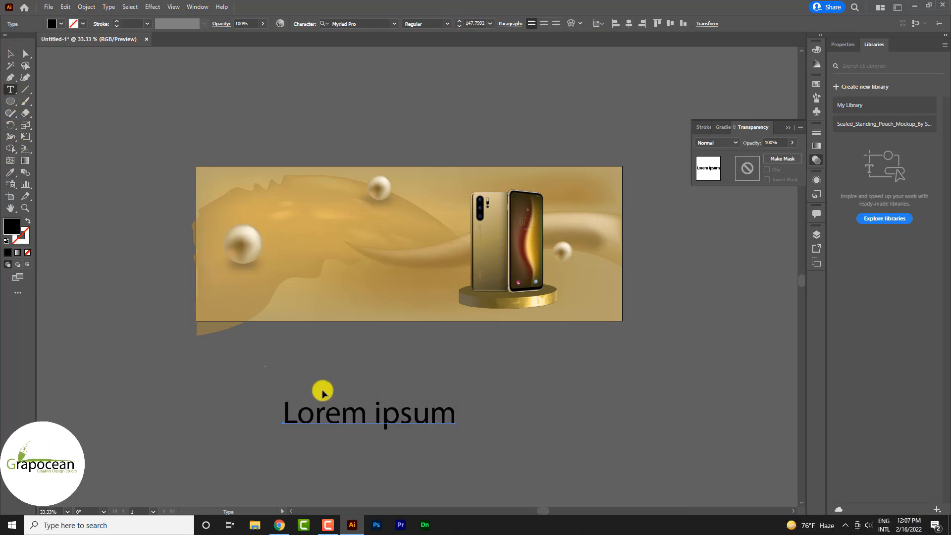
drag(285, 414, 643, 436)
key(BackSpace)
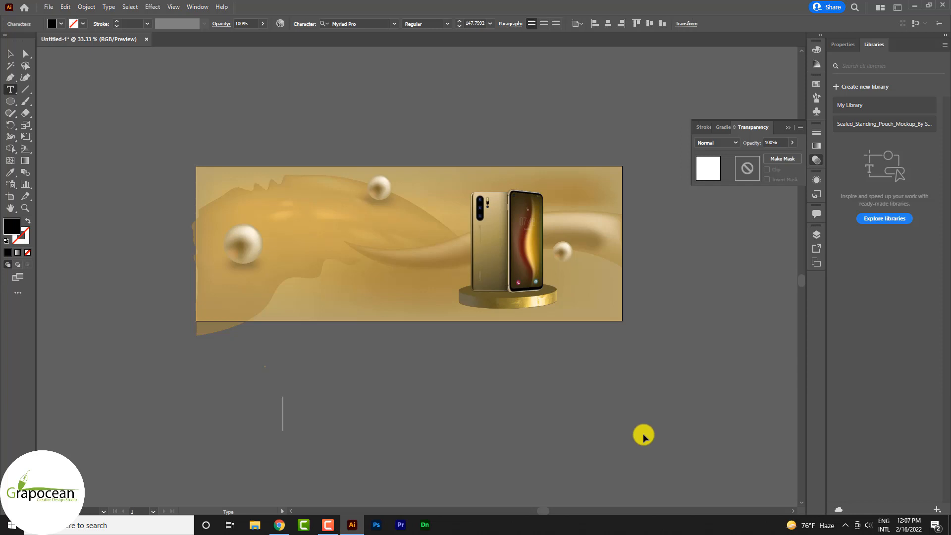
text(Mobile)
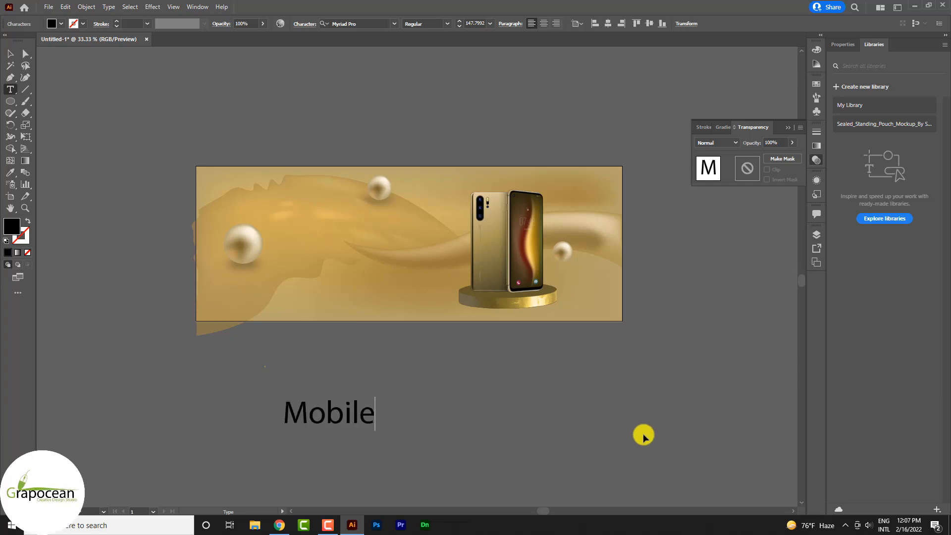
Replace the "Mobile" text below the banner with "Creative Mobile Banner", correcting the misspelled word
text(Creativ)
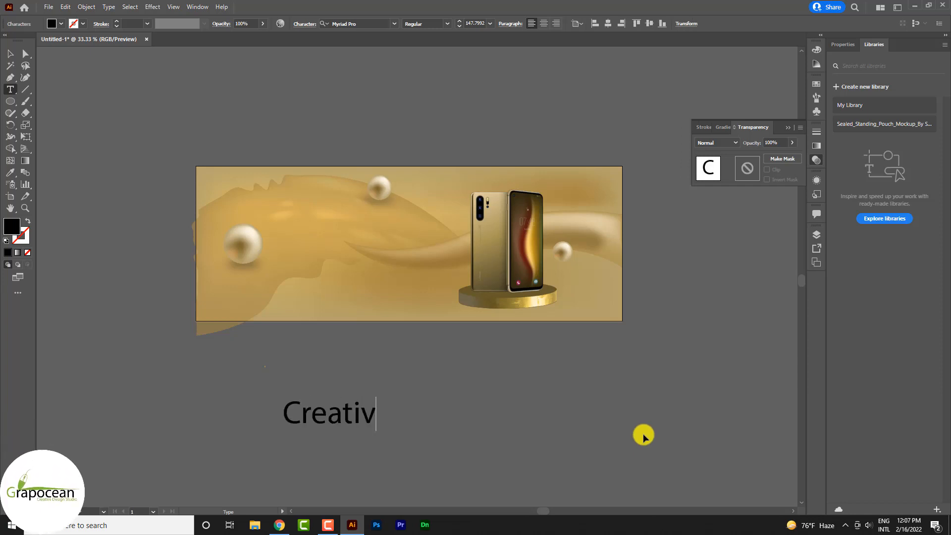
text(e Mobiel Banner)
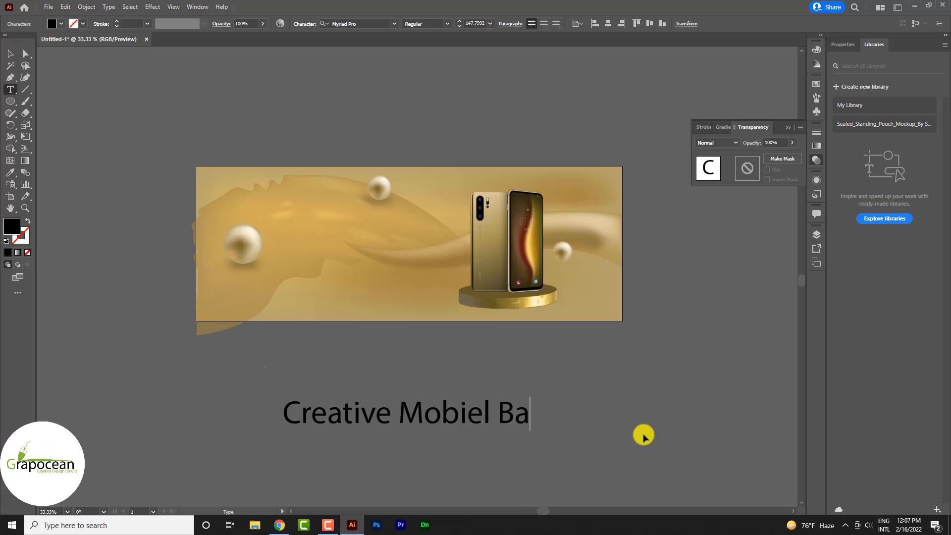
click(10, 53)
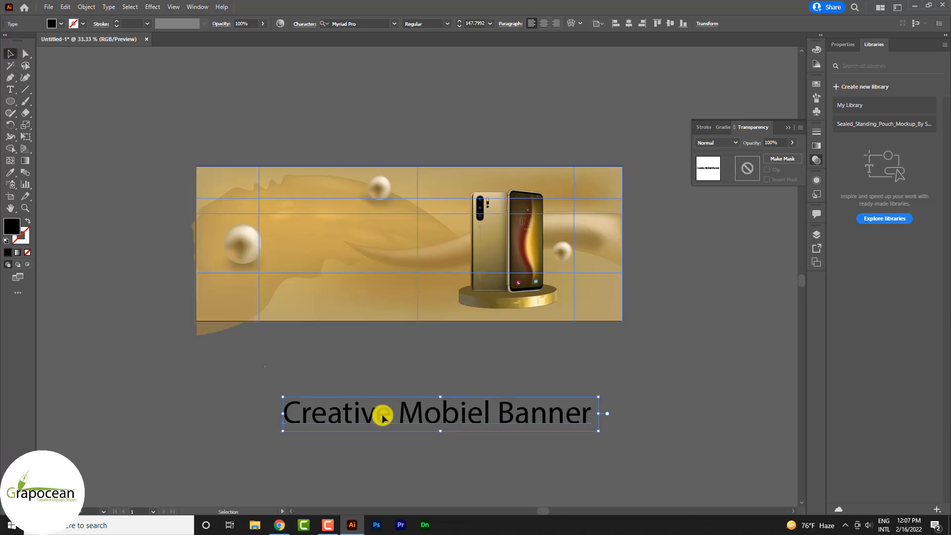
drag(431, 410, 410, 404)
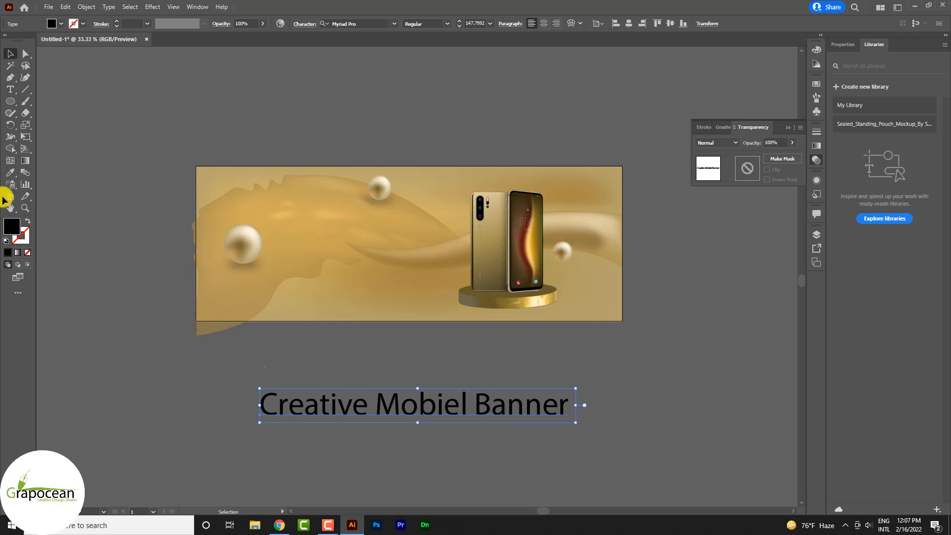
click(11, 89)
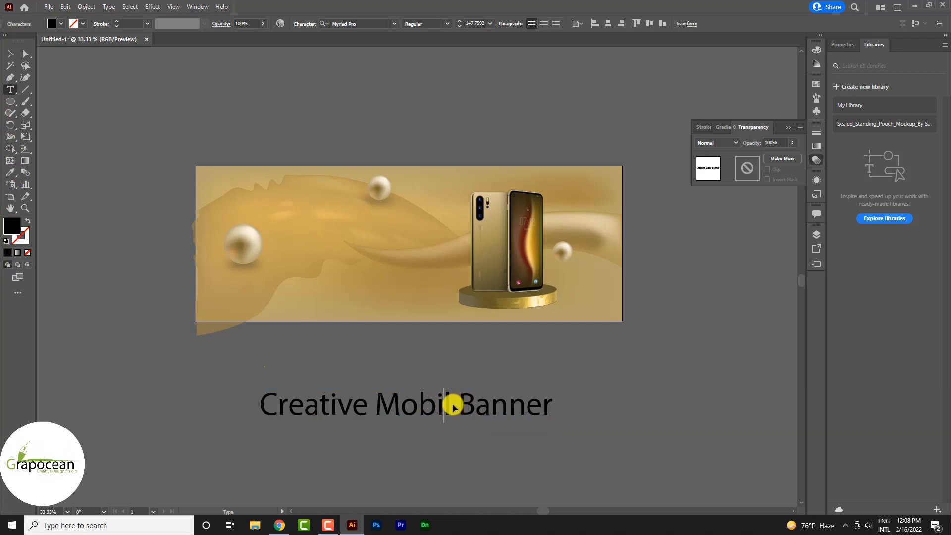
text(e)
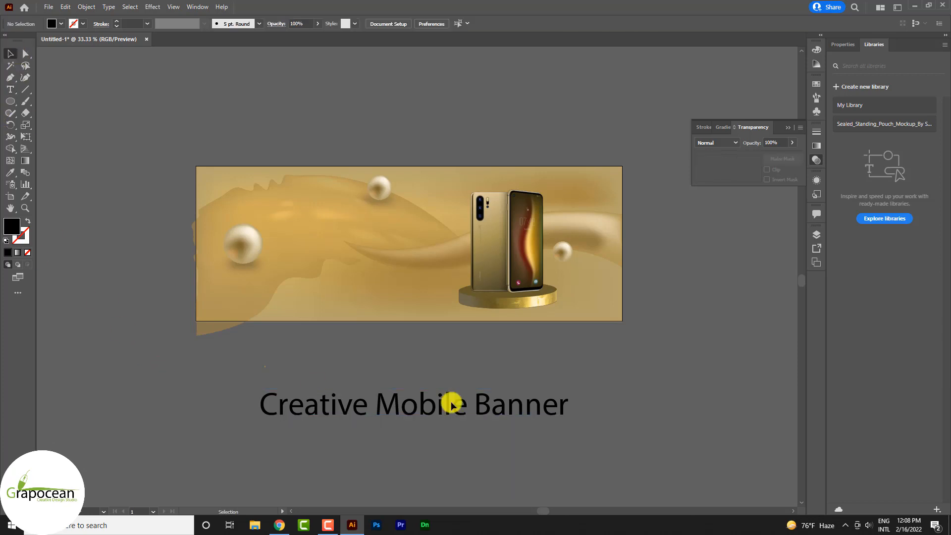
Scale the "Creative Mobile Banner" text down to about 37 pt
click(475, 411)
drag(574, 420, 358, 394)
scroll(414, 404, up, 2)
scroll(377, 384, down, 2)
Set the fill colour of the "Creative Mobile Banner" text to dark grey #3a3a3a
click(9, 88)
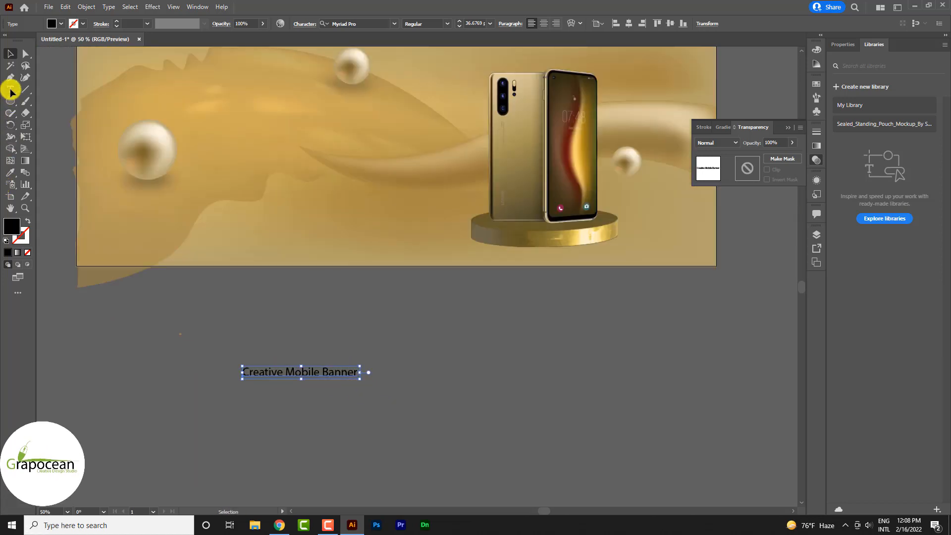
click(242, 372)
key(ctrl+a)
click(61, 23)
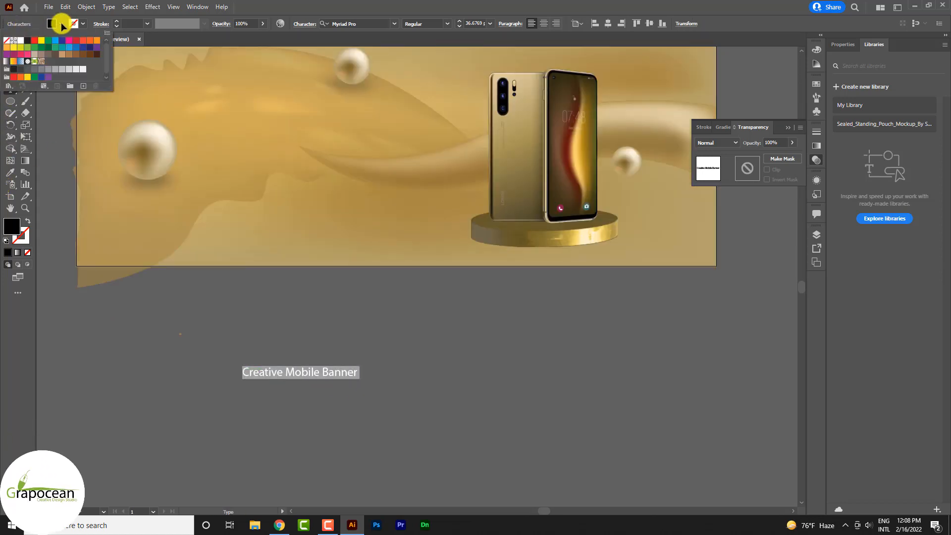
double_click(13, 227)
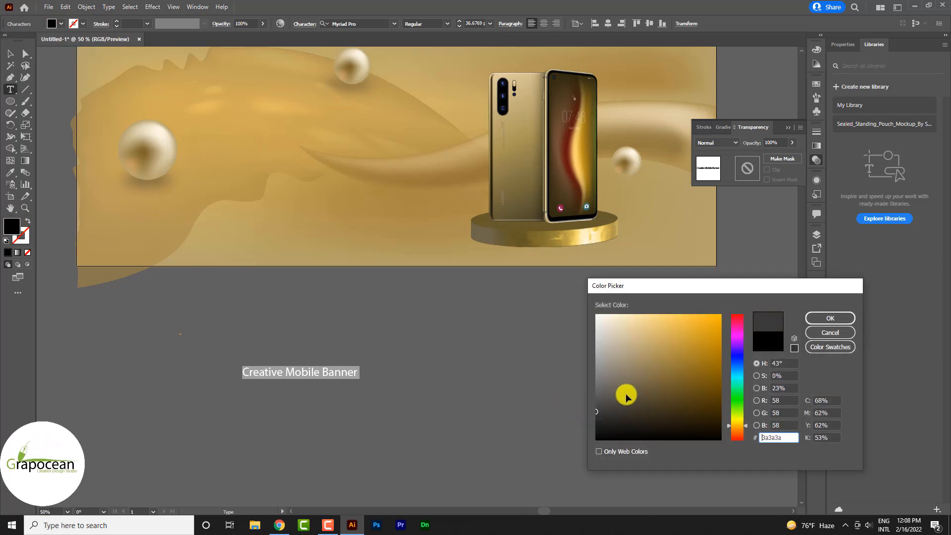
click(837, 320)
click(12, 49)
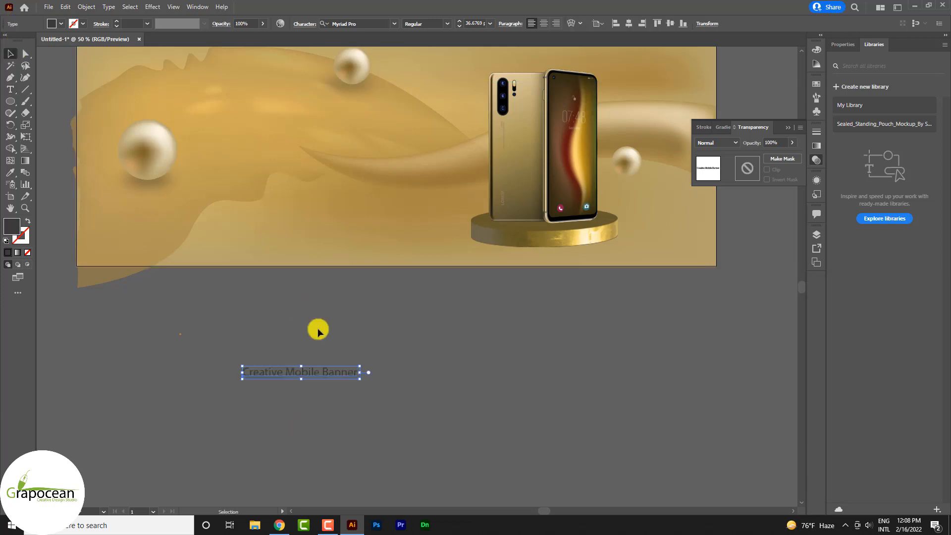
Move the dark grey "Creative Mobile Banner" text onto the banner between the large sphere and the upper sphere
drag(331, 372, 280, 92)
click(391, 317)
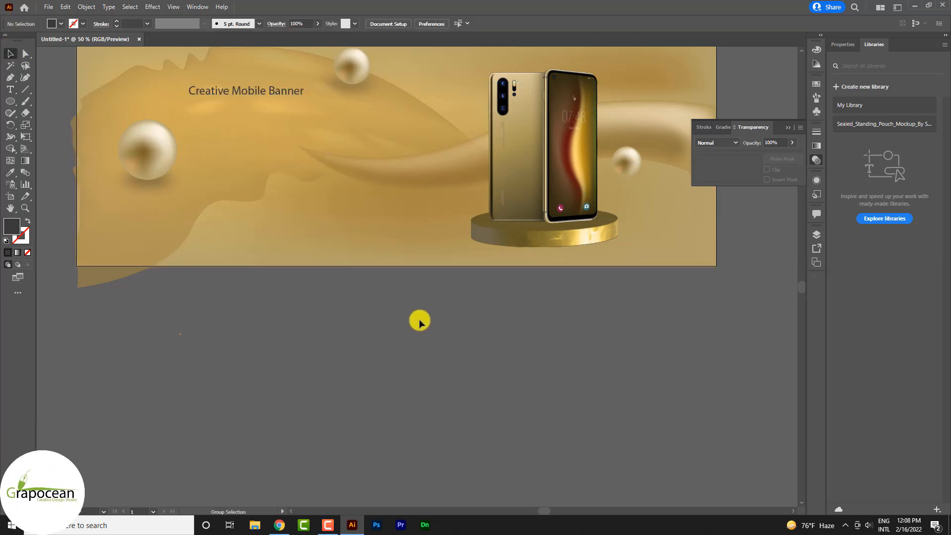
scroll(418, 319, down, 1)
scroll(297, 155, up, 2)
Move the "Creative Mobile Banner" text below the banner and set its fill colour to cream #efdfb6
drag(346, 188, 381, 448)
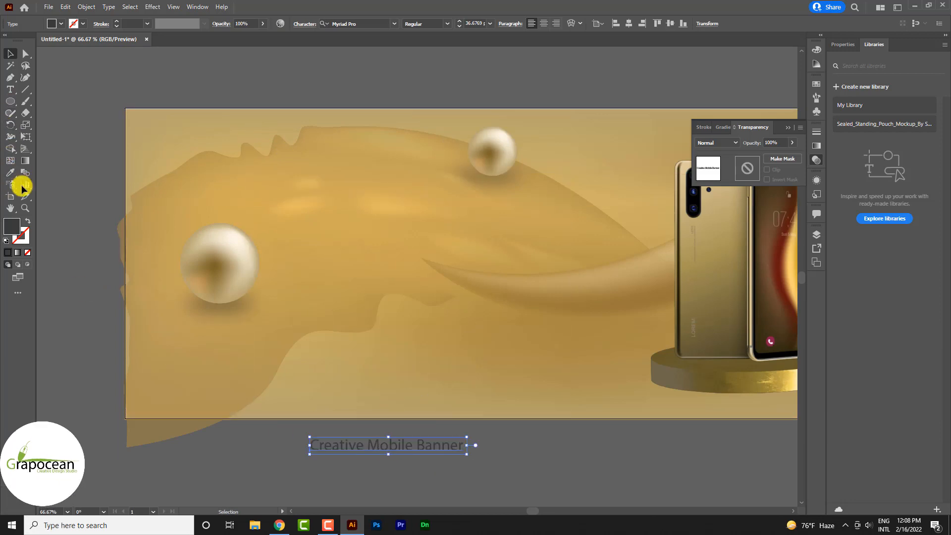
double_click(12, 227)
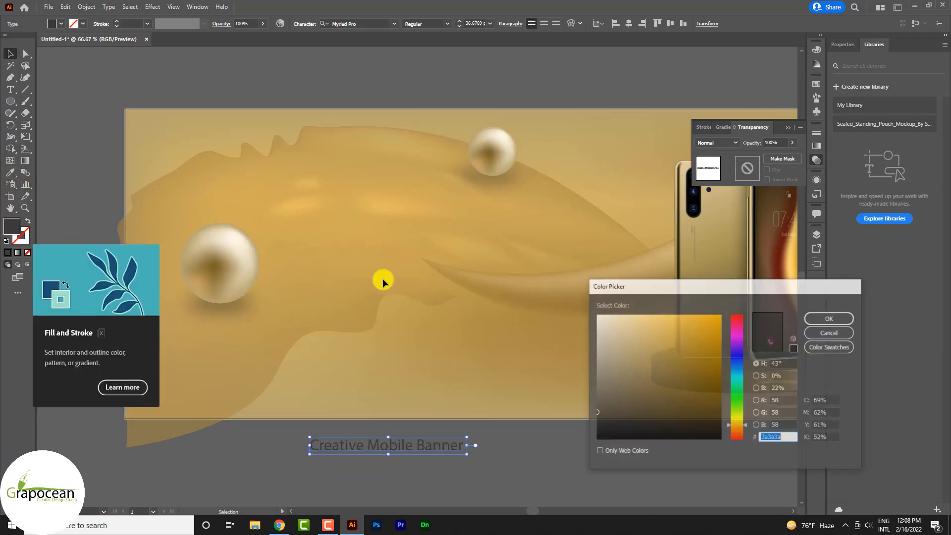
click(656, 363)
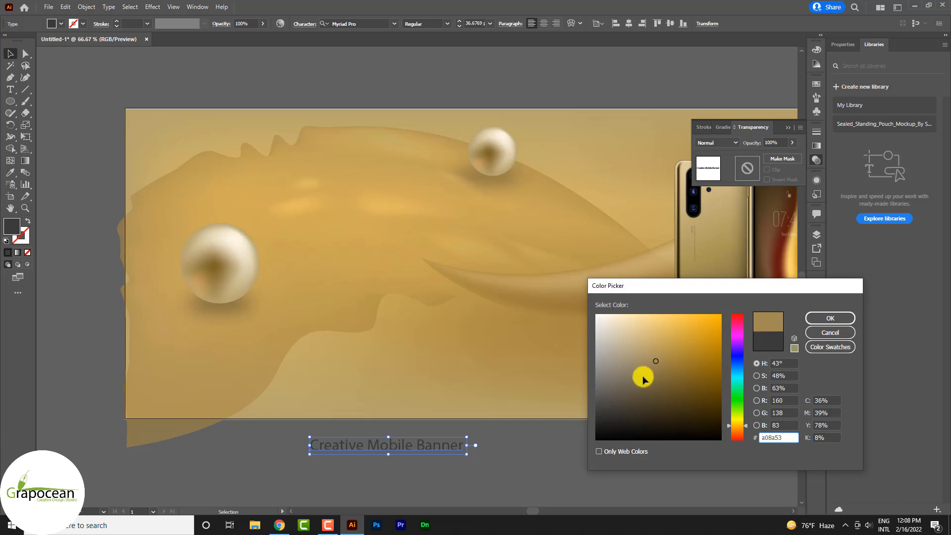
click(626, 322)
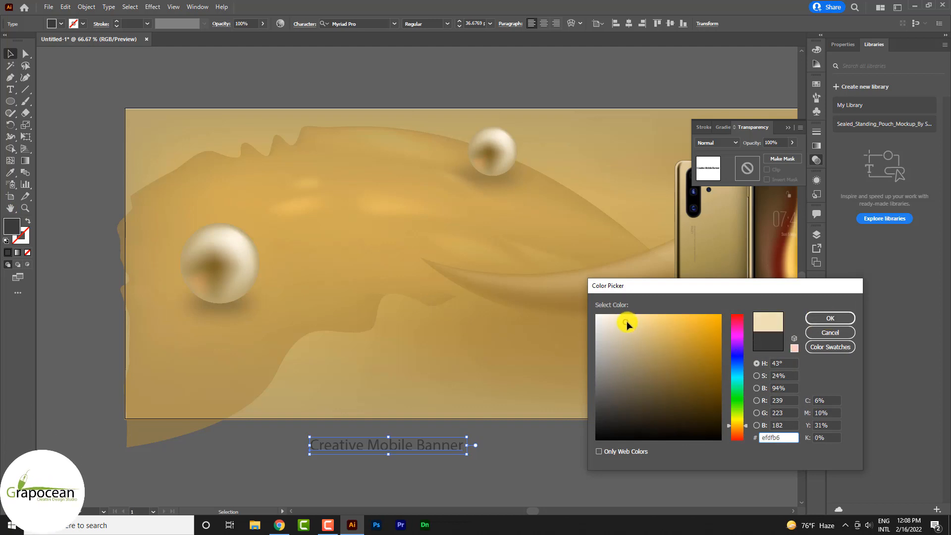
click(817, 318)
click(495, 463)
Place the cream "Creative Mobile Banner" text on the upper banner area between the large sphere and the upper sphere
drag(438, 446, 400, 197)
click(492, 446)
scroll(471, 404, down, 1)
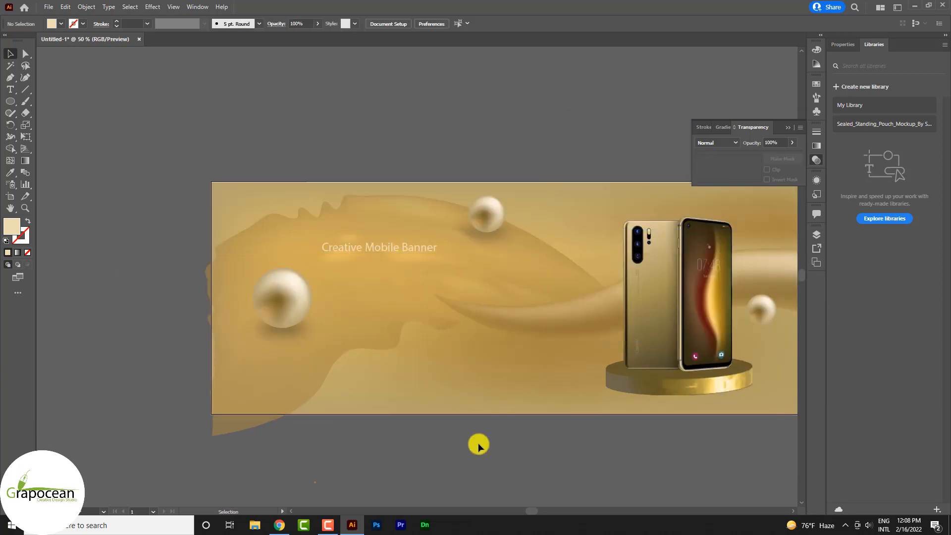
scroll(477, 435, down, 1)
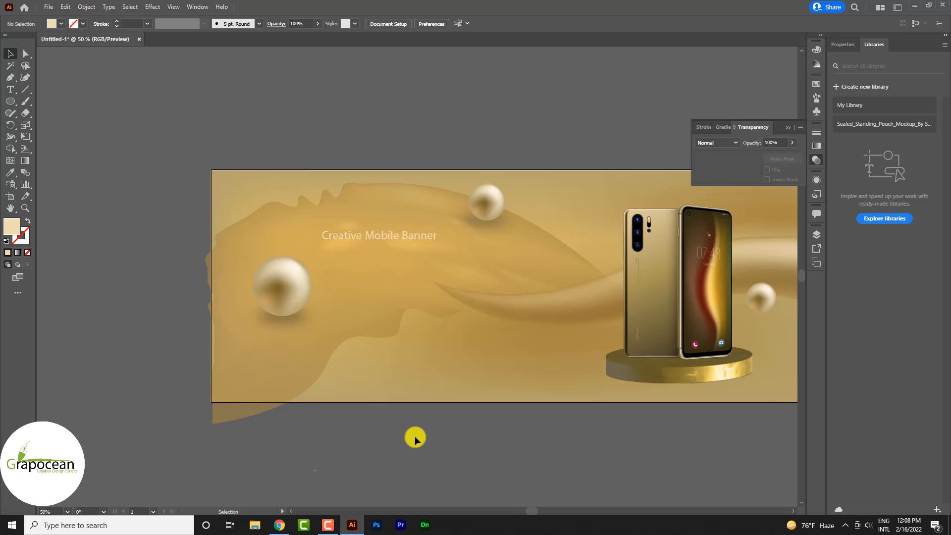
Add a placeholder text line below the banner and enlarge it to about 196 pt
click(11, 89)
scroll(344, 408, down, 3)
click(376, 426)
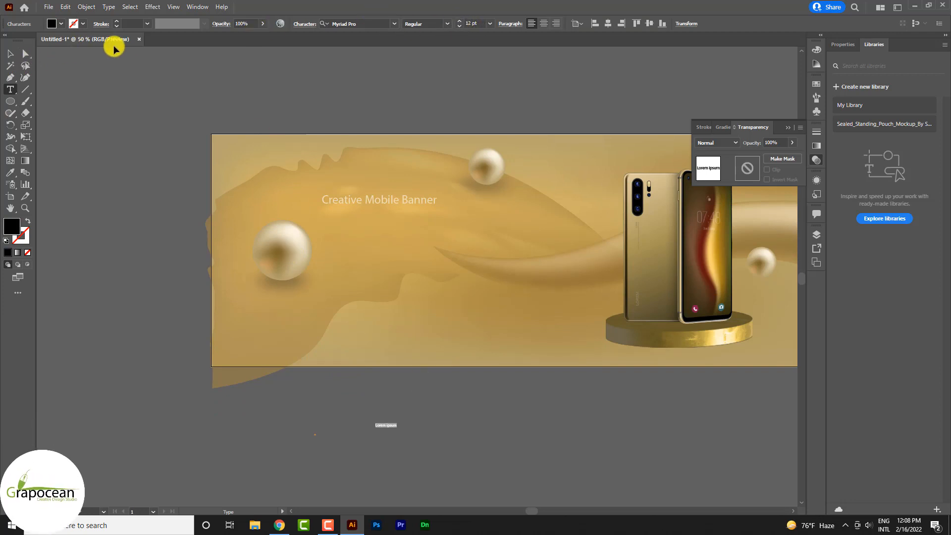
key(Escape)
drag(394, 436, 558, 490)
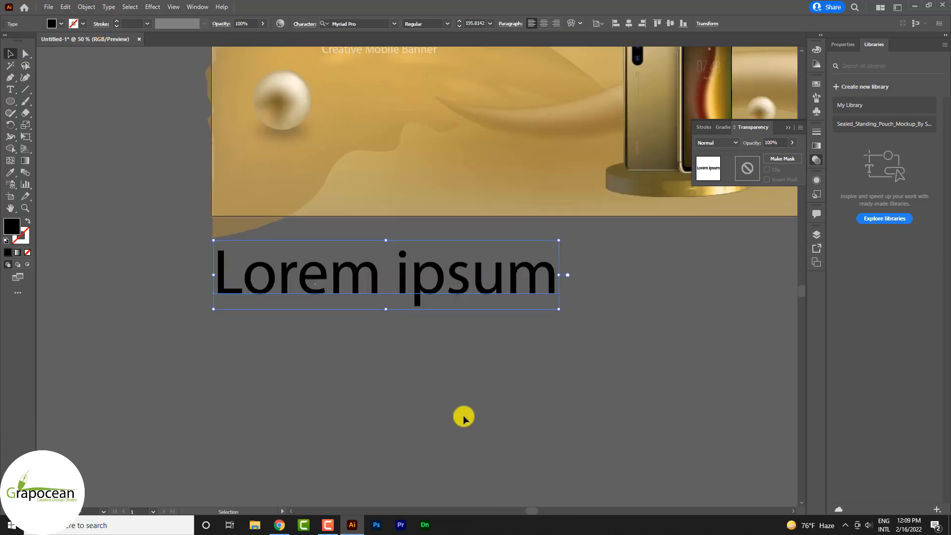
key(Delete)
key(p)
key(ctrl+z)
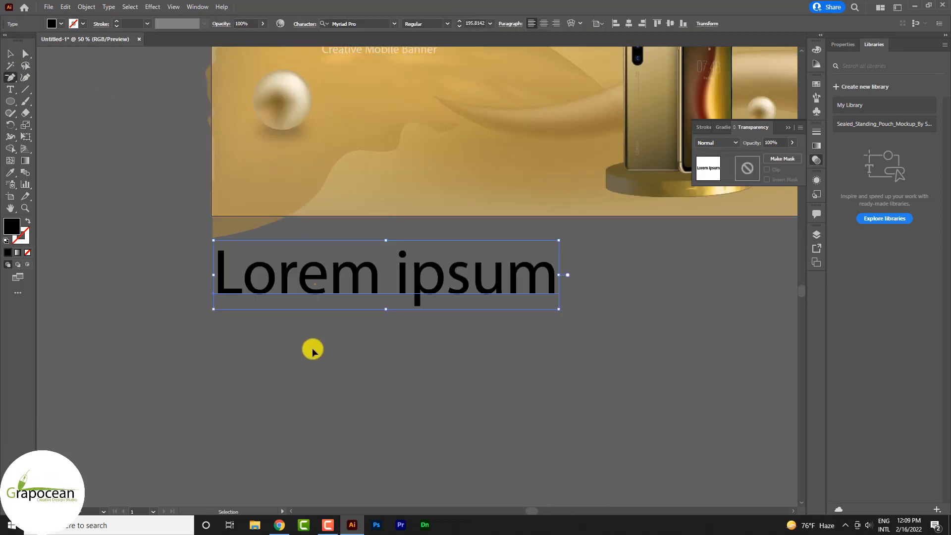
Replace the large placeholder text below the banner with "M30"
click(10, 89)
drag(230, 278, 701, 314)
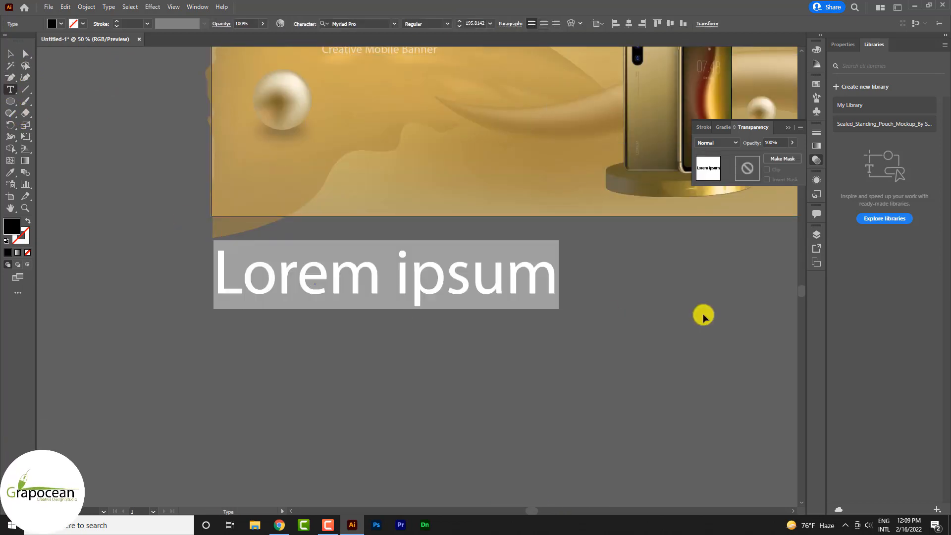
text(50)
key(BackSpace)
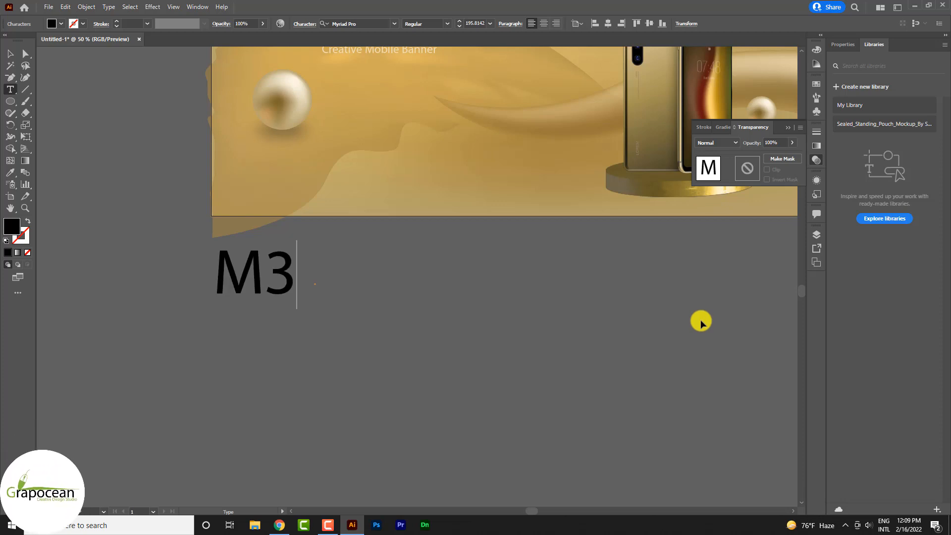
alt+scroll(410, 293, down, 1)
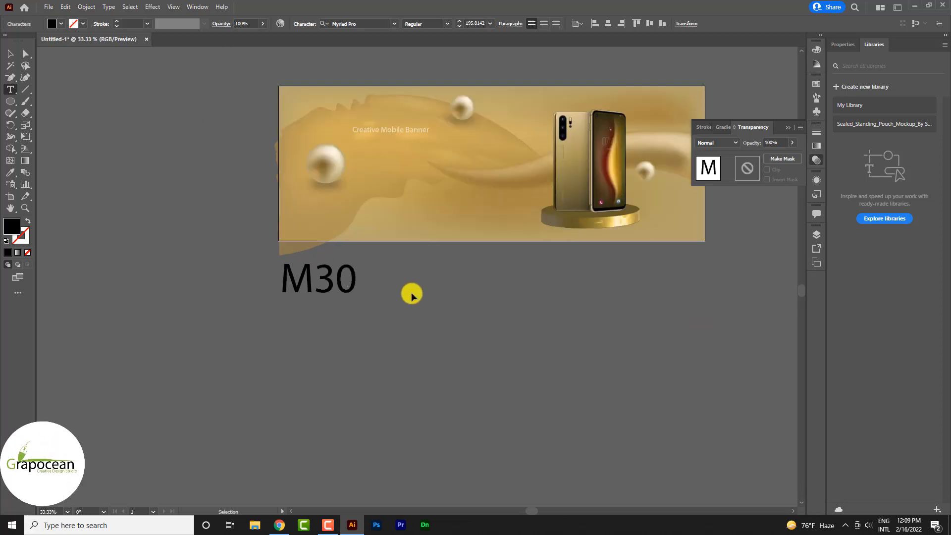
alt+scroll(359, 283, up, 1)
Set the "M30" text to the Roboto font in the Black style
drag(352, 276, 131, 218)
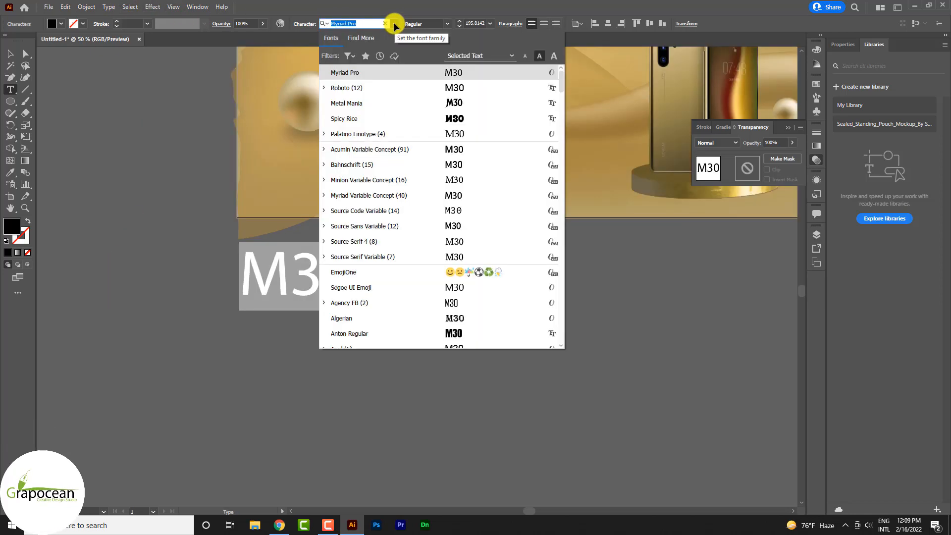
click(461, 88)
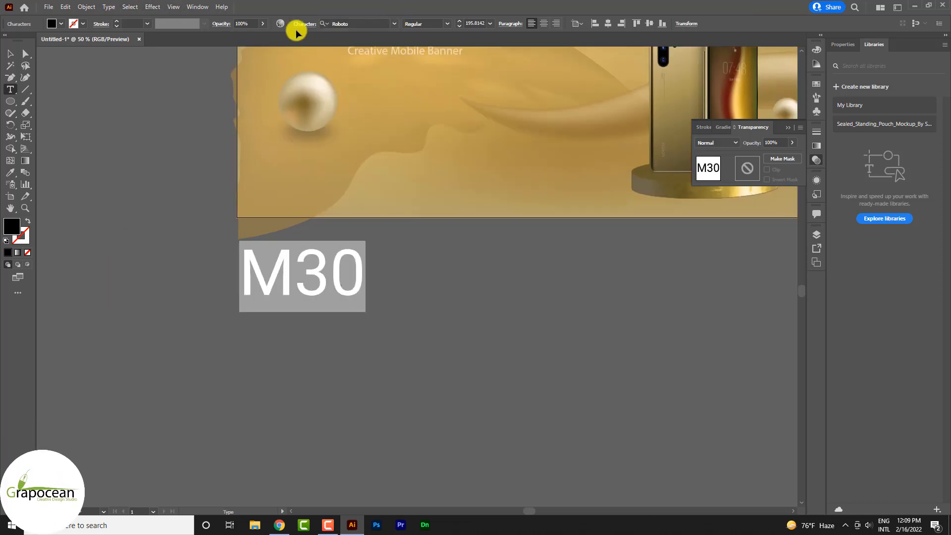
click(438, 26)
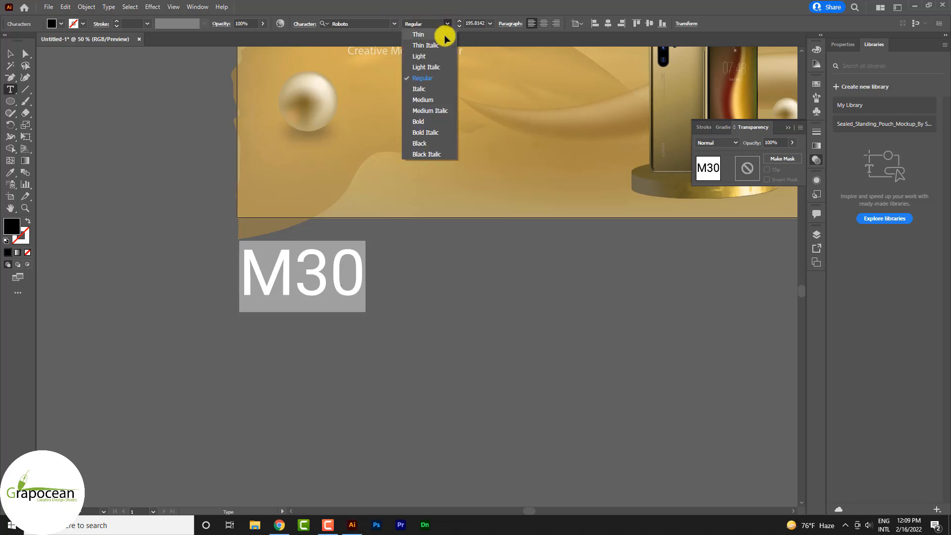
click(439, 140)
key(Escape)
Move the "M30" text onto the banner, directly under the "Creative Mobile Banner" line and aligned with its left edge
scroll(346, 288, down, 2)
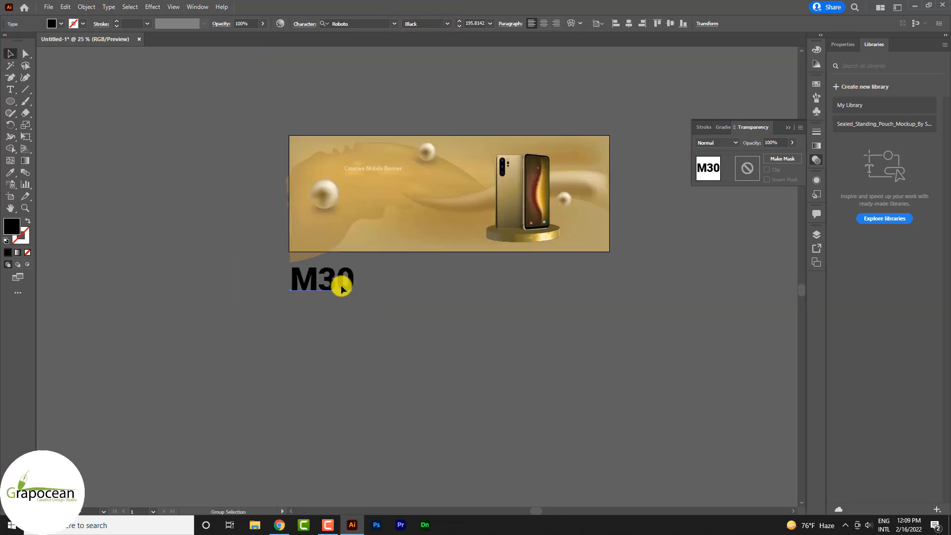
scroll(363, 304, up, 1)
drag(334, 275, 406, 130)
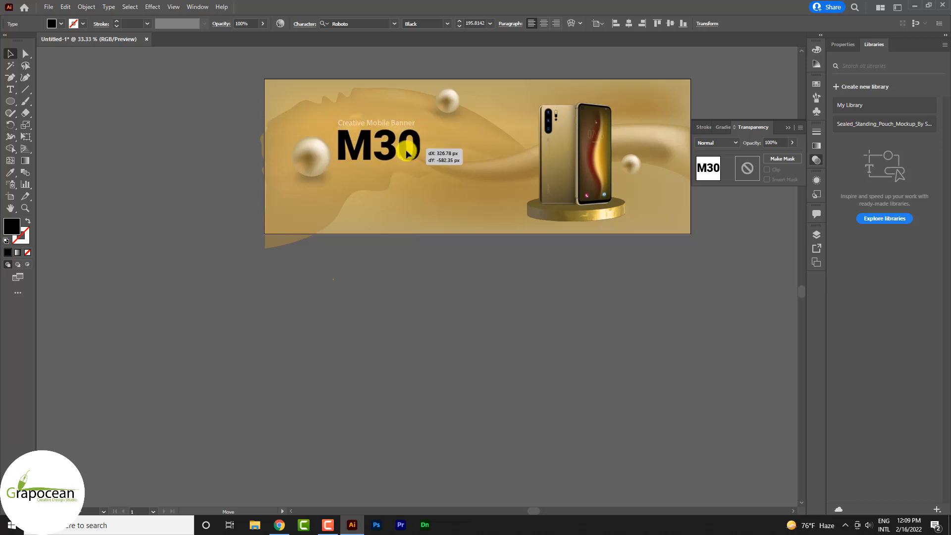
scroll(421, 166, up, 1)
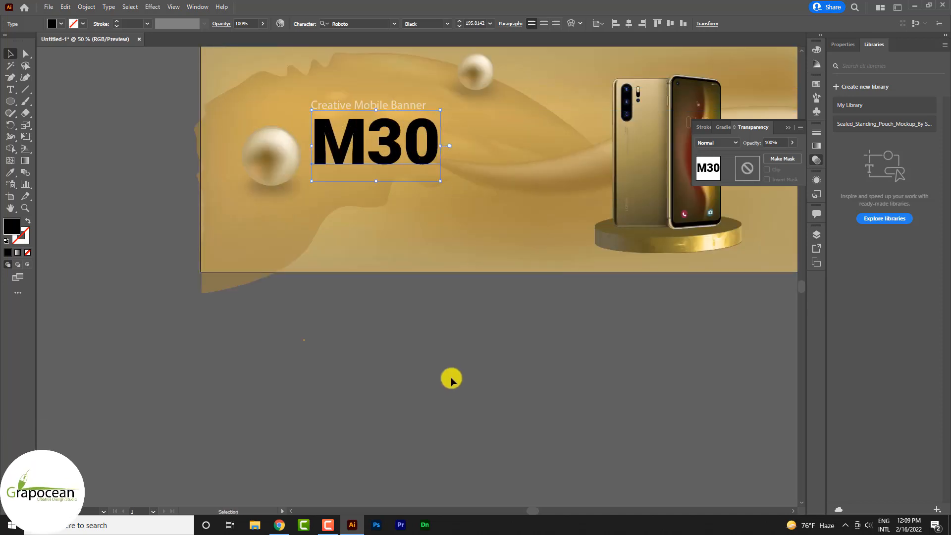
click(453, 378)
scroll(407, 188, up, 1)
Narrow the wave ribbon behind the phone from its left end so that its tip clears the "M30" text
click(556, 214)
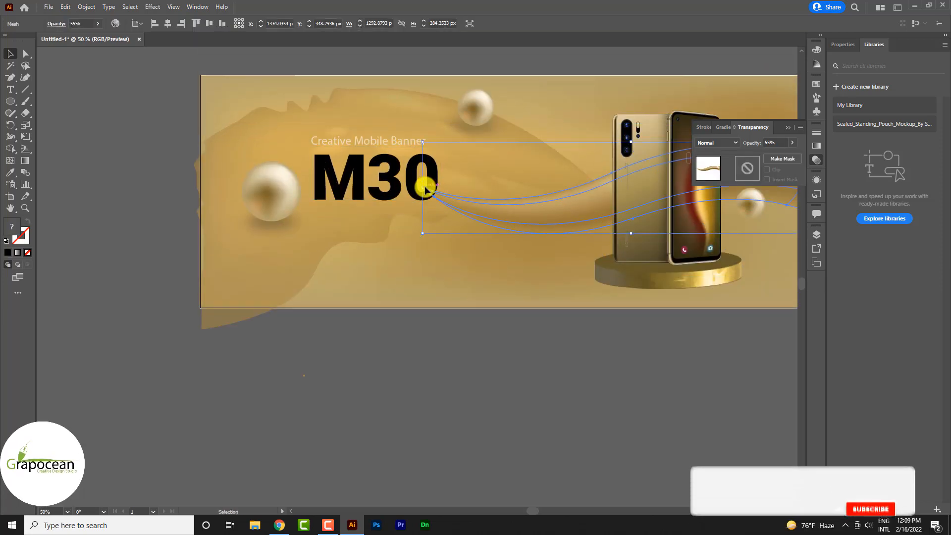
drag(424, 186, 489, 197)
scroll(417, 234, down, 1)
click(567, 400)
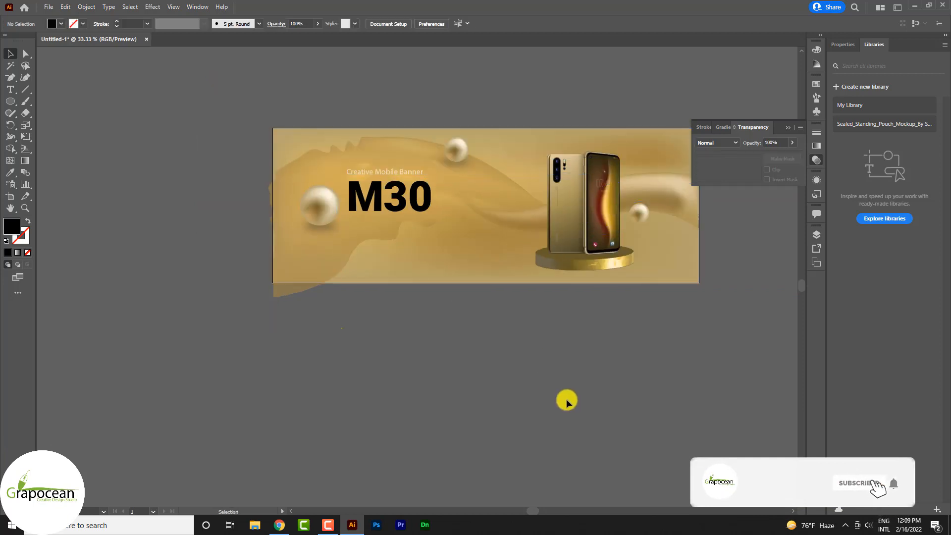
Recolour the "M30" text with a light cream sampled from the highlight of the large sphere
scroll(472, 327, up, 2)
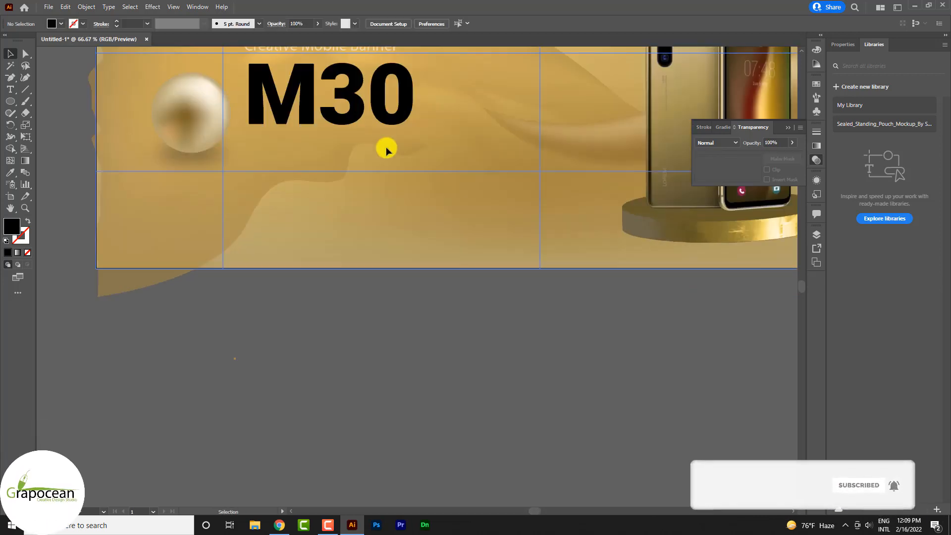
click(408, 106)
click(10, 173)
click(306, 221)
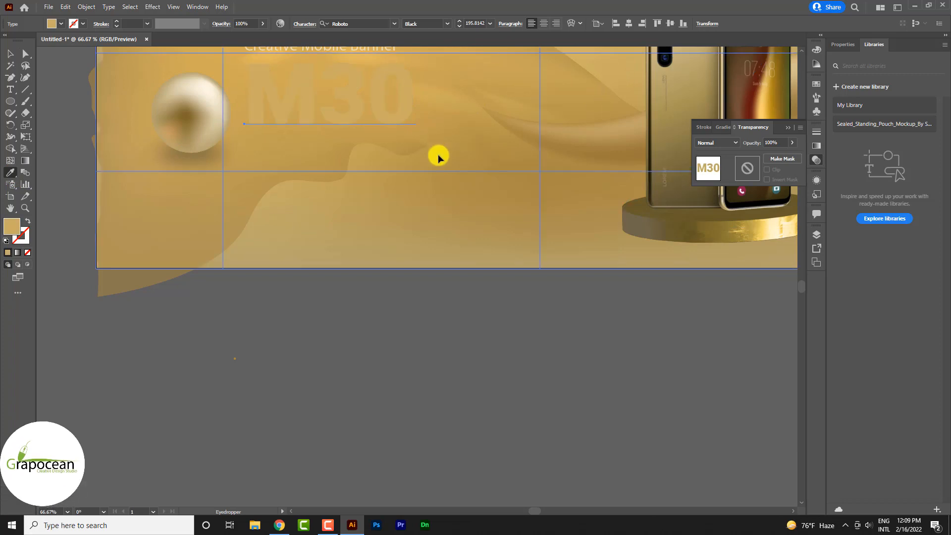
scroll(165, 160, up, 1)
click(203, 127)
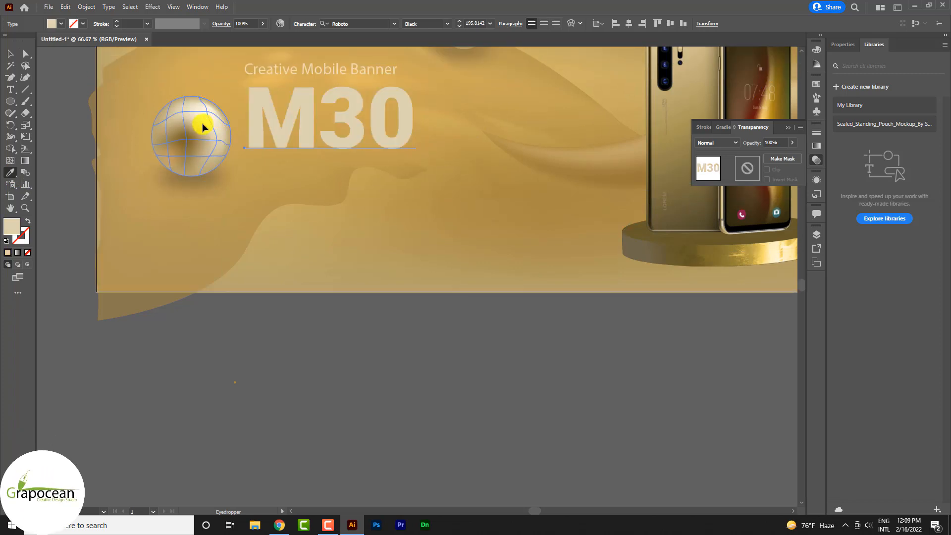
click(208, 120)
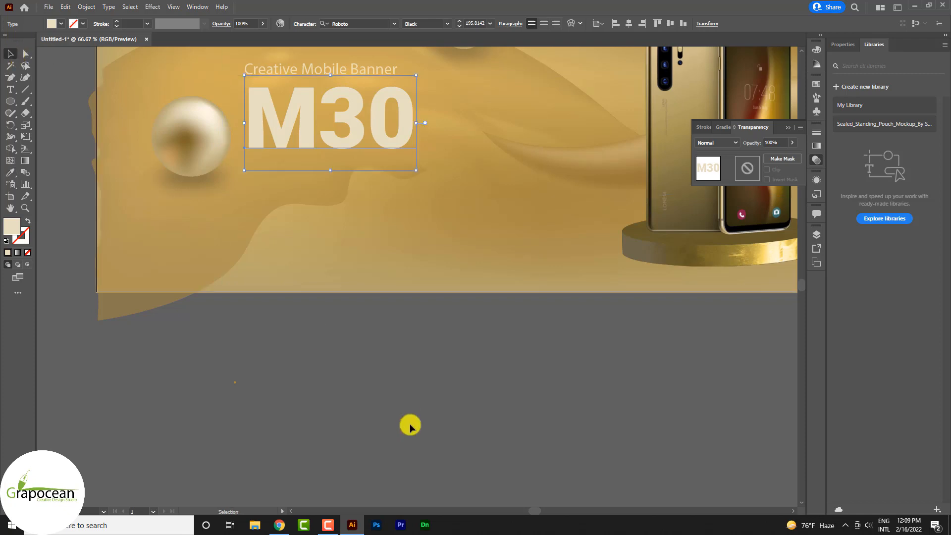
Convert the "M30" text into outlined shapes
click(410, 425)
scroll(447, 381, down, 2)
scroll(447, 381, down, 1)
scroll(454, 381, up, 1)
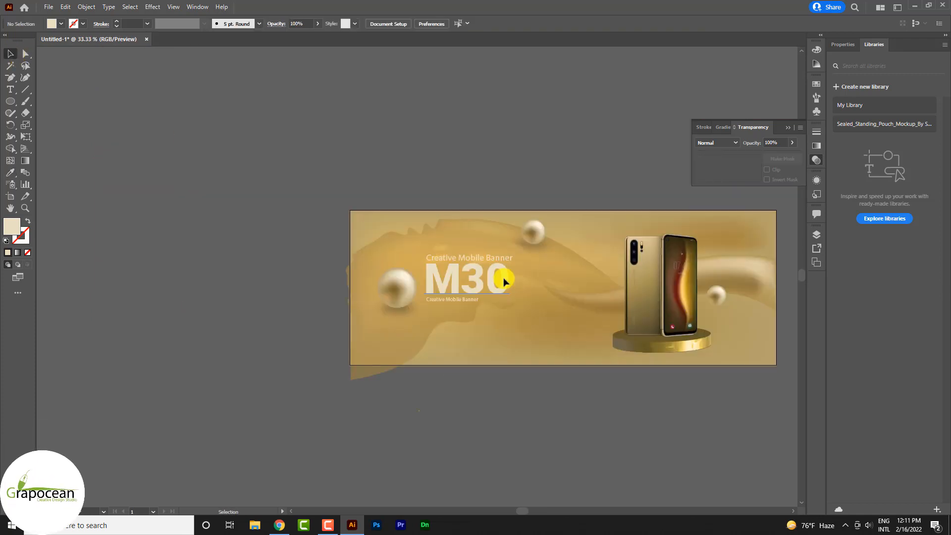
right_click(503, 277)
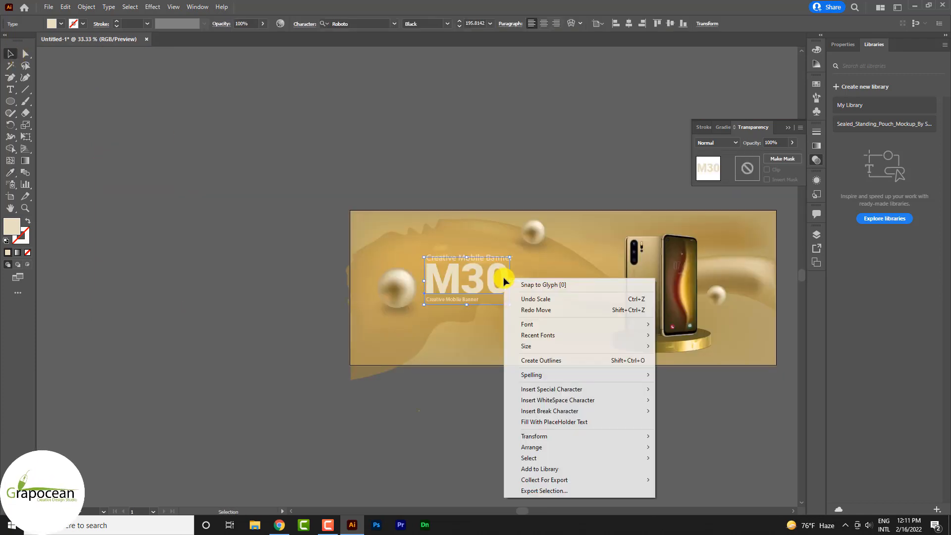
click(548, 363)
click(536, 440)
Add a gradient mesh point near the top of the right stem of the "M" and colour it white
scroll(489, 304, up, 2)
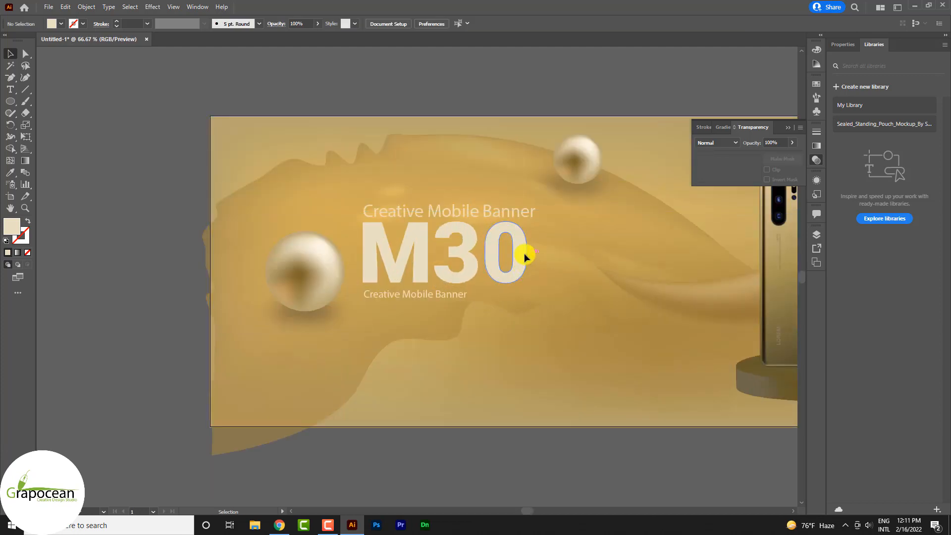
click(525, 257)
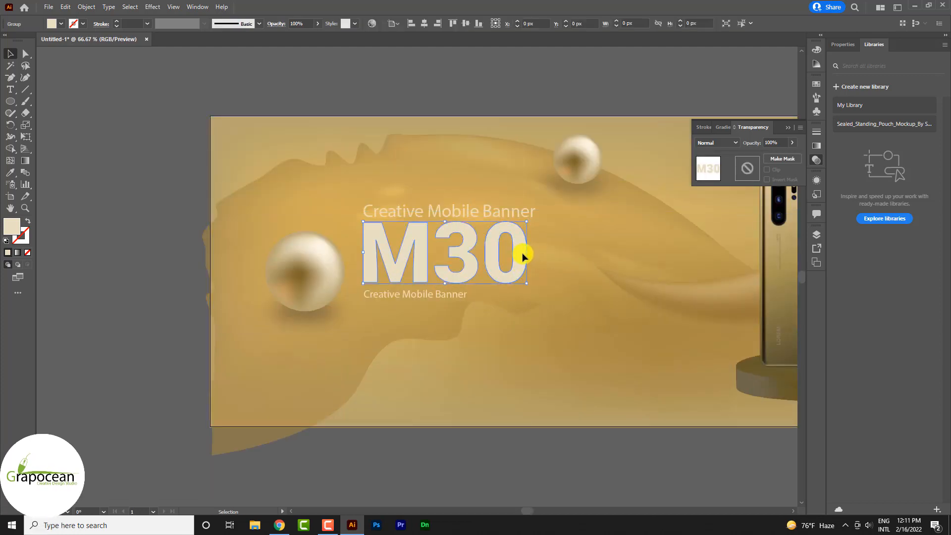
click(414, 232)
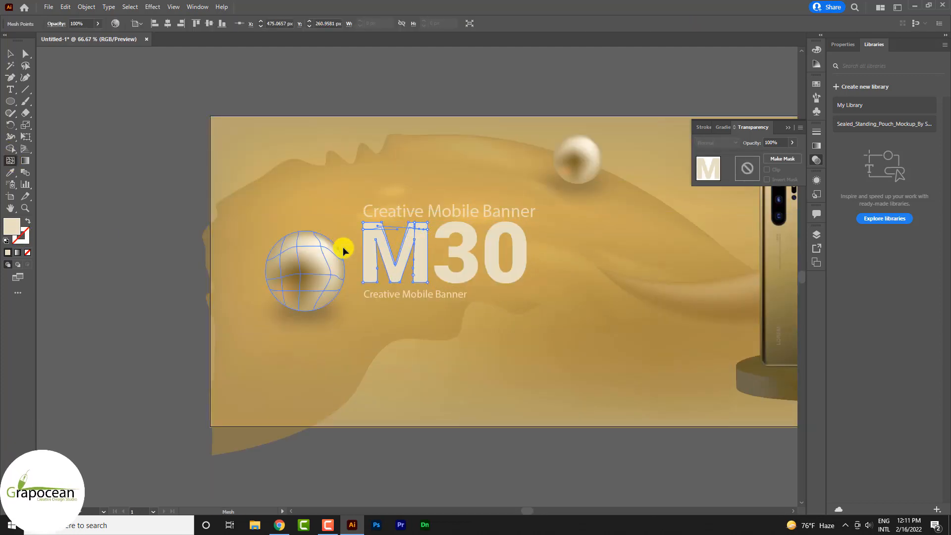
double_click(12, 225)
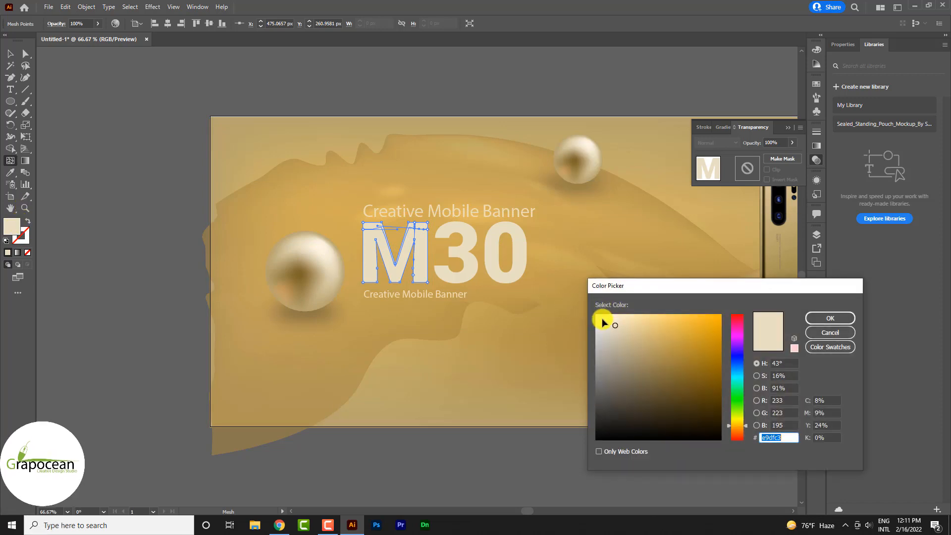
click(828, 318)
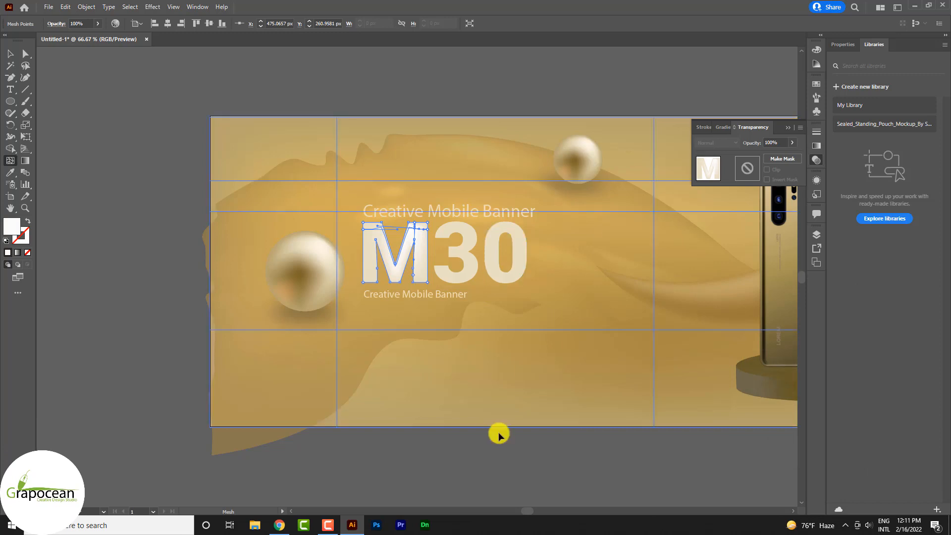
click(92, 192)
scroll(450, 378, down, 5)
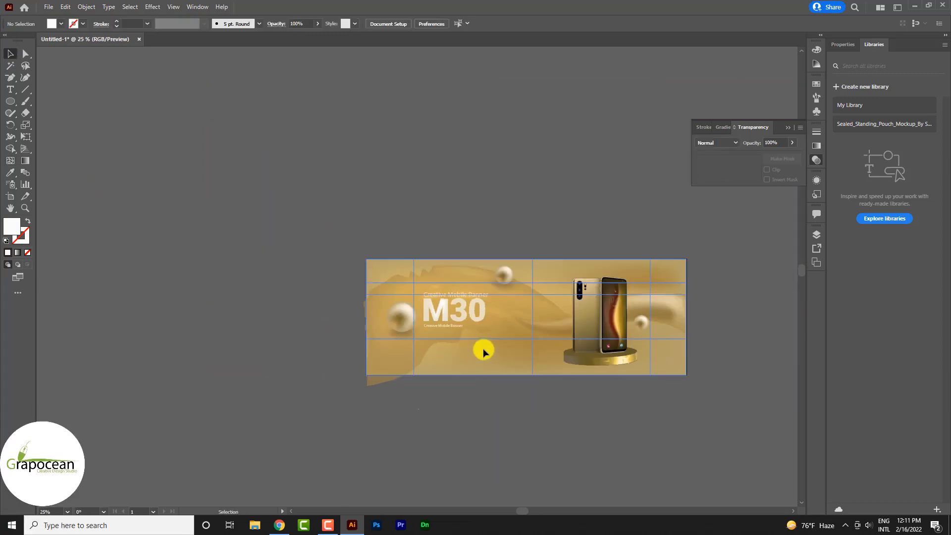
Add a gradient mesh point on the upper right curve of the "3" and colour it brown (#9b8756)
scroll(492, 378, up, 3)
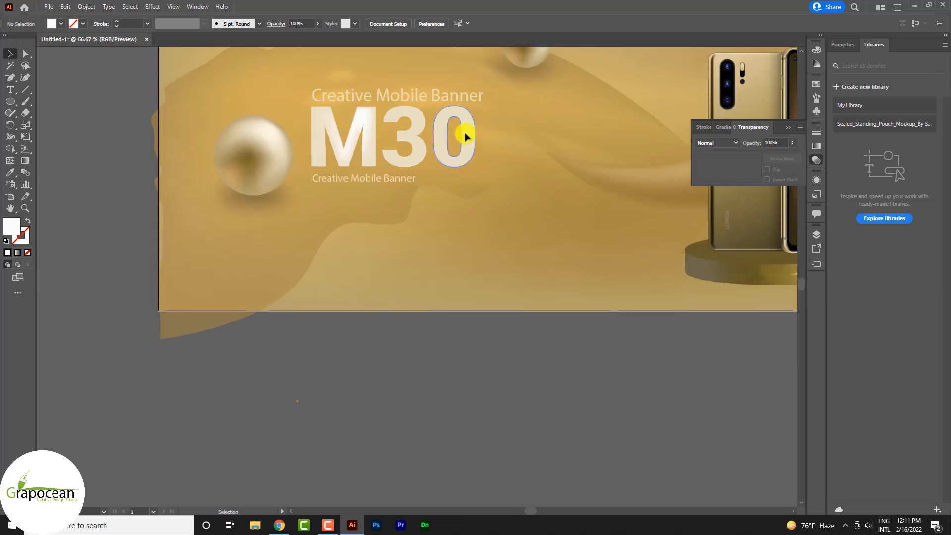
click(465, 136)
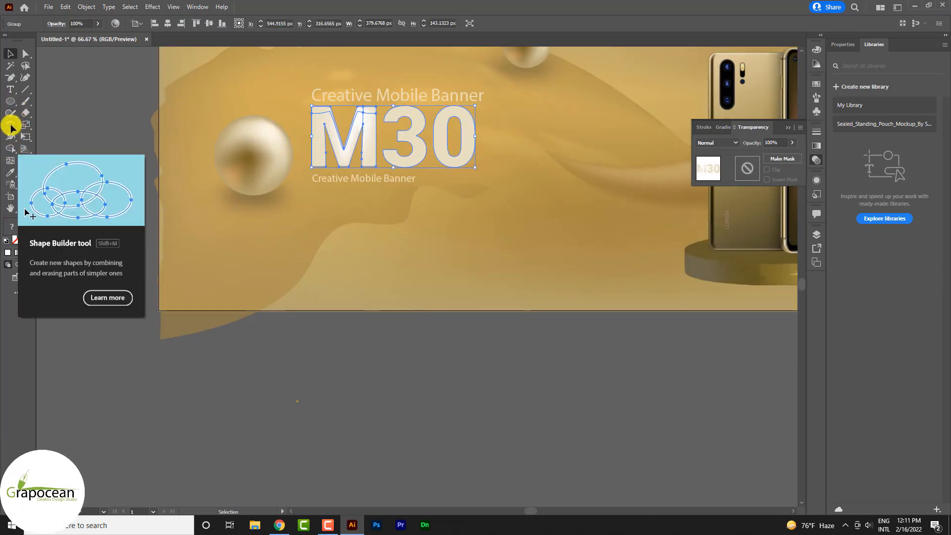
click(10, 160)
click(418, 122)
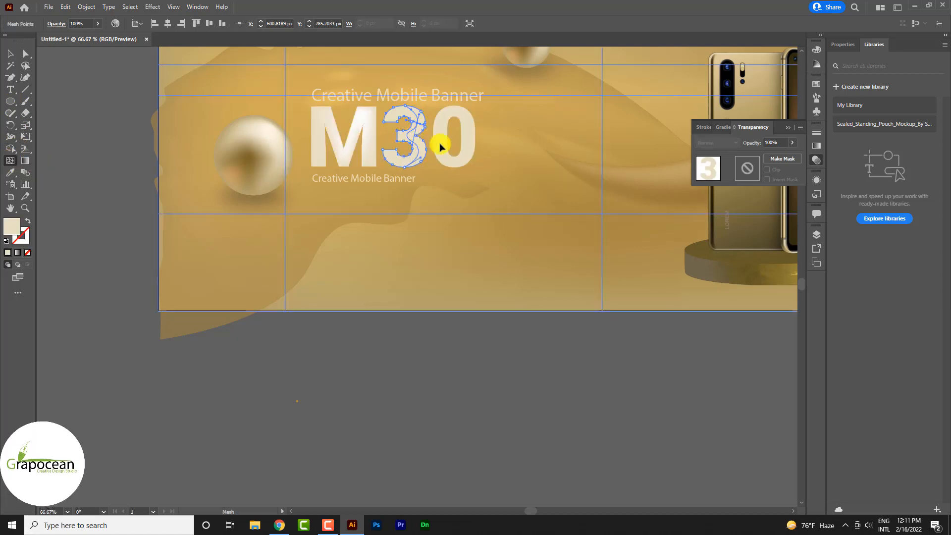
double_click(14, 226)
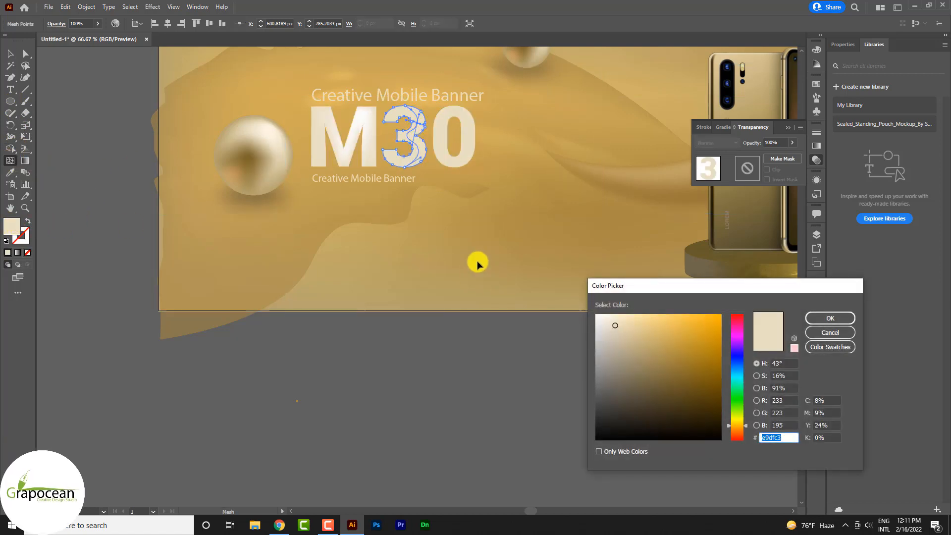
click(652, 364)
click(828, 317)
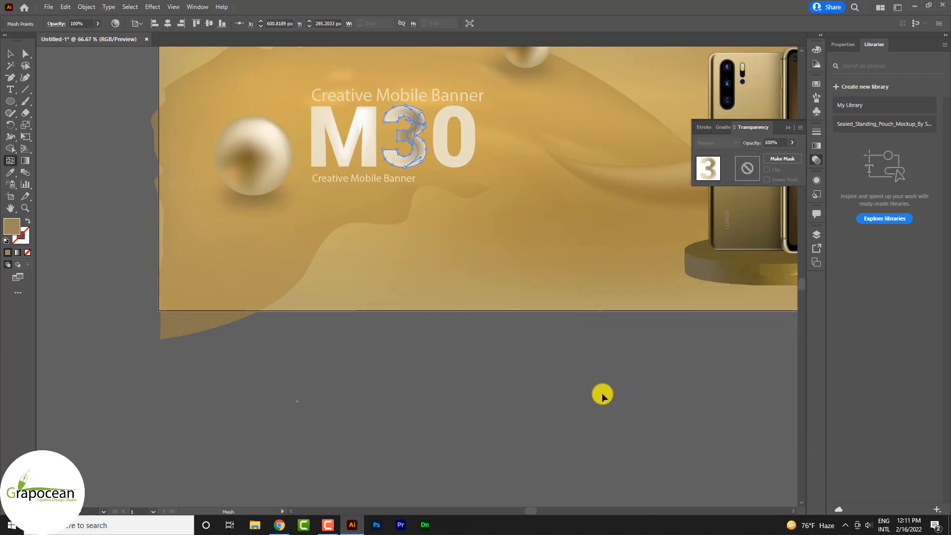
Change the mesh point colour on the "3" to a light tan
double_click(11, 227)
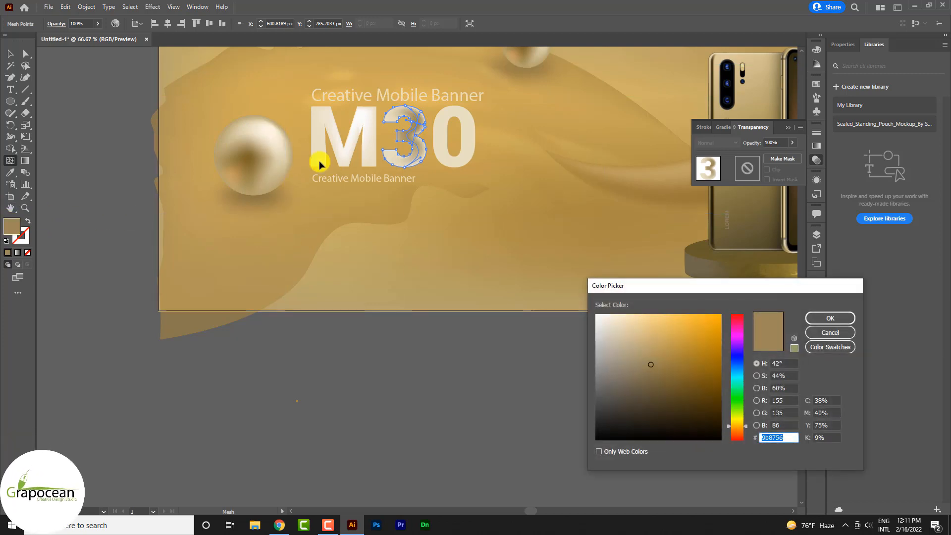
click(812, 321)
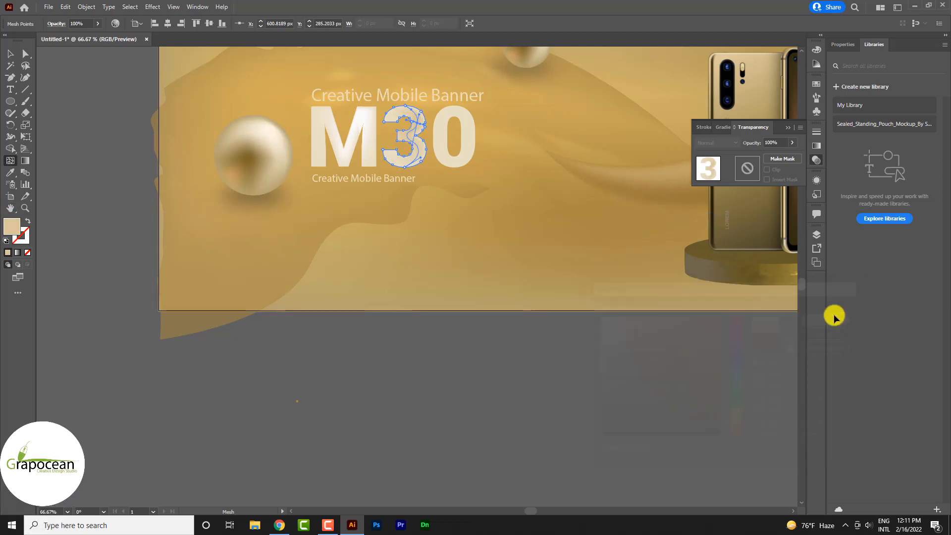
click(85, 122)
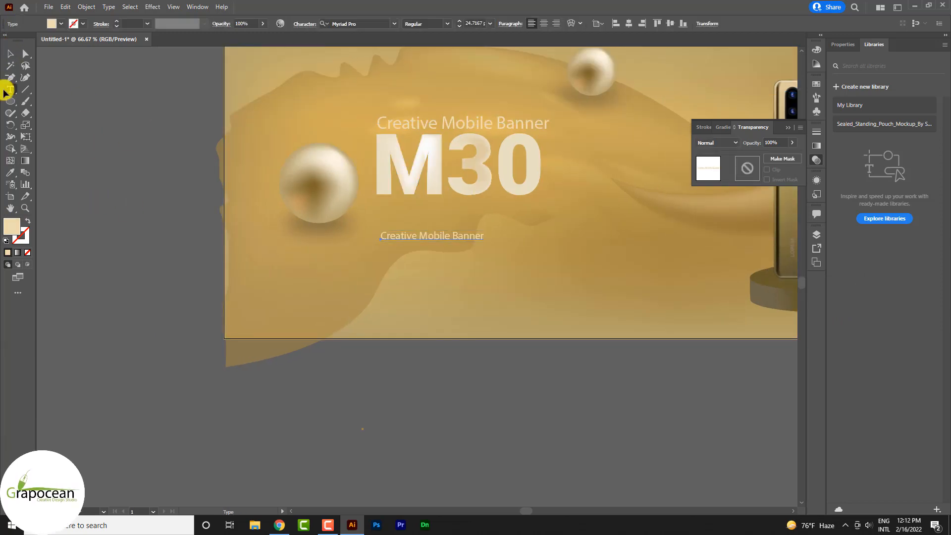
Move the M30 lettering to the right so it starts beneath the middle of the "Creative Mobile Banner" line
drag(441, 172, 563, 187)
click(531, 297)
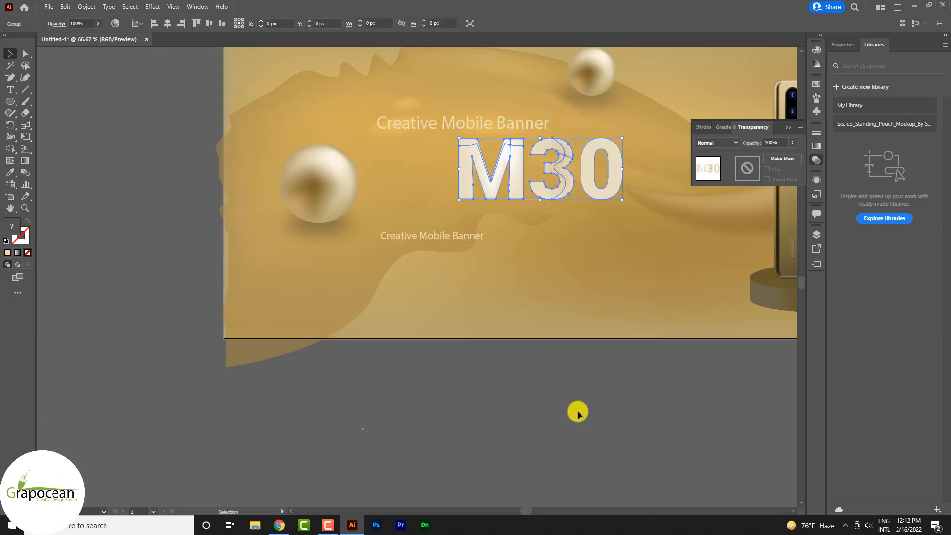
click(577, 409)
Duplicate the larger "Creative Mobile Banner" line below the banner and replace the copy's text with "Demo"
alt+drag(434, 128, 467, 402)
click(11, 89)
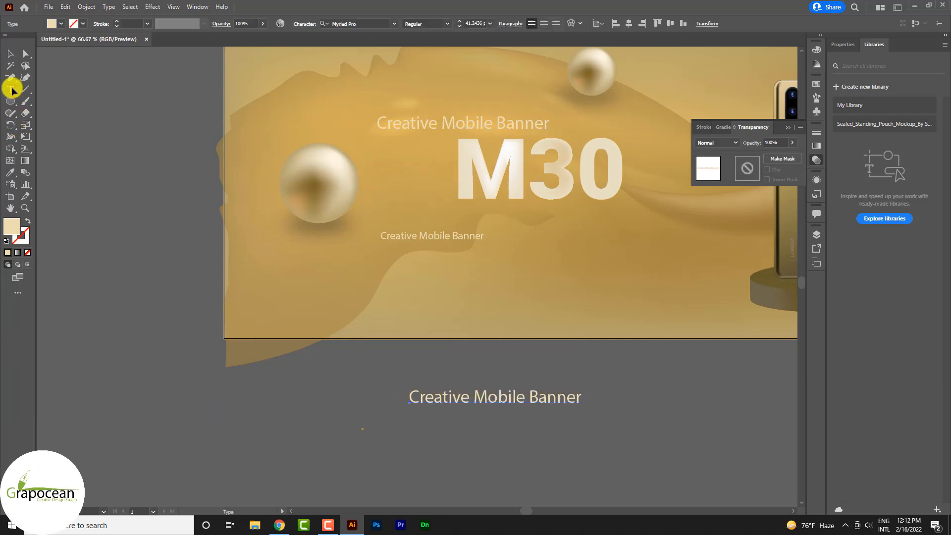
triple_click(413, 400)
key(BackSpace)
text(Demo MOd)
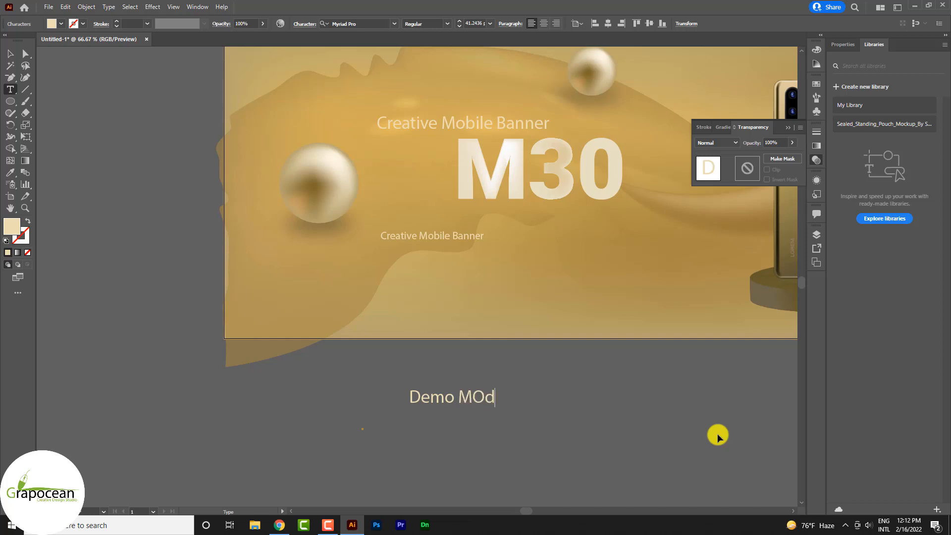
key(BackSpace)
key(BackSpace)
key(BackSpace)
key(BackSpace)
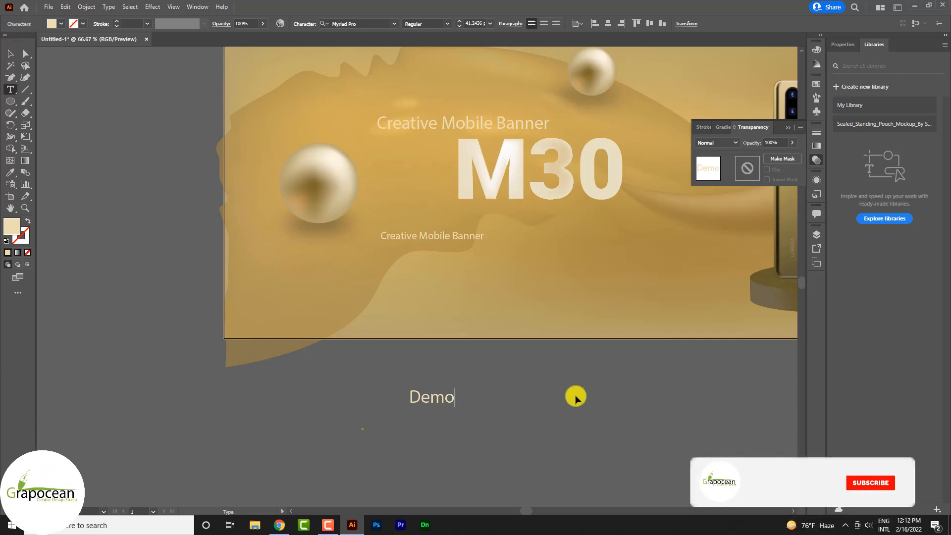
Enlarge the "Demo" text to about 142 pt and place it directly left of the M30 lettering
click(11, 54)
click(432, 406)
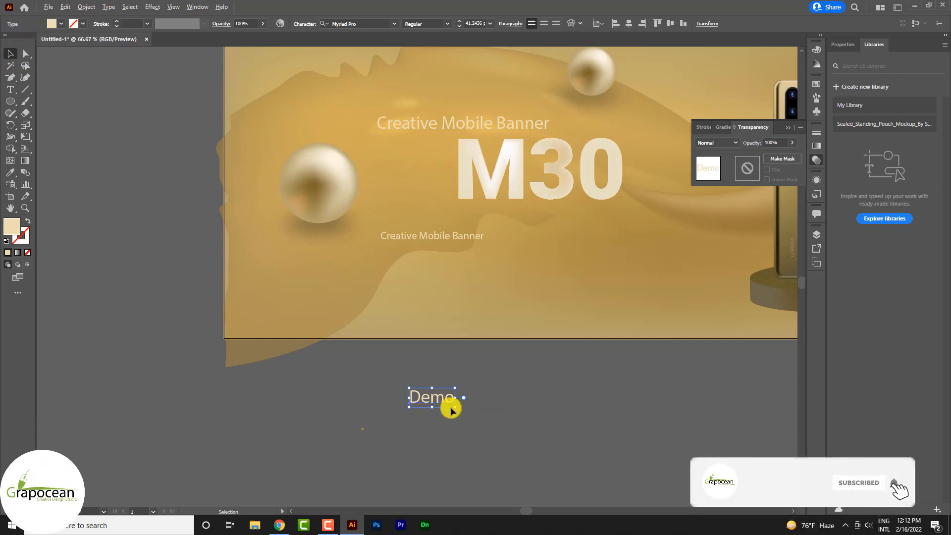
drag(452, 410, 565, 459)
key(ctrl+z)
drag(514, 428, 415, 185)
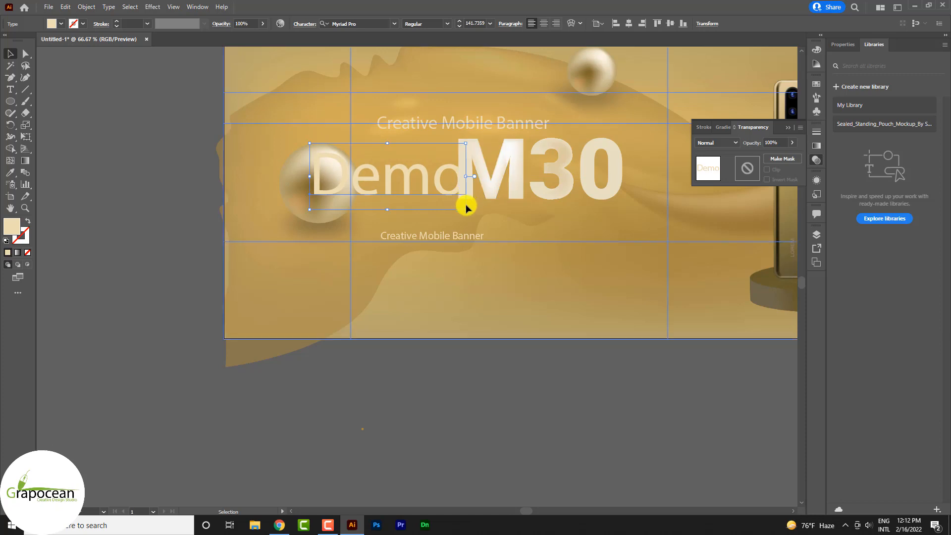
click(347, 262)
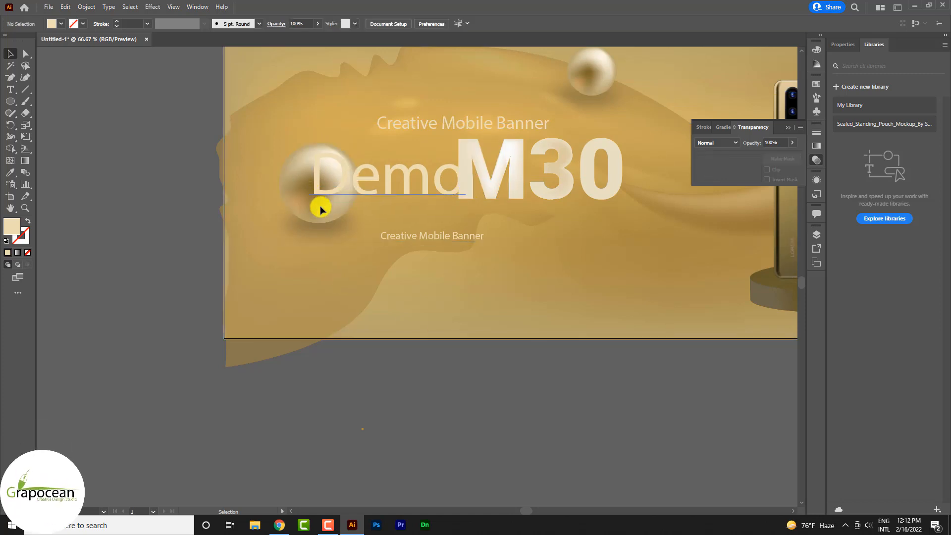
Move the large sphere together with its shadow down and to the left, clear of the "Demo" text
drag(306, 188, 267, 186)
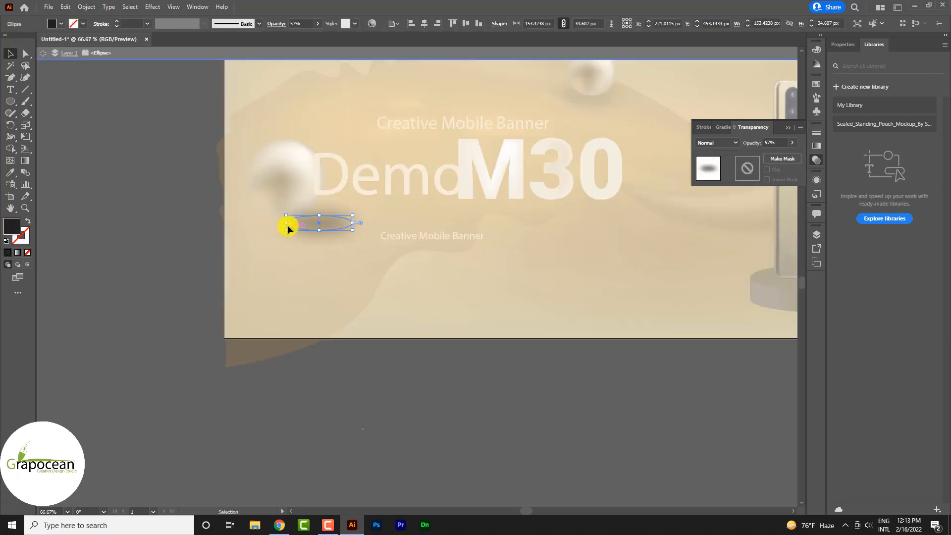
drag(297, 227, 327, 229)
click(325, 226)
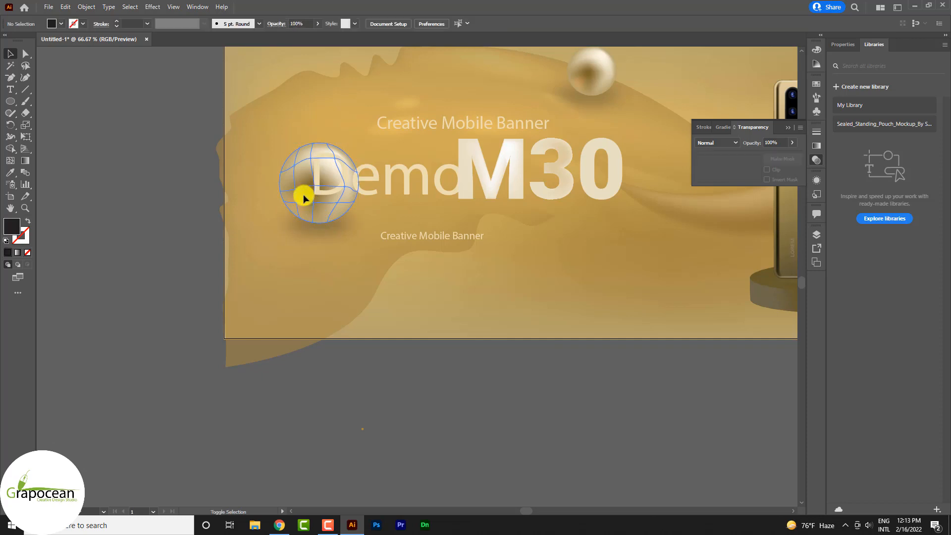
shift+click(301, 186)
drag(298, 183, 264, 246)
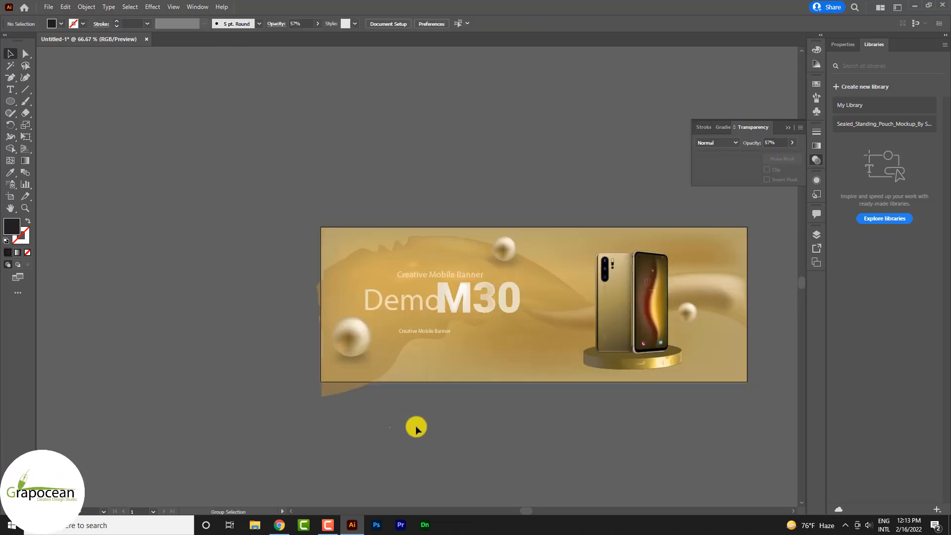
Move the Color, Android OS and Processor specification lines up to just below the "Demo" text
drag(569, 278, 580, 278)
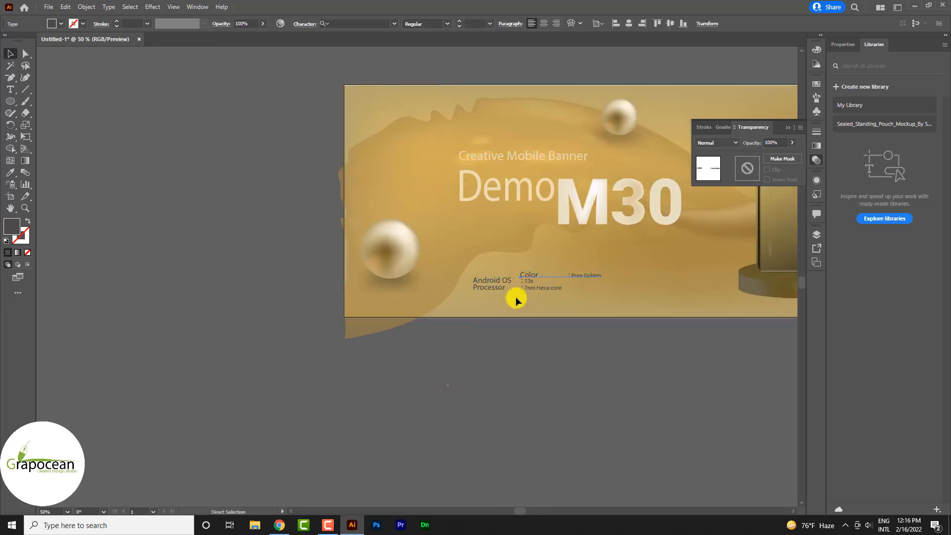
key(ctrl+z)
click(536, 396)
scroll(511, 292, up, 3)
click(480, 281)
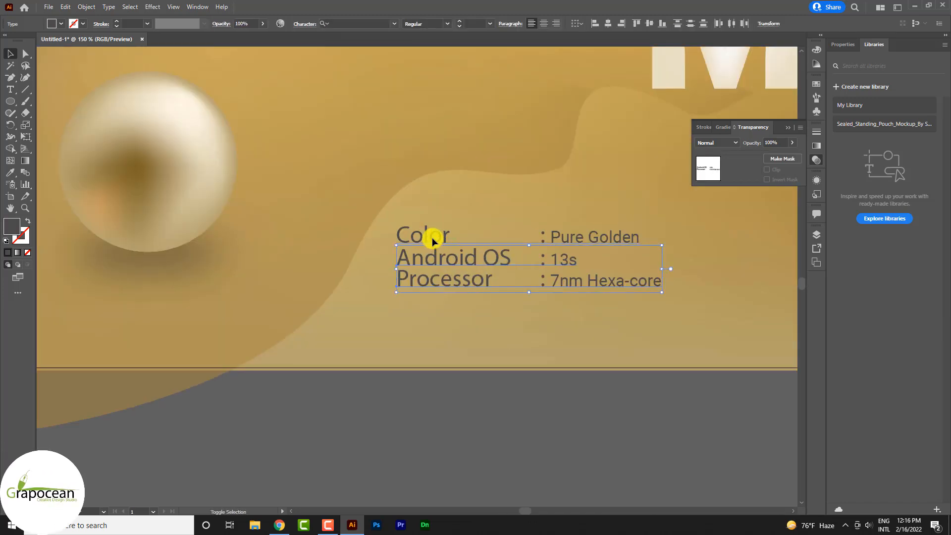
shift+click(432, 238)
scroll(483, 305, down, 4)
drag(479, 297, 473, 256)
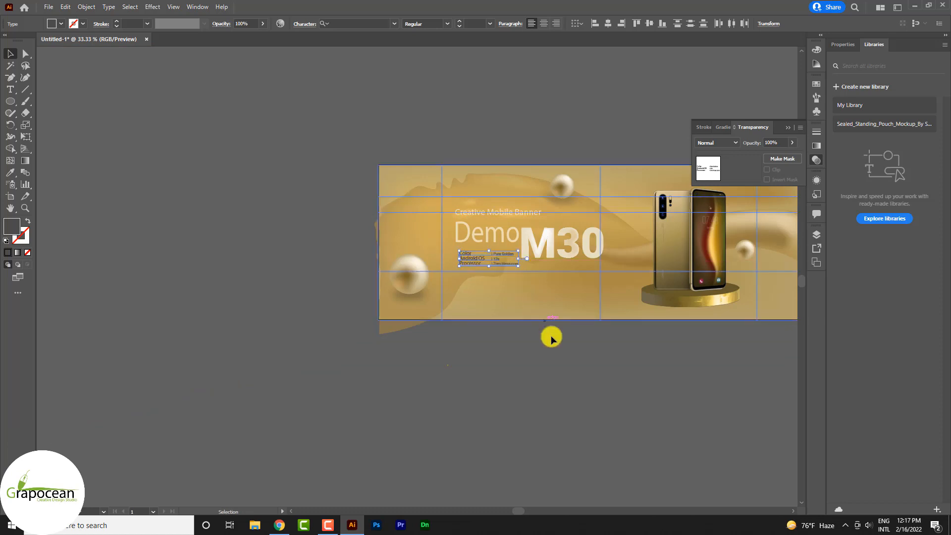
Try to move the three specification lines closer beneath "Demo", aligned with its left edge
scroll(480, 267, up, 3)
drag(603, 252, 481, 212)
click(545, 441)
key(ctrl+minus)
key(ctrl+minus)
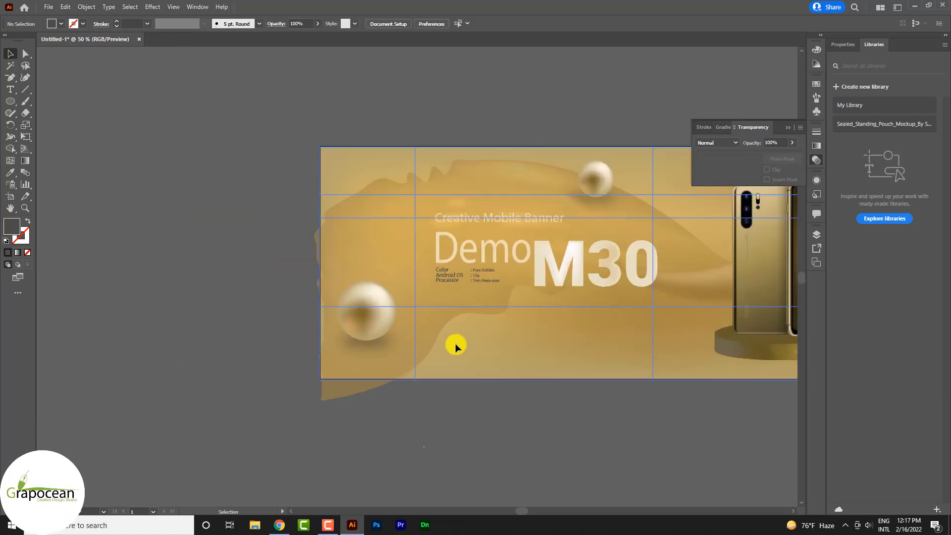
key(ctrl+z)
click(539, 420)
key(ctrl+;)
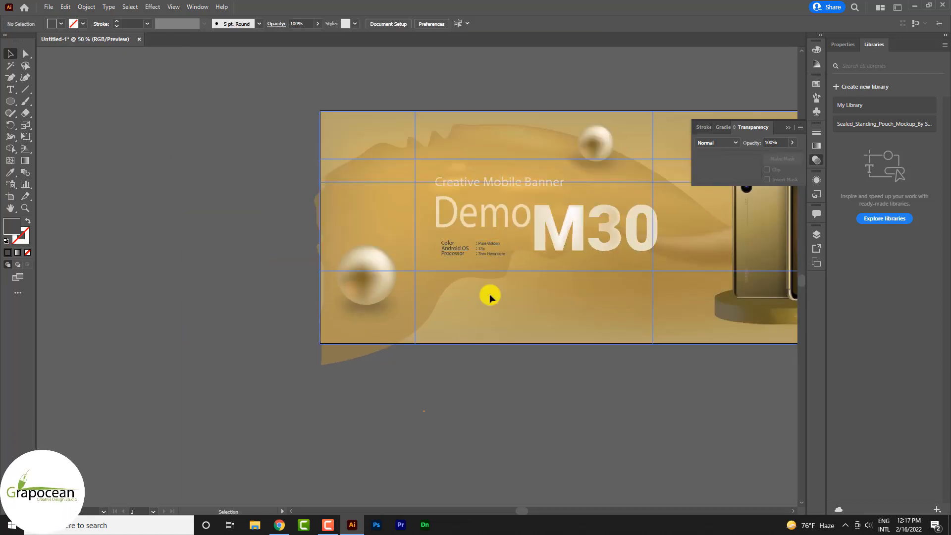
key(ctrl+;)
Recolour the Color, Android OS and Processor lines with the cream sampled from the "M" of the M30 lettering
scroll(465, 246, up, 2)
click(451, 263)
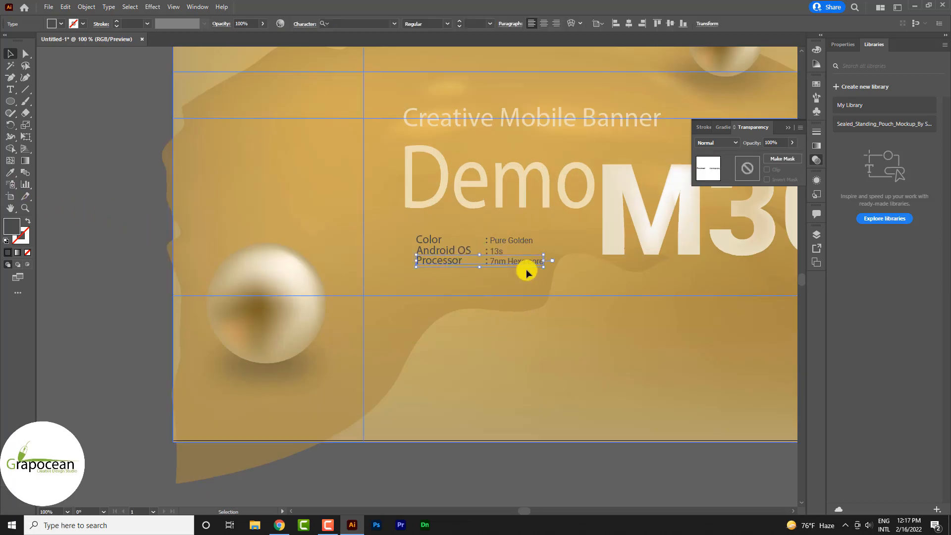
shift+click(494, 249)
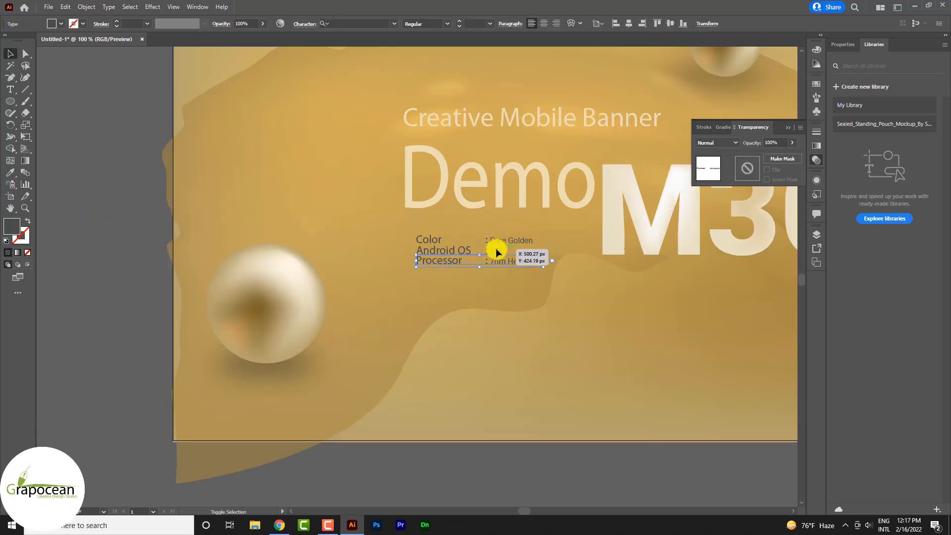
click(10, 173)
click(631, 208)
click(10, 53)
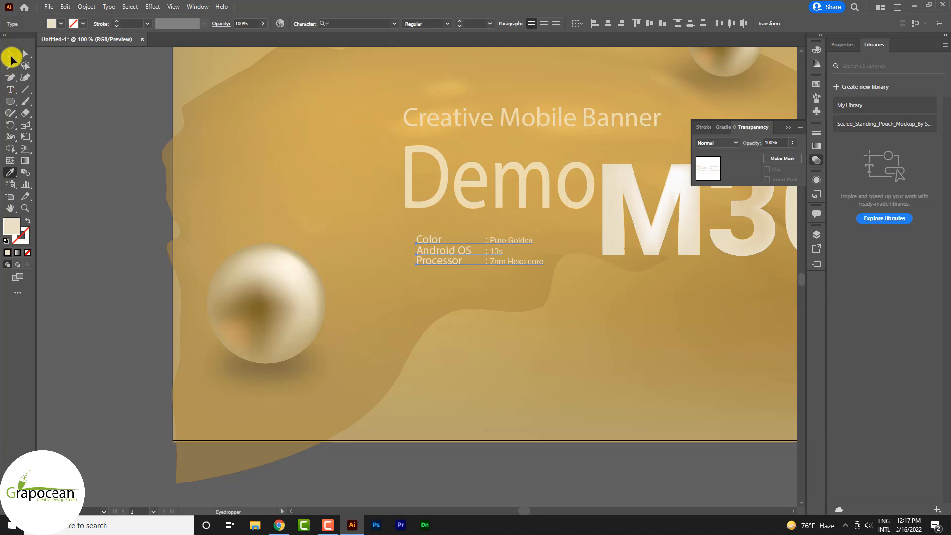
click(485, 454)
scroll(503, 335, right, 5)
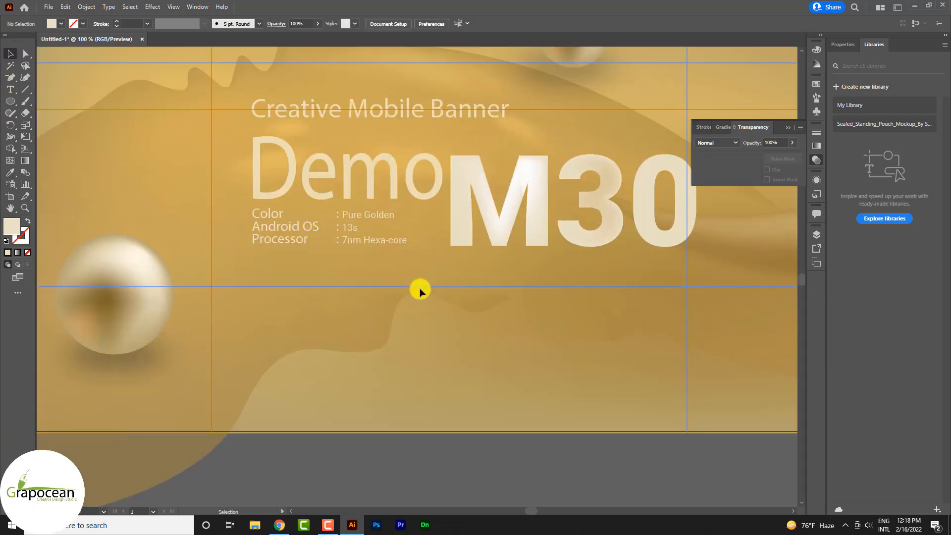
Duplicate the "Creative Mobile Banner" line below the specification lines and change the copy's text to "Price: $250"
scroll(420, 289, up, 1)
click(391, 144)
drag(391, 144, 389, 309)
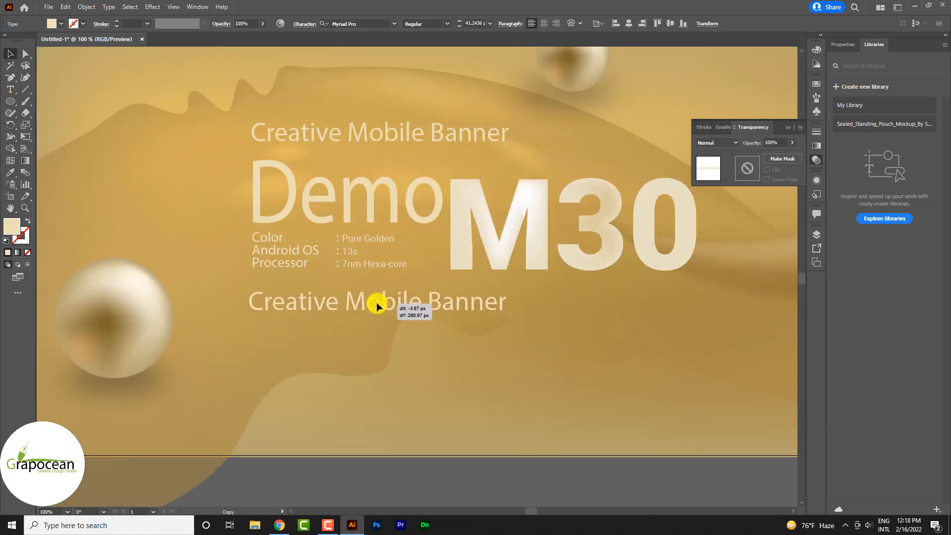
key(ctrl+semicolon)
click(10, 89)
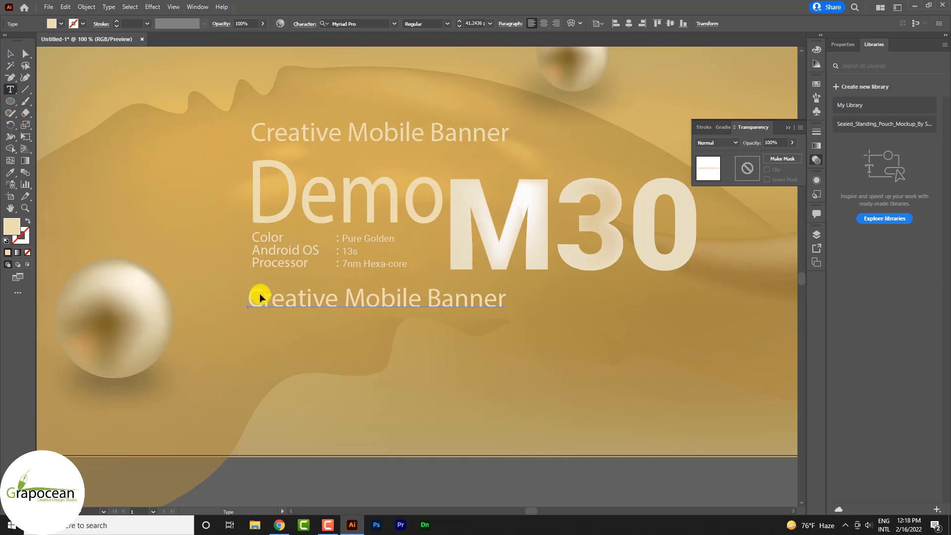
drag(256, 296, 636, 296)
text(price)
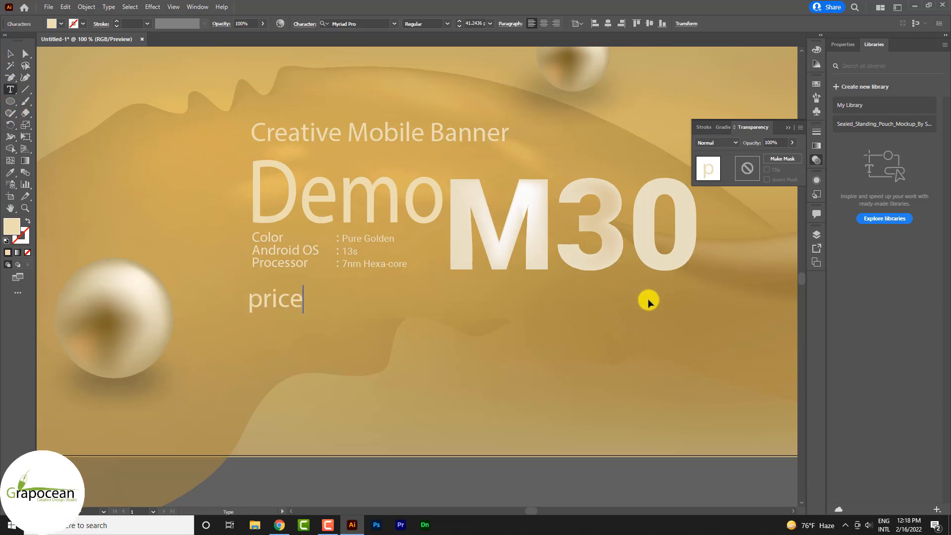
text(:)
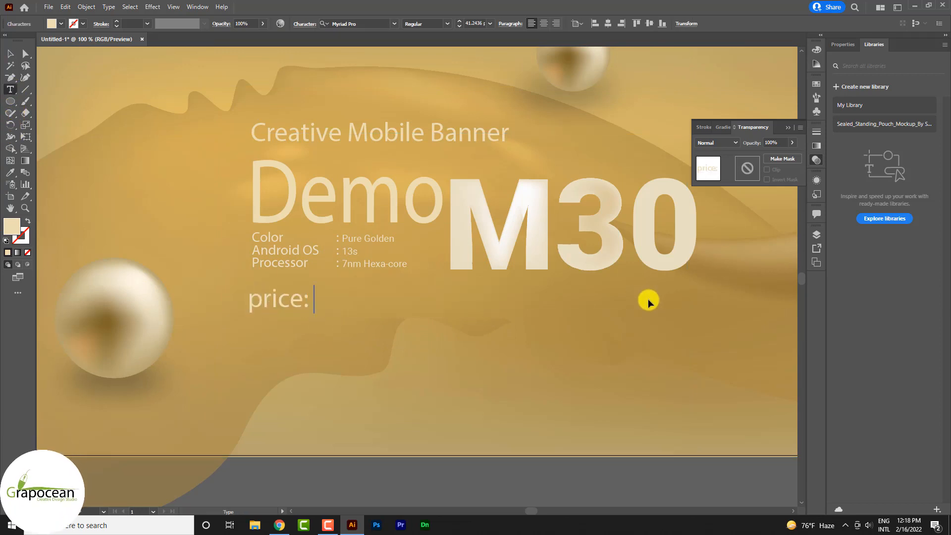
text( $20)
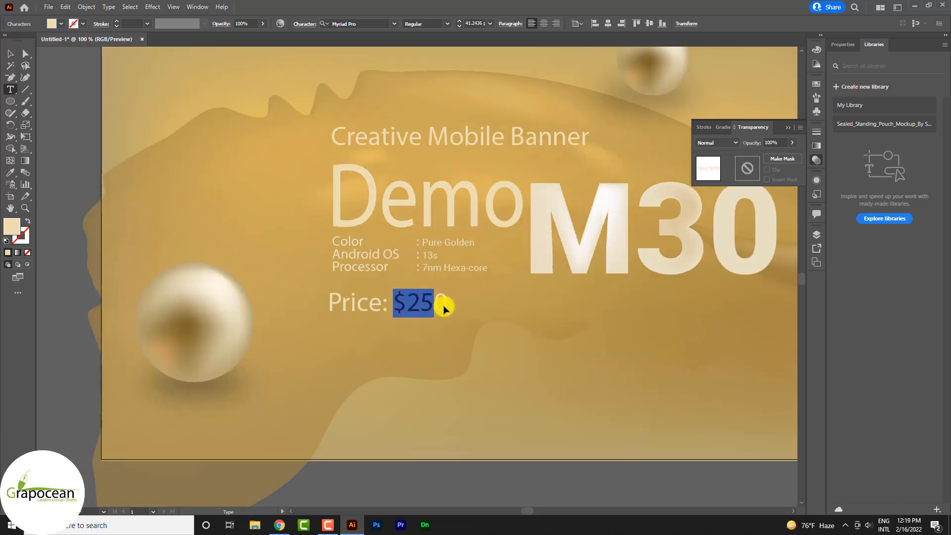
Set the "$250" part of the price line in the Roboto font with the Black style
drag(445, 308, 449, 307)
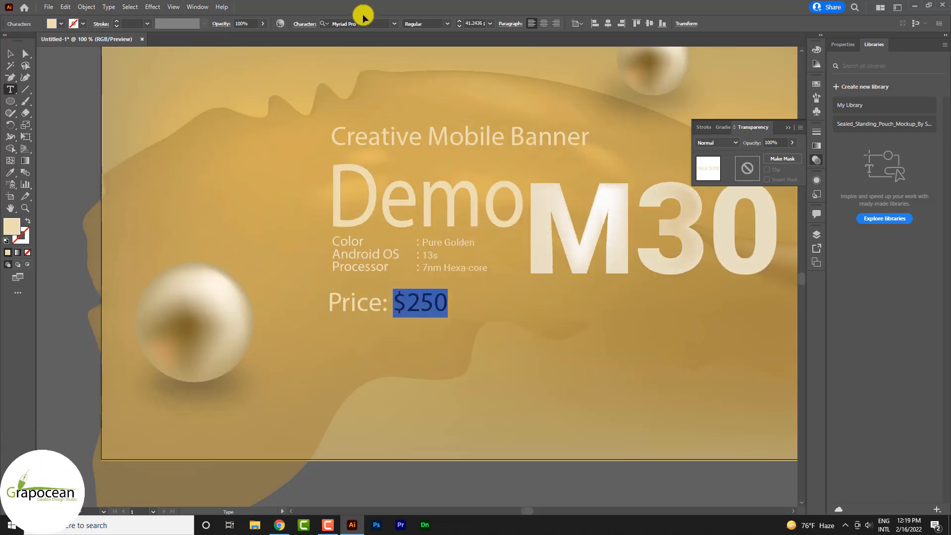
click(395, 23)
key(Up)
key(Return)
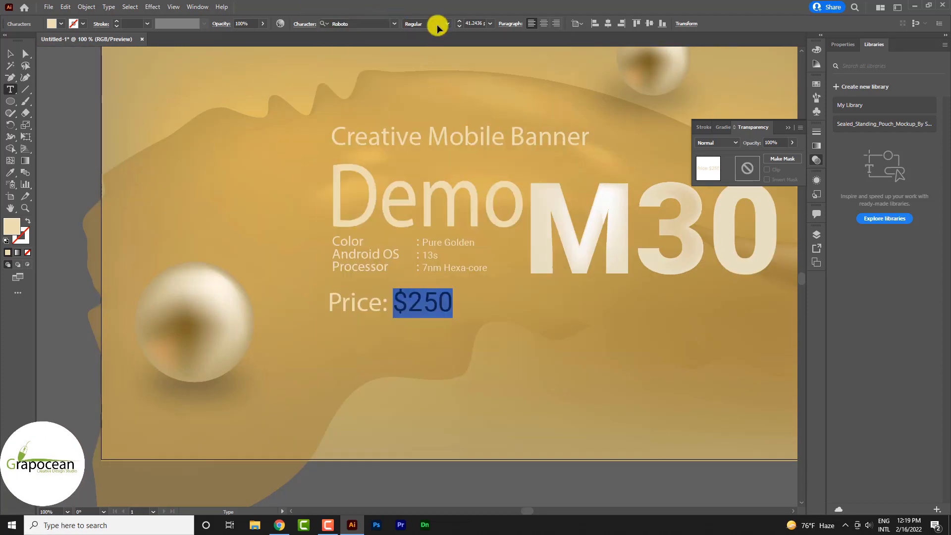
click(448, 25)
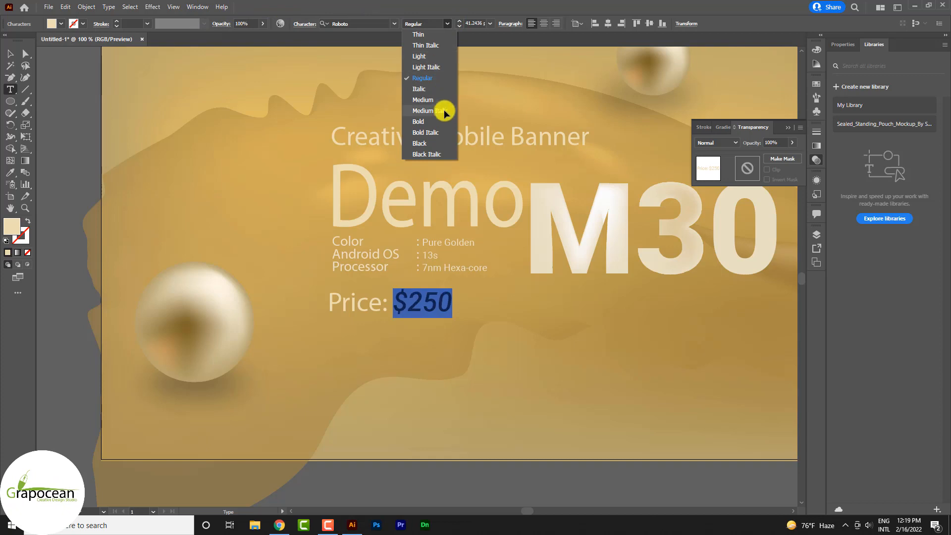
click(439, 149)
click(9, 53)
scroll(469, 484, down, 1)
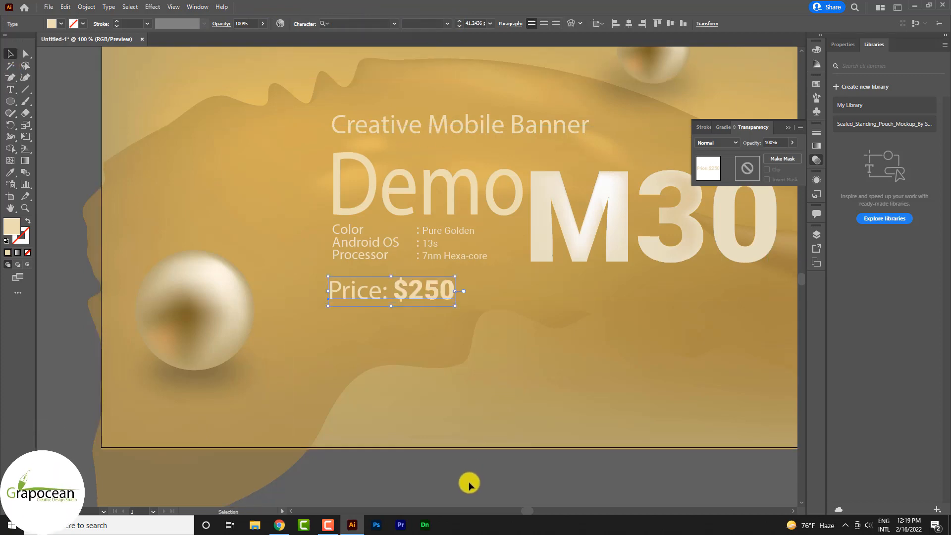
Enlarge the "Price: $250" line to about 51.2 pt and place it slightly lower beneath the specification lines
click(469, 483)
scroll(465, 457, down, 4)
scroll(436, 380, up, 3)
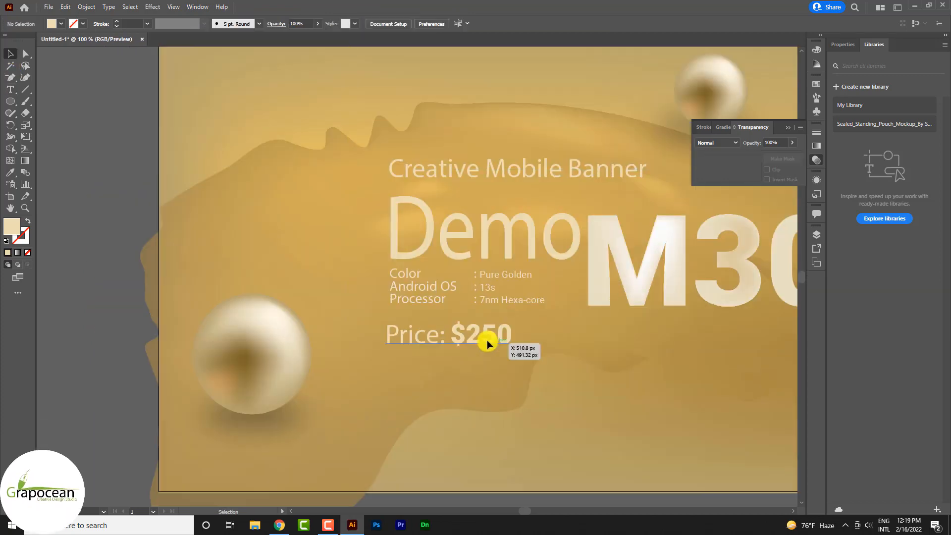
click(486, 340)
mouse_move(512, 350)
mouse_down()
mouse_move(556, 363)
mouse_move(509, 356)
mouse_up()
key(ctrl+z)
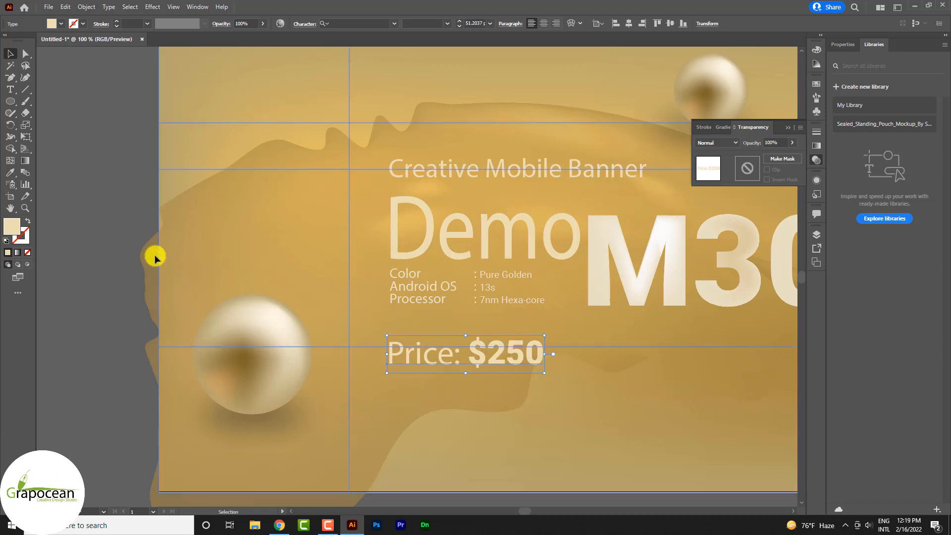
key(ctrl+z)
key(ctrl+shift+a)
Draw a rounded rectangle about 134 by 56 px around "$250", with no fill and a 1 pt stroke
click(12, 103)
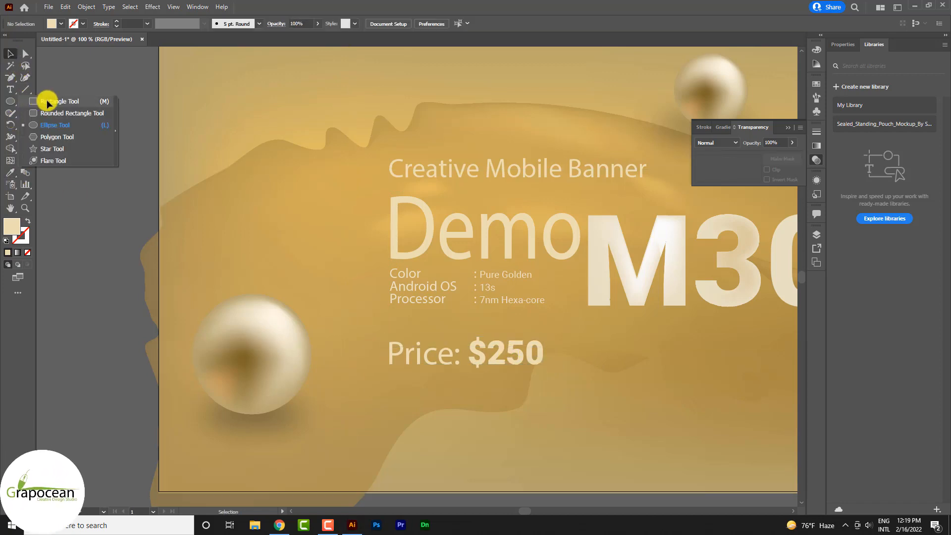
click(46, 113)
drag(461, 338, 548, 374)
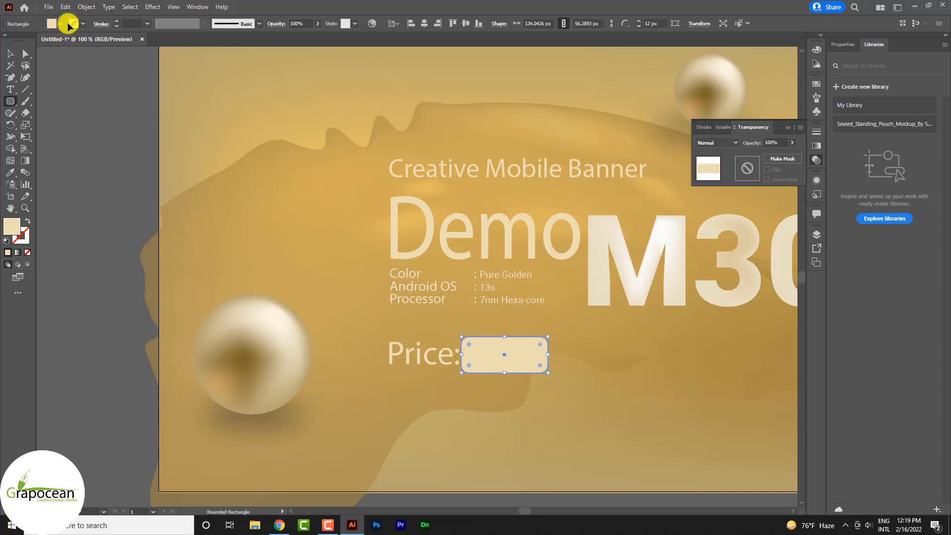
click(61, 24)
click(7, 41)
click(74, 23)
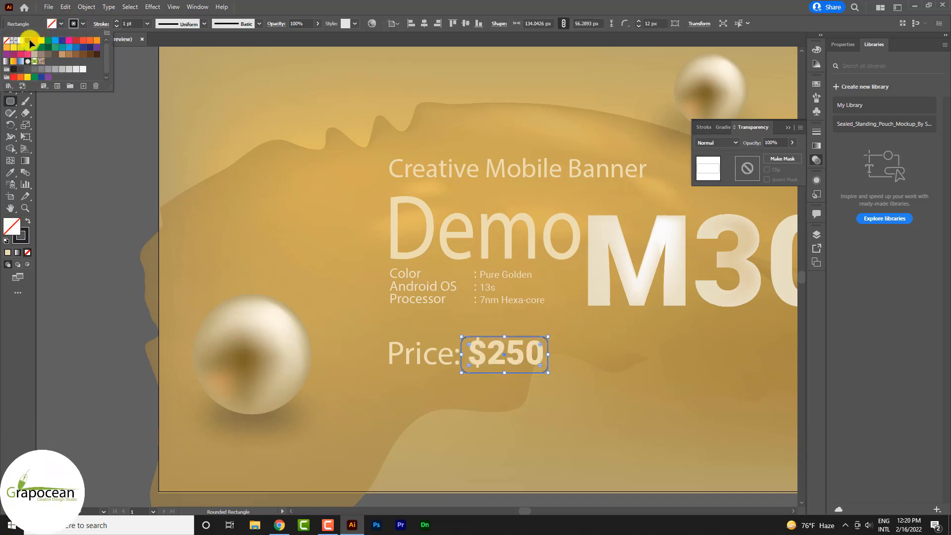
double_click(23, 228)
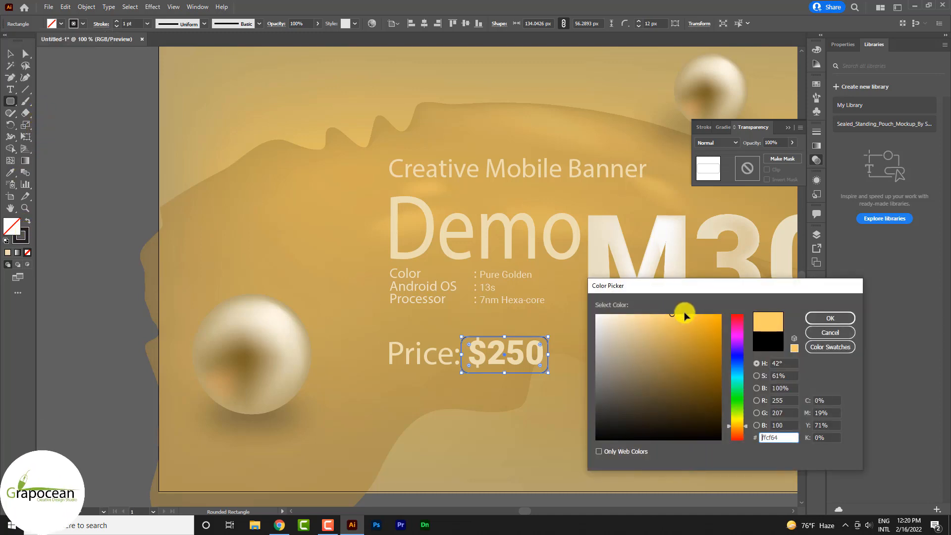
click(830, 318)
click(58, 23)
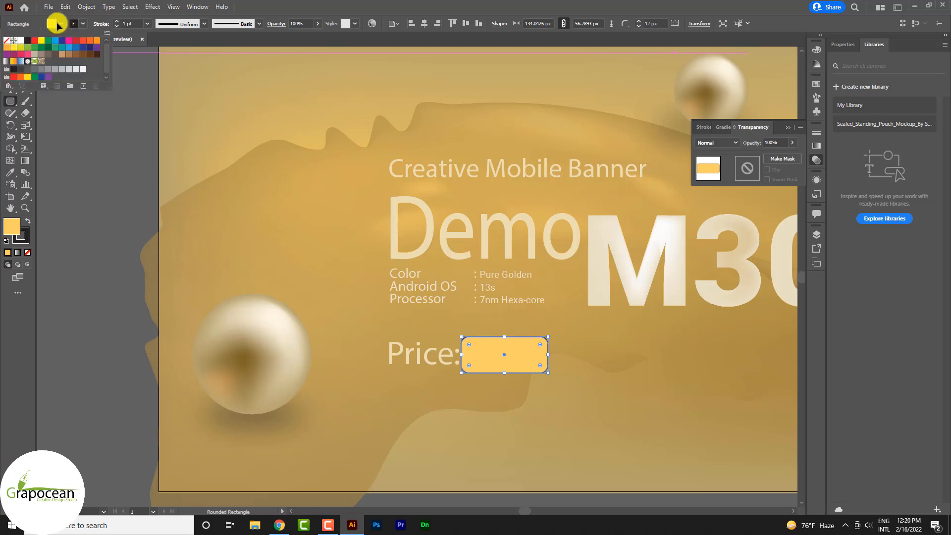
click(7, 44)
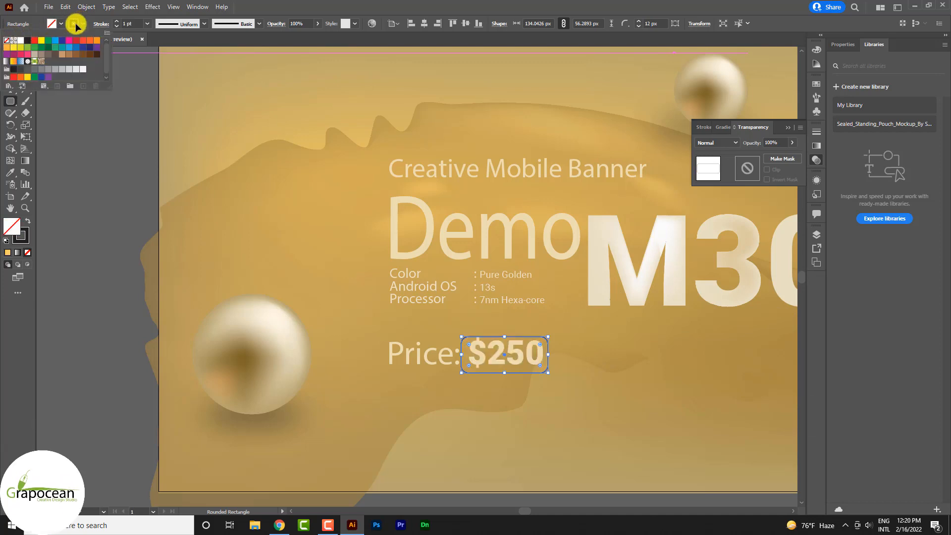
Set the stroke colour of the rounded rectangle around "$250" to ffc257
double_click(23, 235)
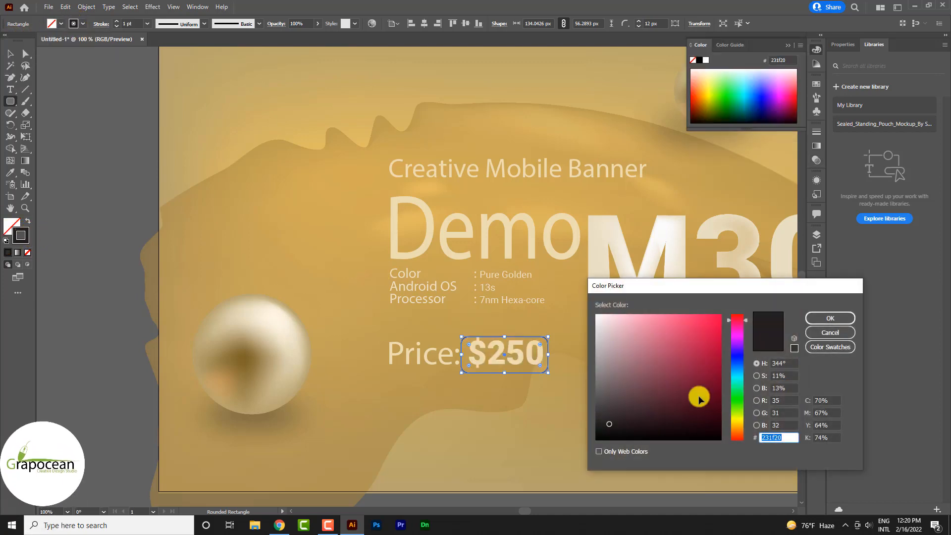
click(735, 425)
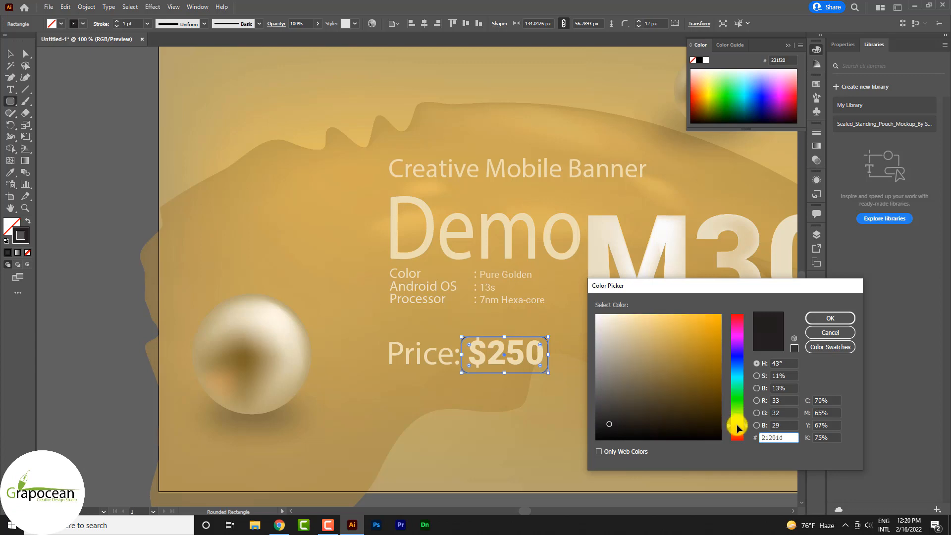
click(704, 318)
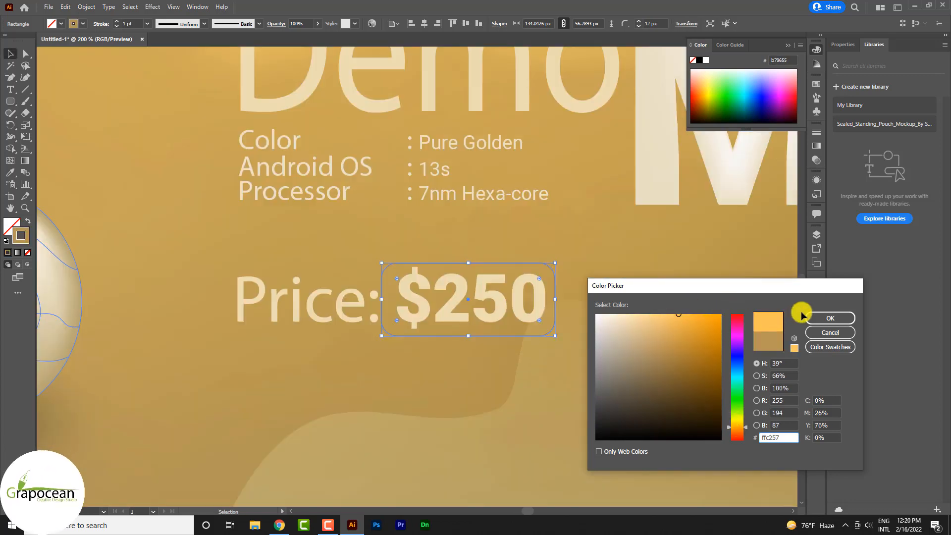
click(807, 318)
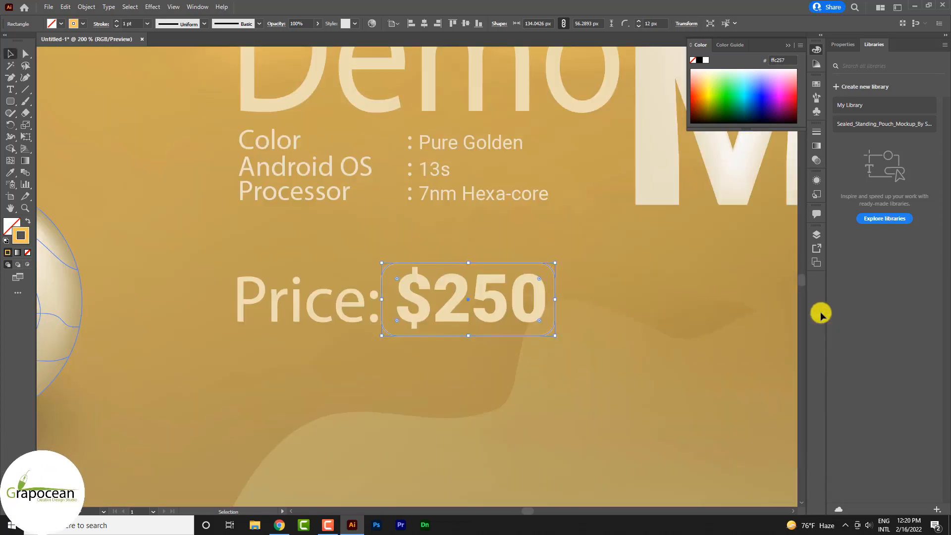
scroll(492, 364, down, 3)
scroll(545, 425, down, 2)
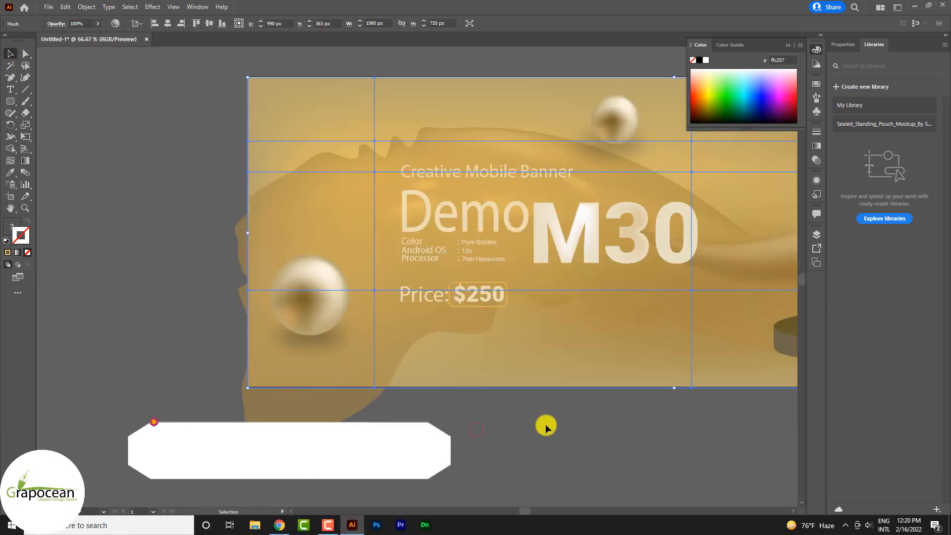
click(526, 427)
Shift the rounded outline slightly to the right so that it is centred around "$250"
scroll(486, 280, up, 4)
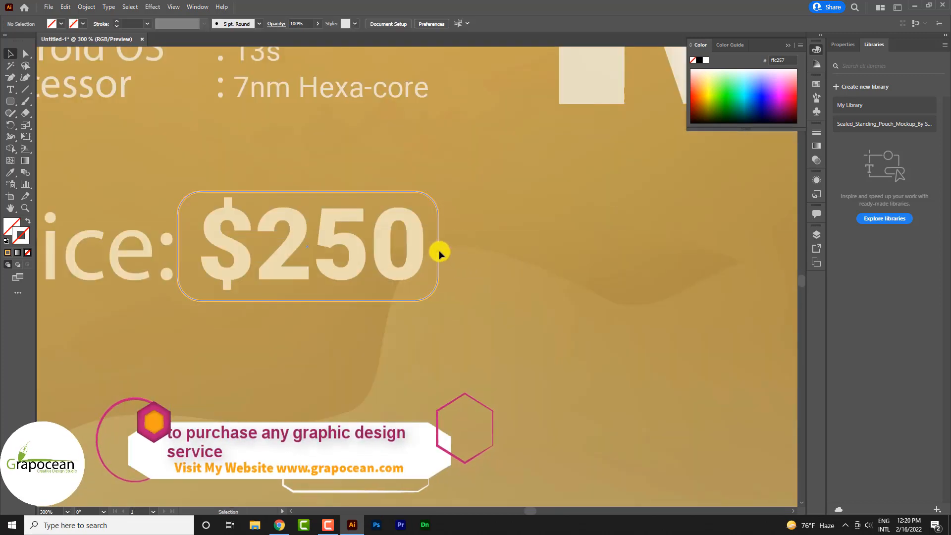
drag(439, 253, 467, 264)
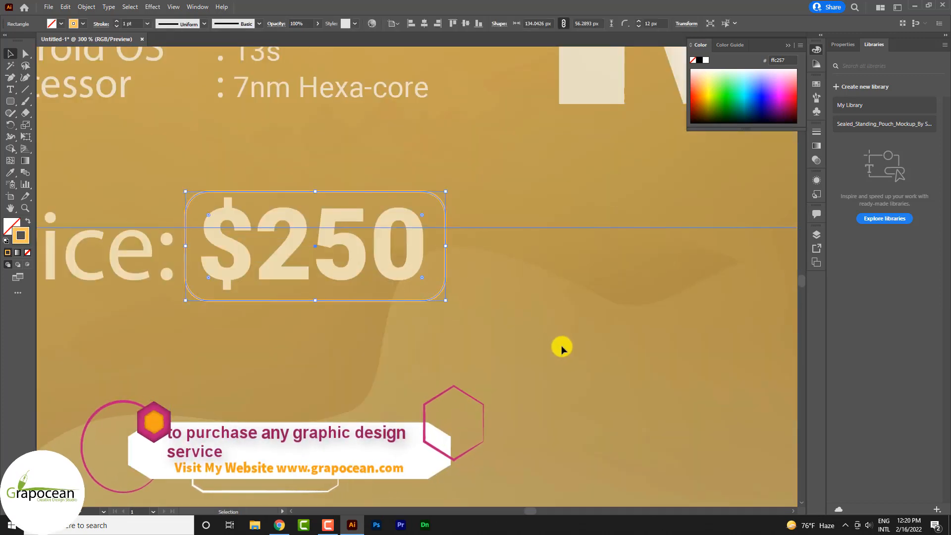
scroll(557, 357, down, 2)
scroll(548, 421, down, 1)
click(545, 478)
Copy the large sphere without its shadow to the banner's lower-right corner, enlarged and overlapping the artboard edge
scroll(548, 480, down, 4)
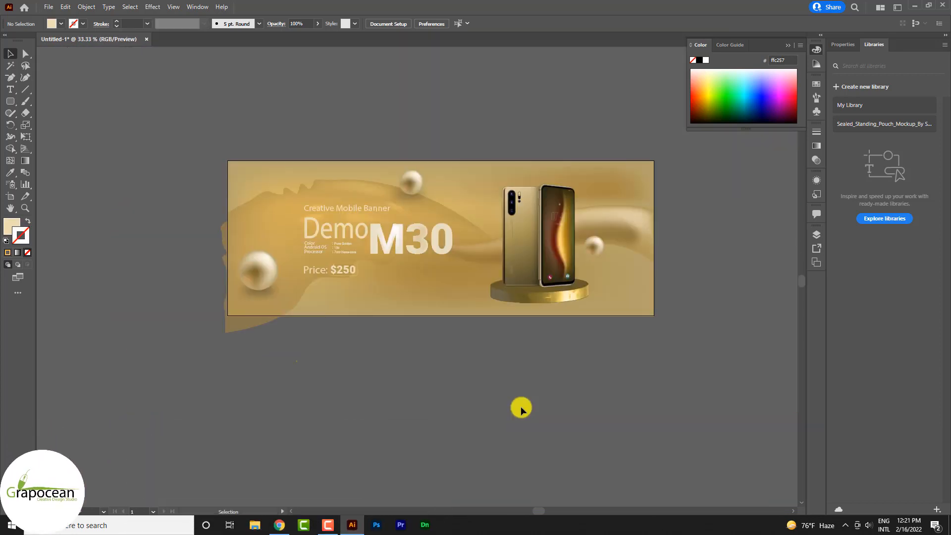
click(258, 271)
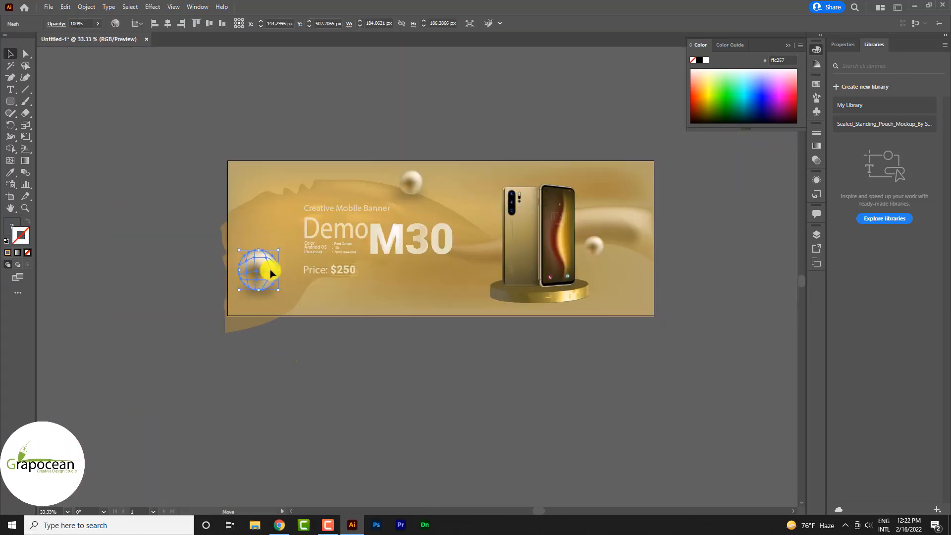
drag(258, 272, 696, 369)
drag(637, 327, 638, 323)
click(735, 377)
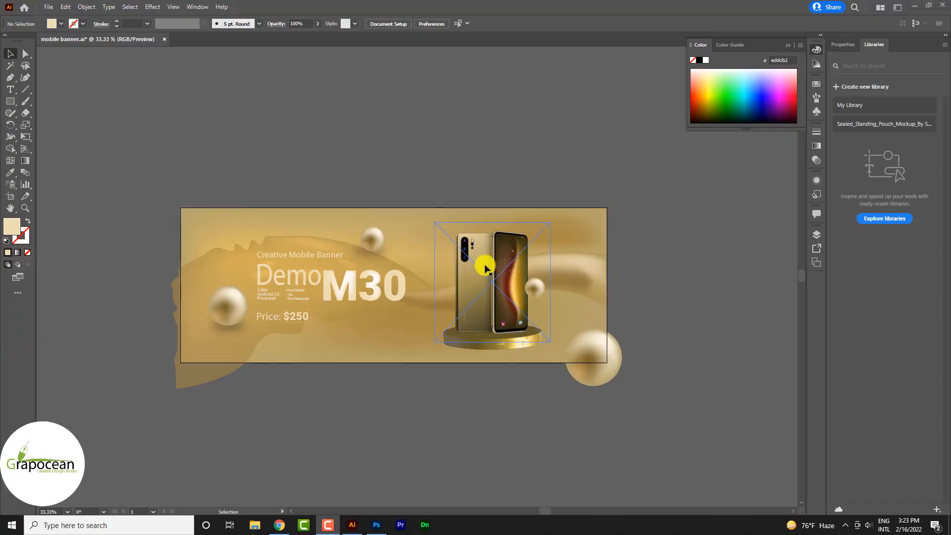
Set the fill colour of "Demo" and the M30 lettering to yellow f3ff00
scroll(329, 322, up, 1)
click(365, 268)
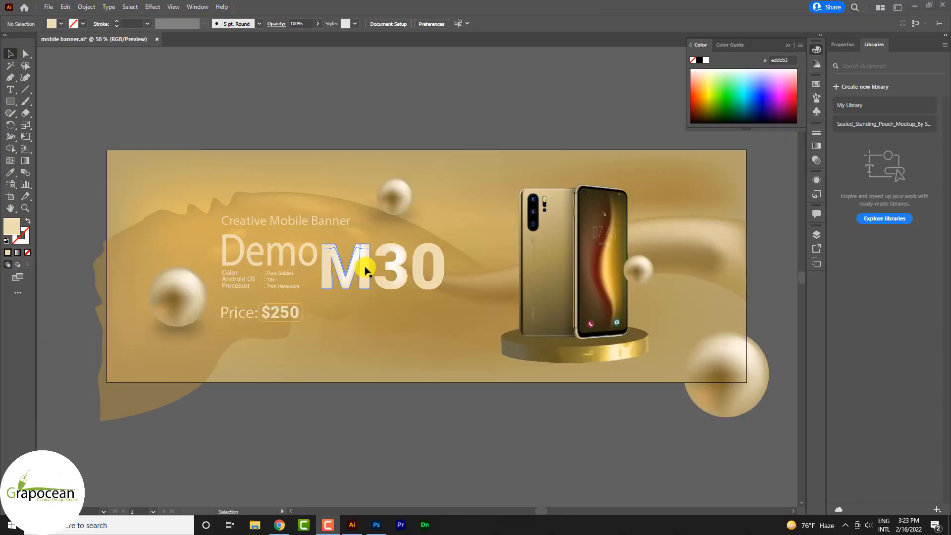
shift+click(393, 265)
shift+click(418, 263)
shift+click(311, 257)
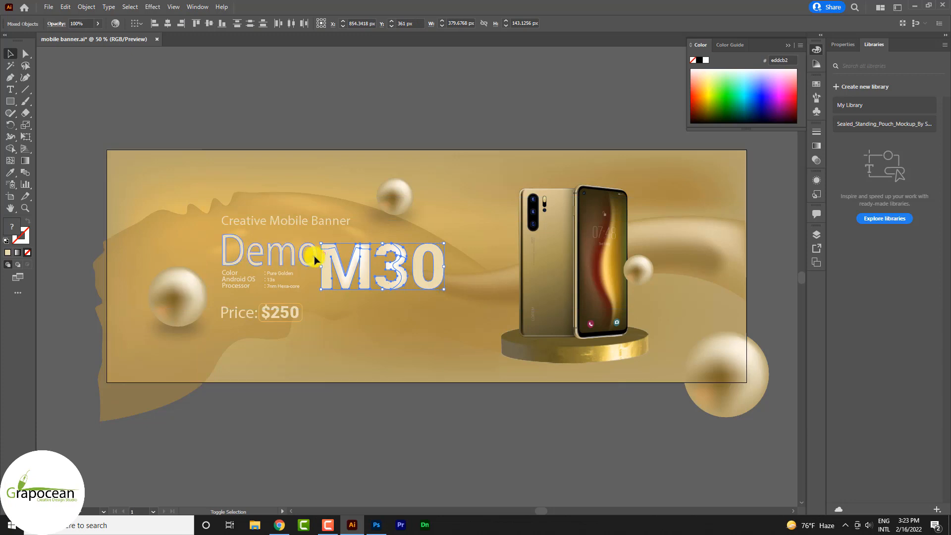
double_click(13, 230)
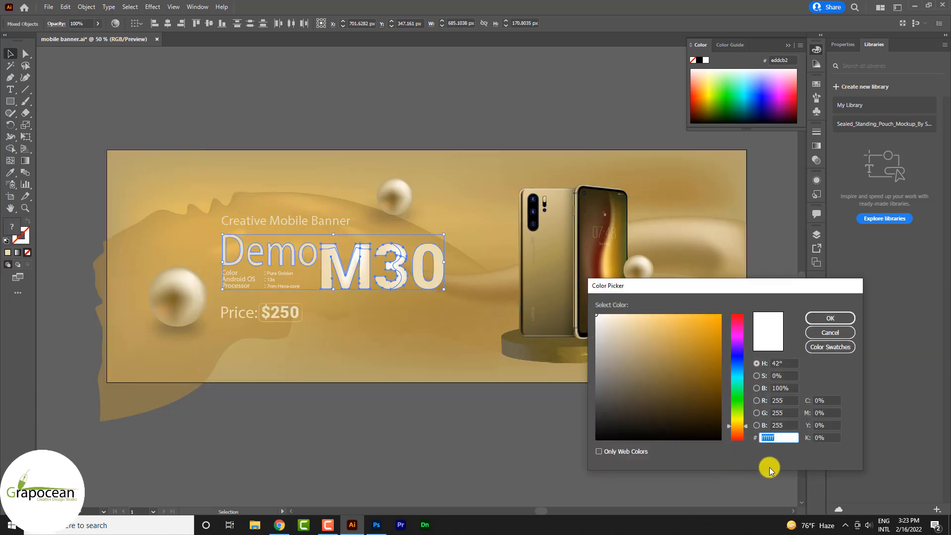
text(f3ff00)
click(824, 319)
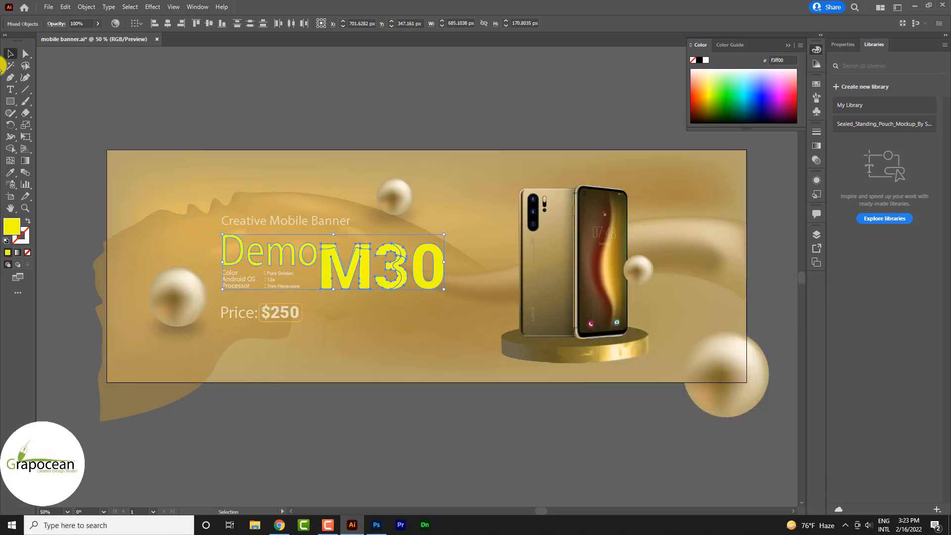
click(335, 458)
Recolour the "Price: $250" line with the yellow sampled from the "M" of the M30 lettering
scroll(234, 335, up, 1)
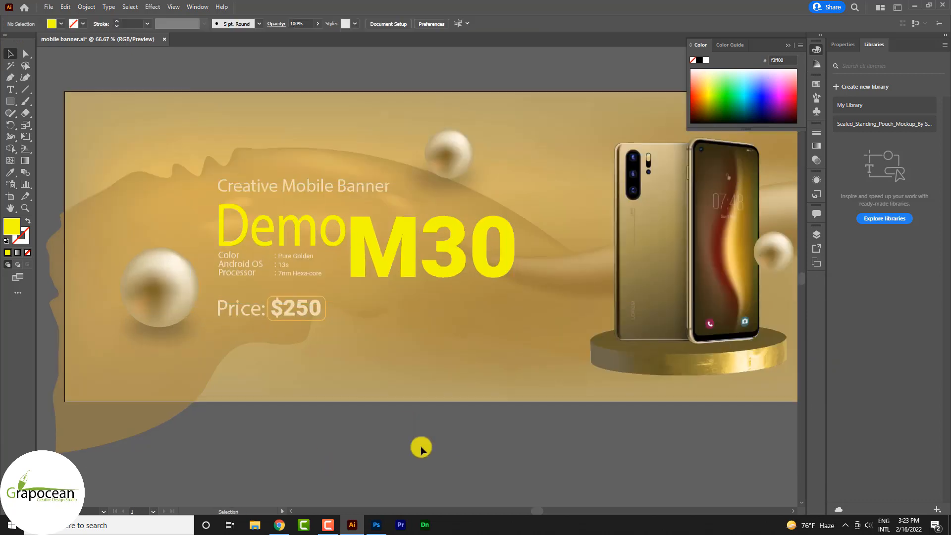
scroll(293, 304, up, 2)
click(288, 311)
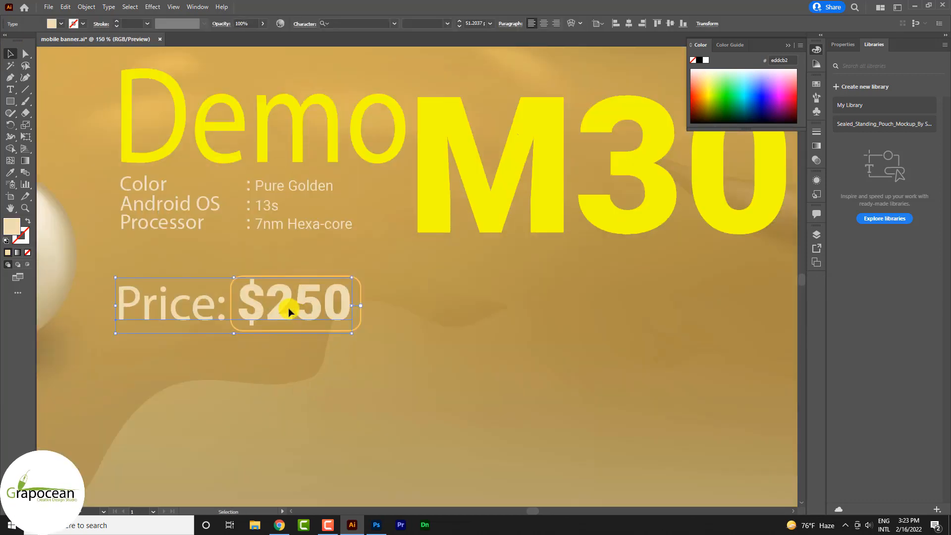
click(15, 177)
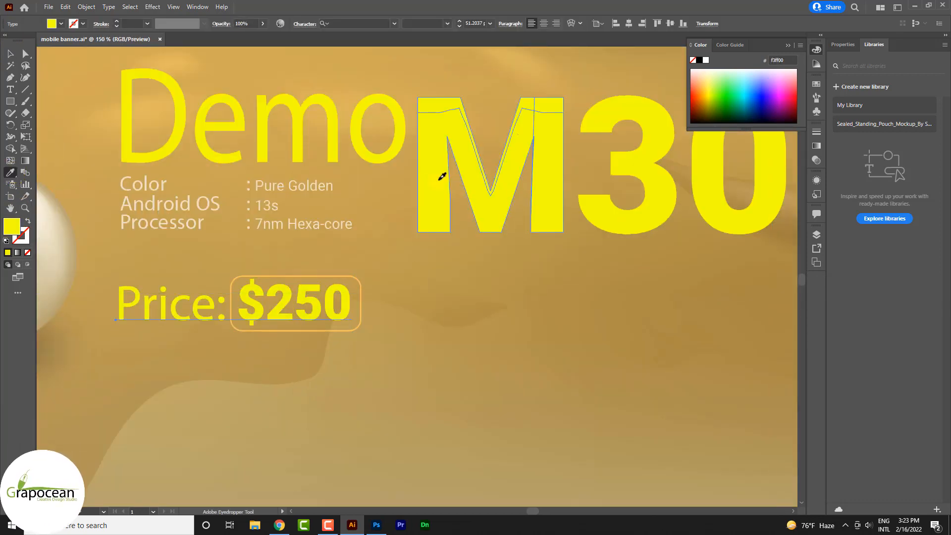
key(v)
click(367, 296)
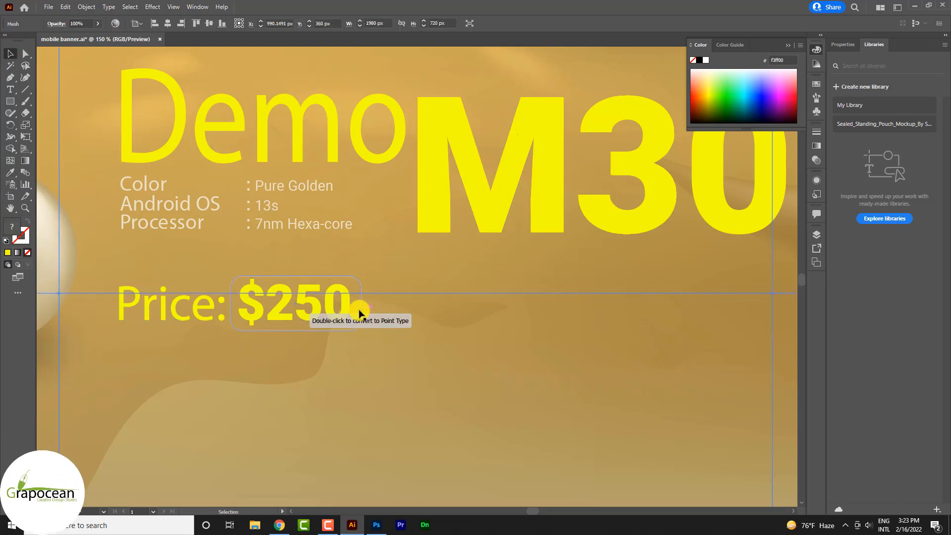
Set the stroke colour of the rounded outline around "$250" to yellow f3ff00
click(360, 313)
double_click(20, 233)
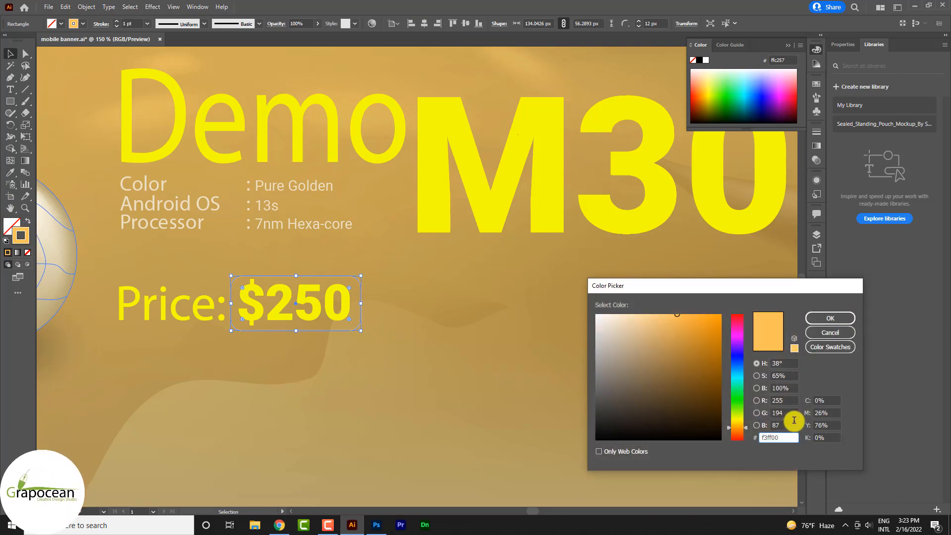
click(830, 318)
click(413, 429)
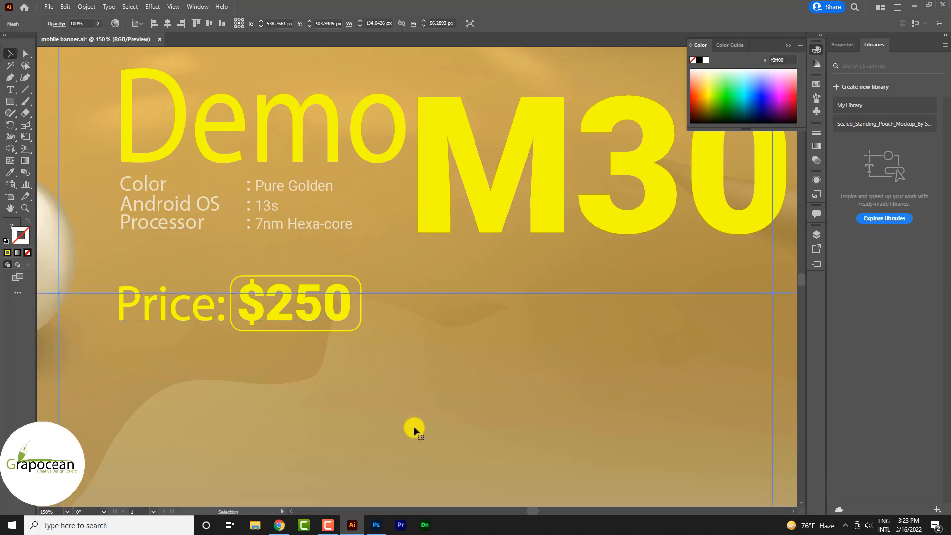
Group all of the banner artwork, including the ribbon and sphere that extend past the artboard
scroll(413, 429, down, 4)
right_click(439, 293)
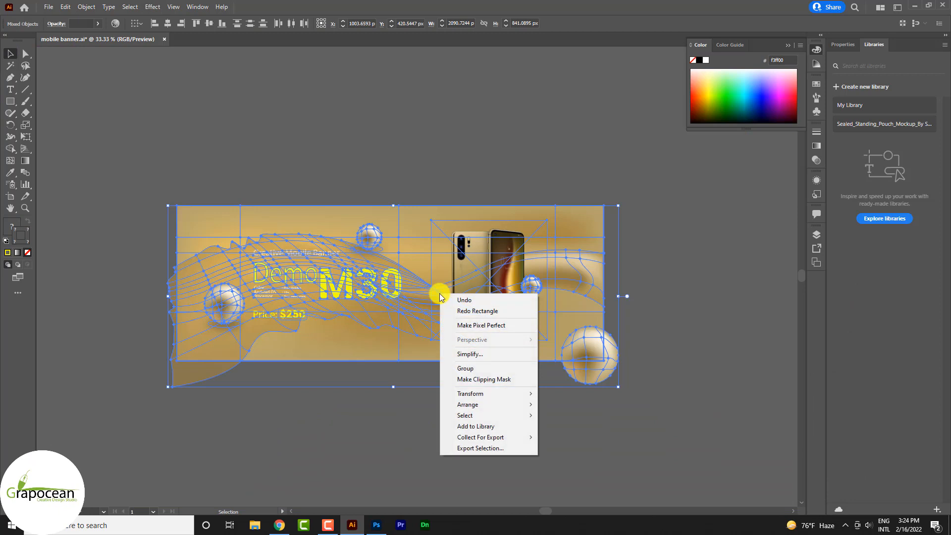
click(464, 368)
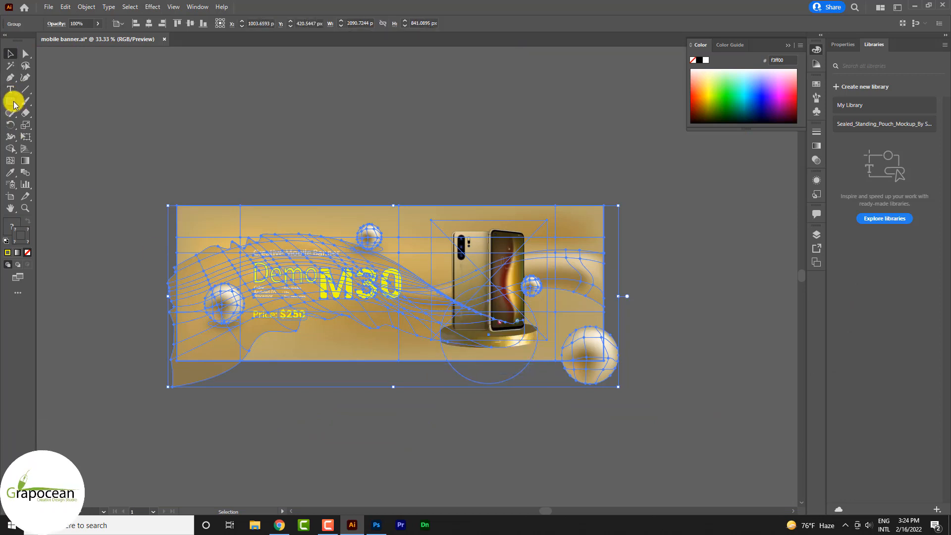
Draw an unfilled rectangle of about 1980 by 719 px over the artboard, from its upper-left to its lower-right corner
key(v)
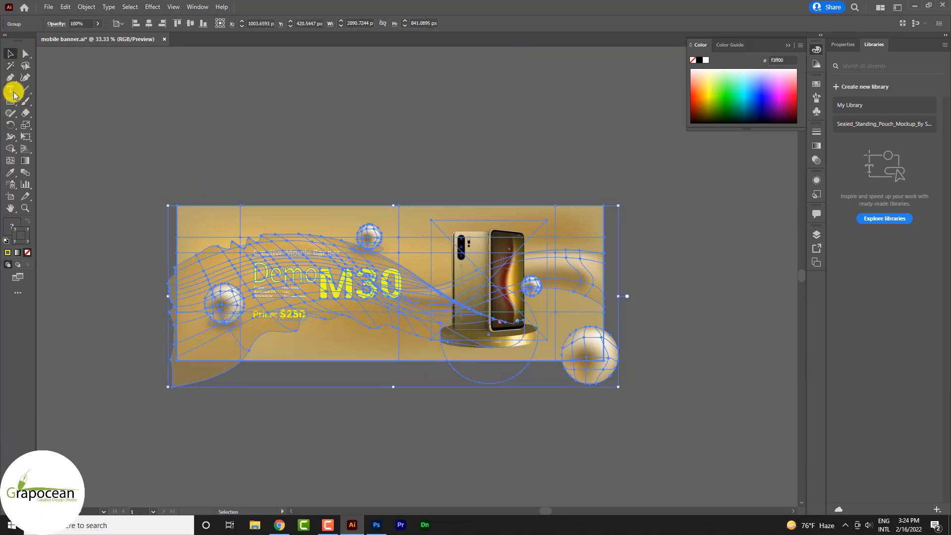
click(89, 85)
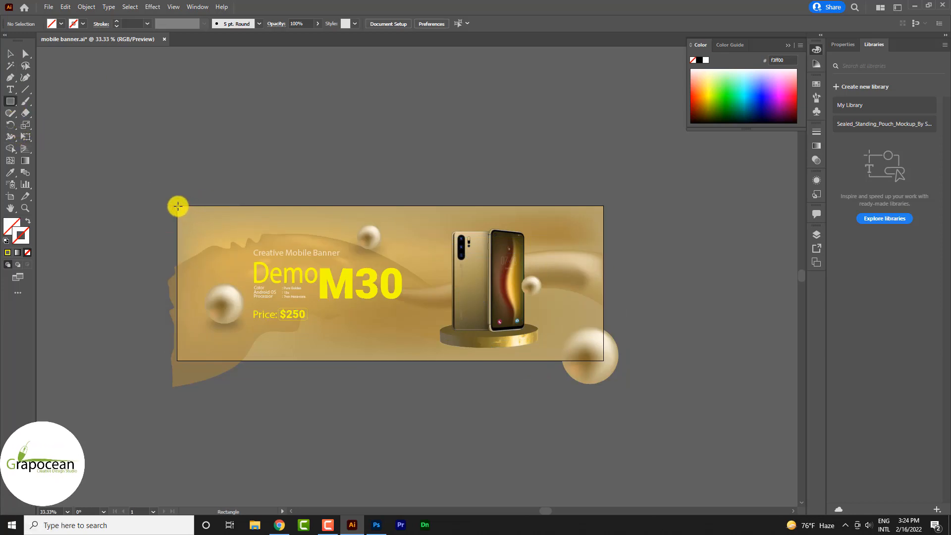
drag(177, 206, 603, 360)
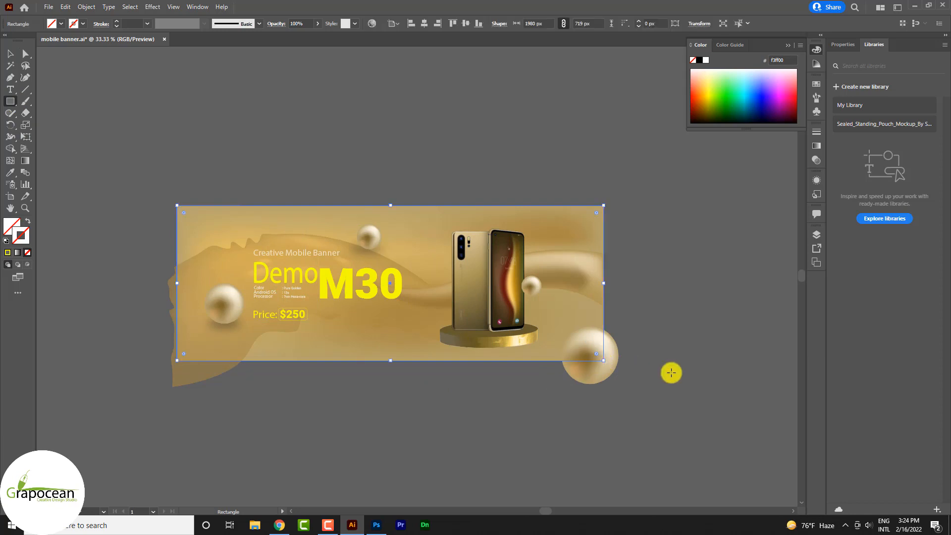
Make a clipping mask from the artboard-sized rectangle and the grouped artwork to trim everything outside the banner, leaving nothing selected
click(10, 52)
key(ctrl+a)
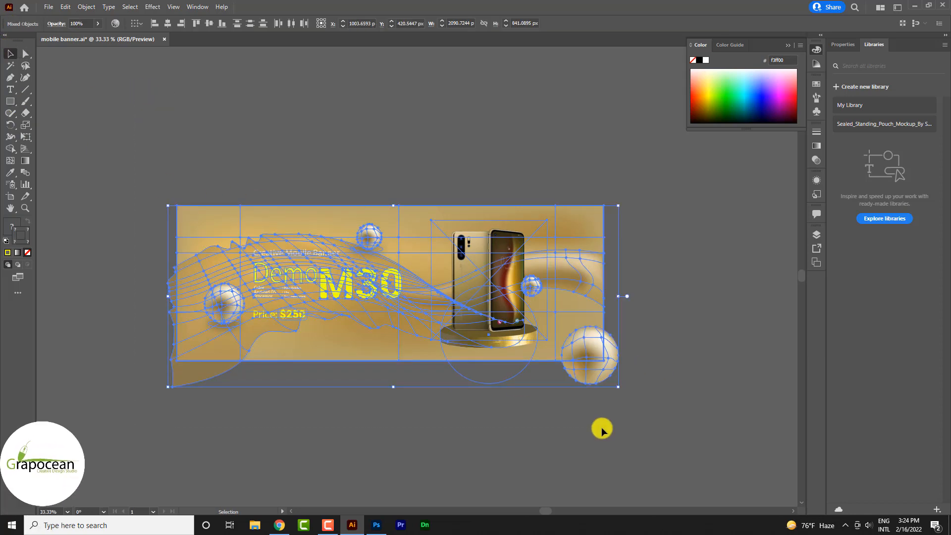
click(153, 10)
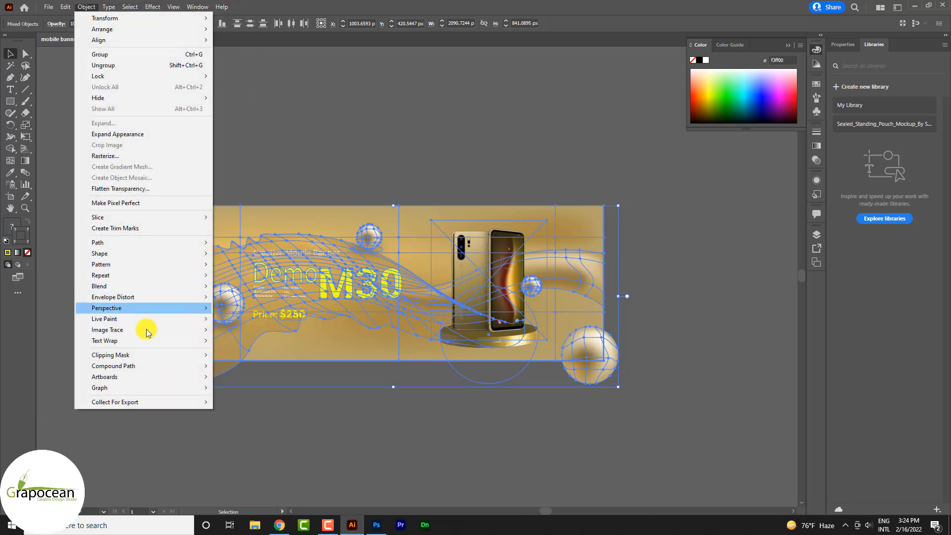
mouse_move(171, 355)
click(234, 360)
click(396, 418)
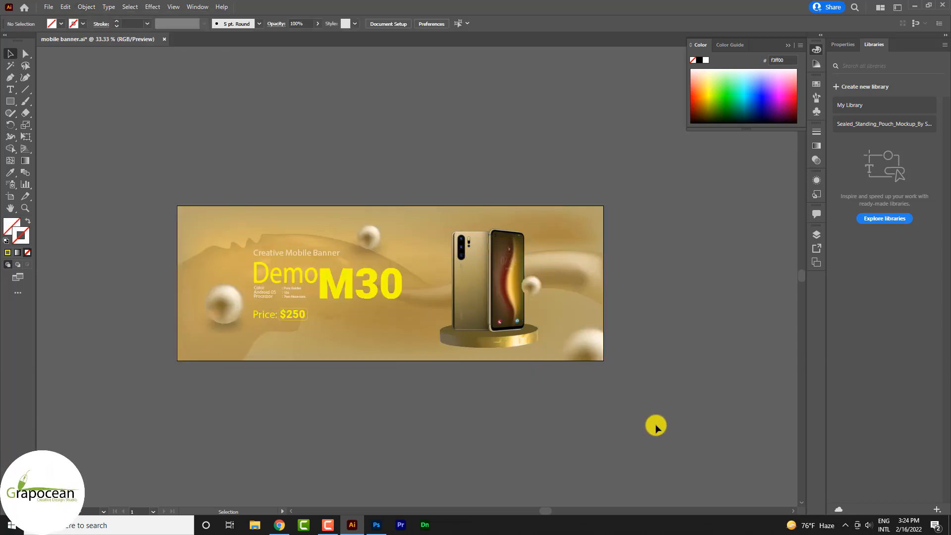
scroll(601, 414, up, 1)
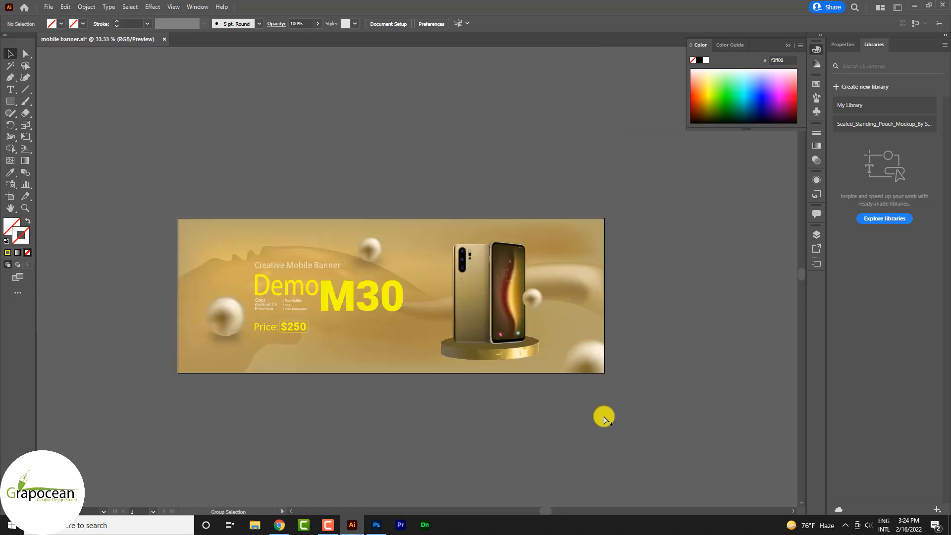